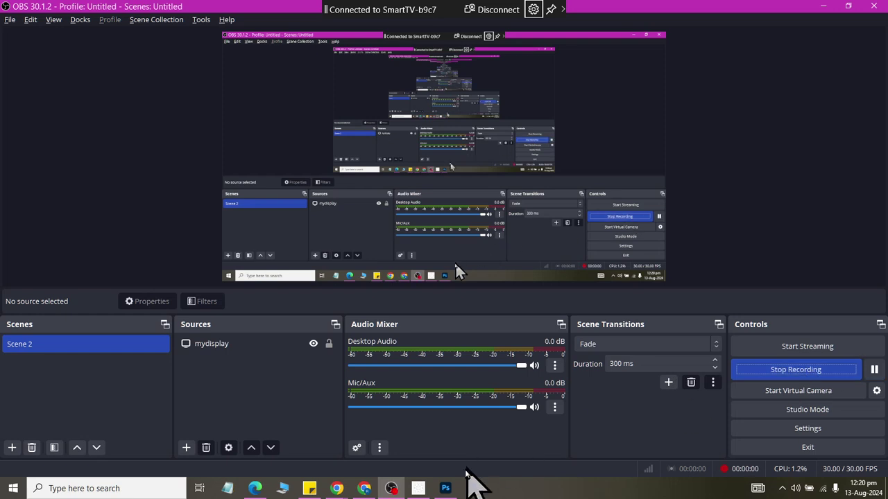
Start the OBS screen recording and bring the Photoshop SHAPES artboard to the front.
{"action": "left_click", "coordinate": [446, 489]}
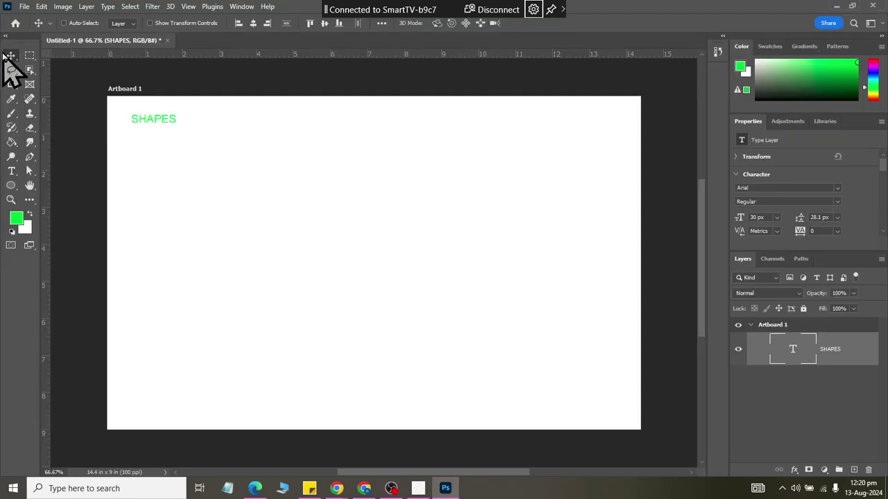
Scale the green SHAPES title up to about 377% (~113 px) and shift it right.
{"action": "key", "text": "ctrl+t"}
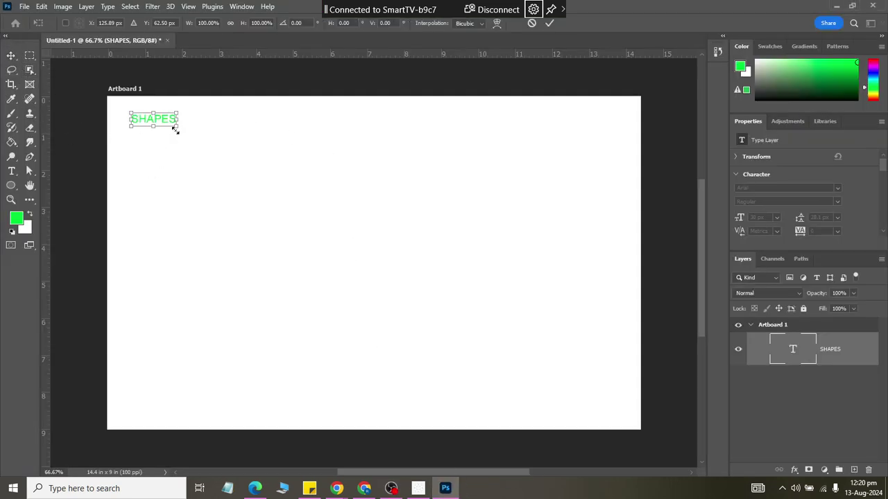
{"action": "mouse_move", "coordinate": [188, 139]}
{"action": "left_mouse_down"}
{"action": "mouse_move", "coordinate": [235, 181]}
{"action": "mouse_move", "coordinate": [211, 165]}
{"action": "left_mouse_up"}
{"action": "left_click_drag", "start_coordinate": [188, 119], "coordinate": [233, 130]}
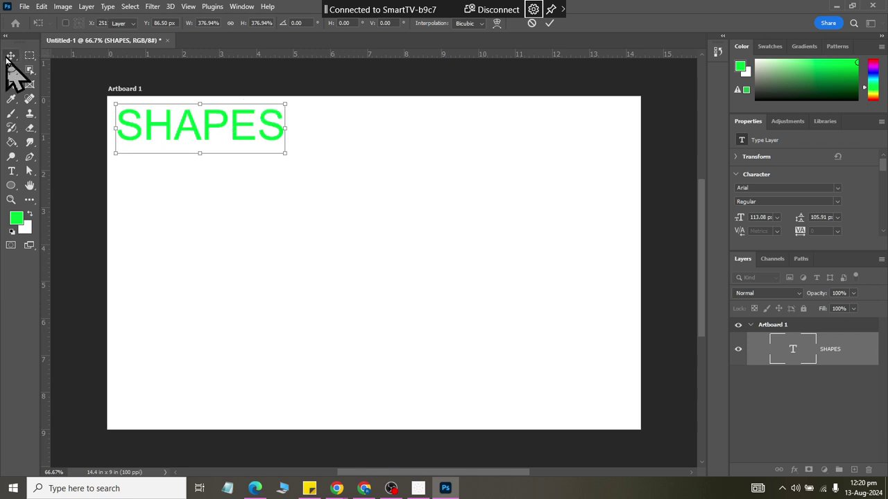
{"action": "key", "text": "Return"}
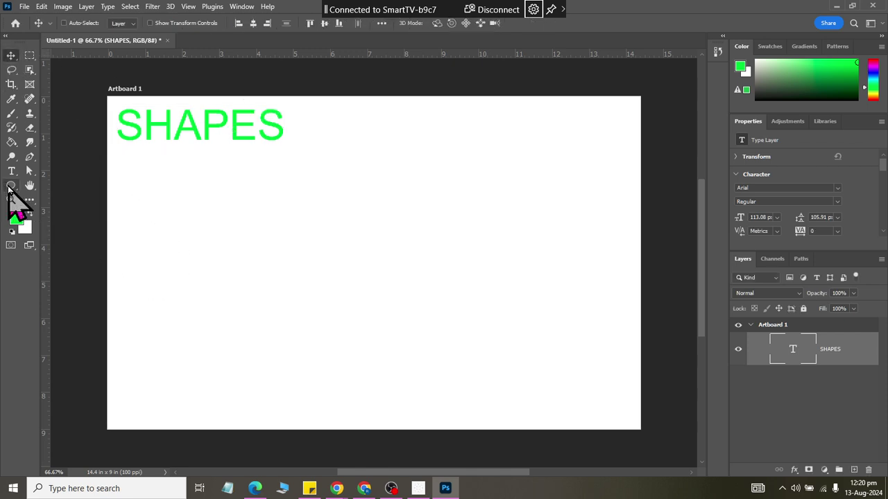
Draw a 308 × 293 px outlined square below the SHAPES title.
{"action": "left_click", "coordinate": [11, 186]}
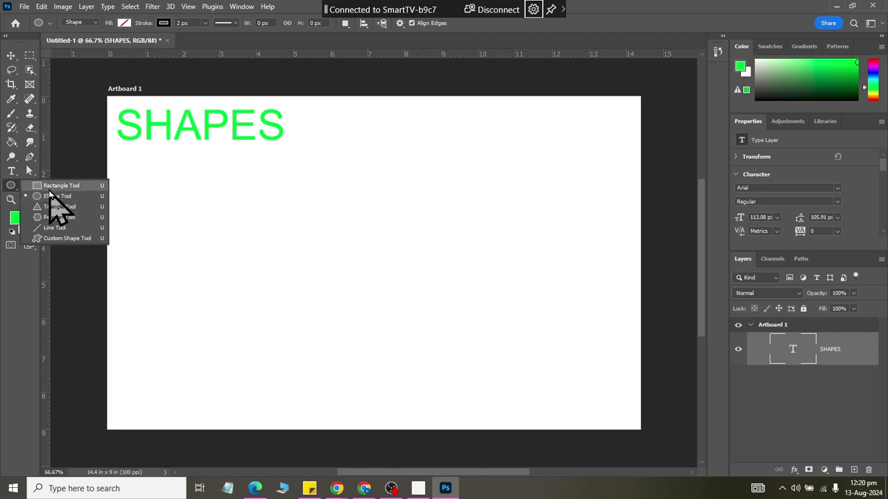
{"action": "left_click", "coordinate": [48, 187]}
{"action": "left_click_drag", "start_coordinate": [188, 202], "coordinate": [301, 311]}
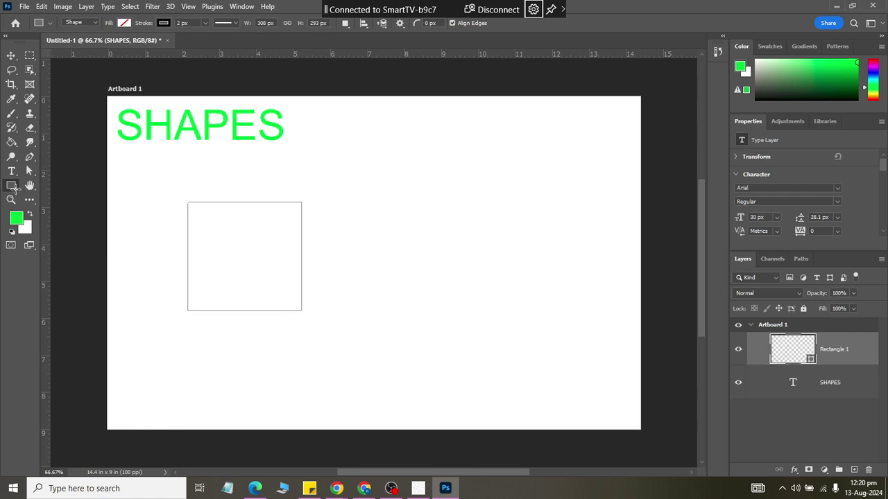
Switch to the Ellipse Tool and start placing an ellipse on the artboard.
{"action": "right_click", "coordinate": [12, 191]}
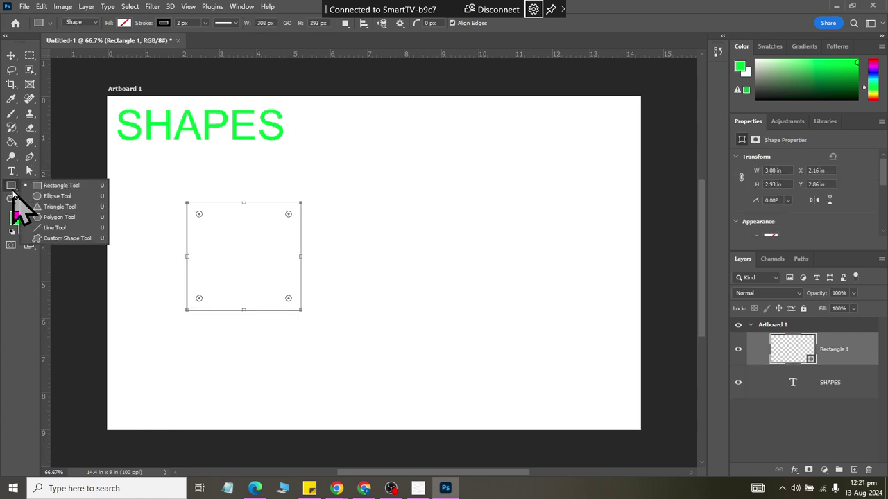
{"action": "left_click", "coordinate": [55, 196]}
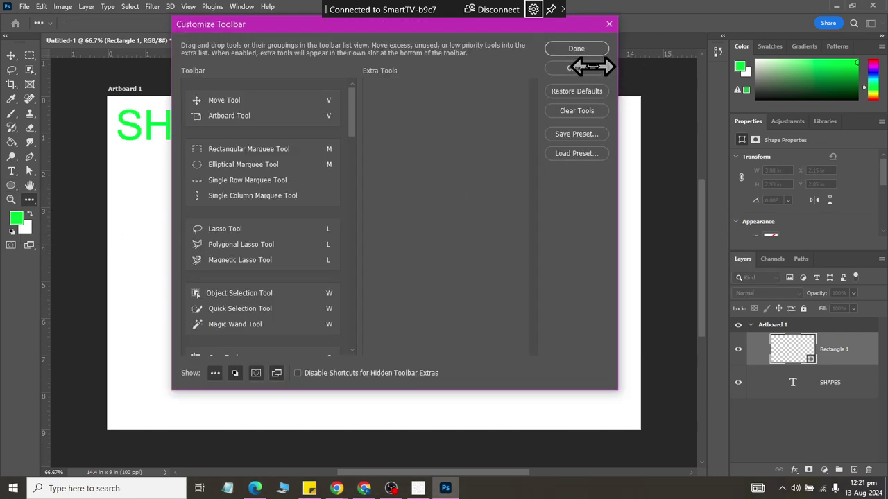
{"action": "left_click", "coordinate": [582, 69]}
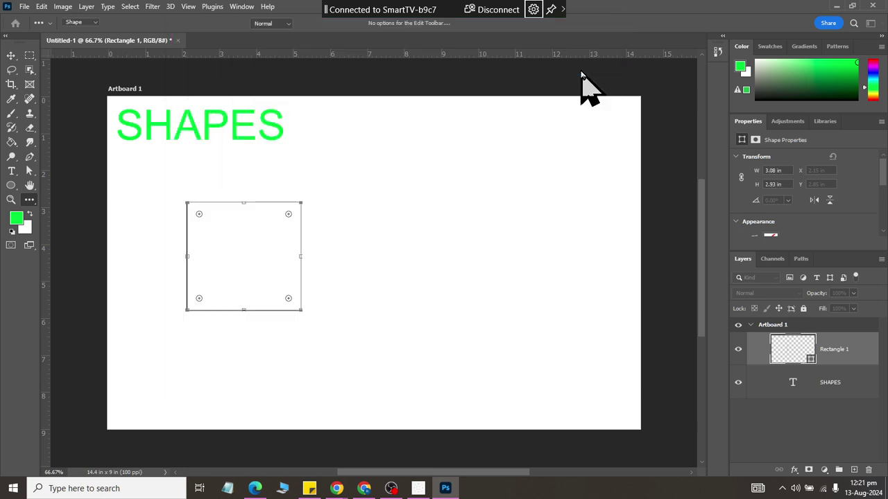
{"action": "left_click", "coordinate": [459, 171]}
Draw a first circle right of the square, then undo it.
{"action": "left_click", "coordinate": [457, 188]}
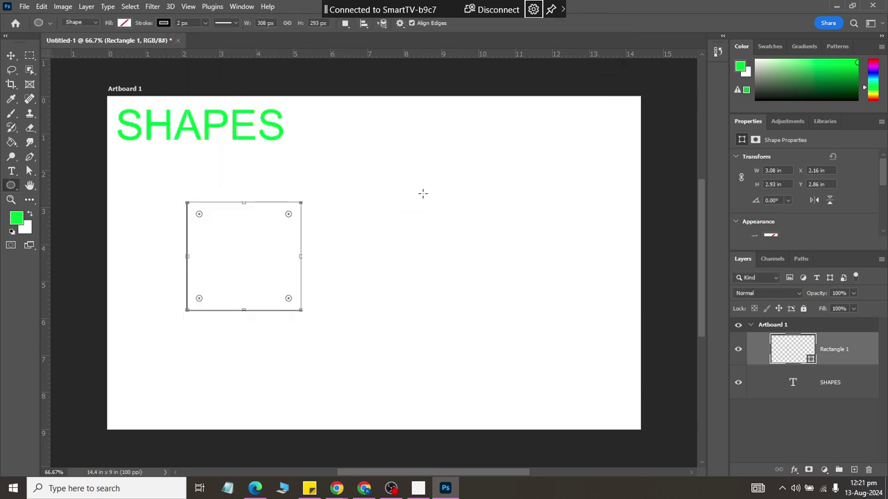
{"action": "left_click_drag", "start_coordinate": [423, 194], "coordinate": [539, 331]}
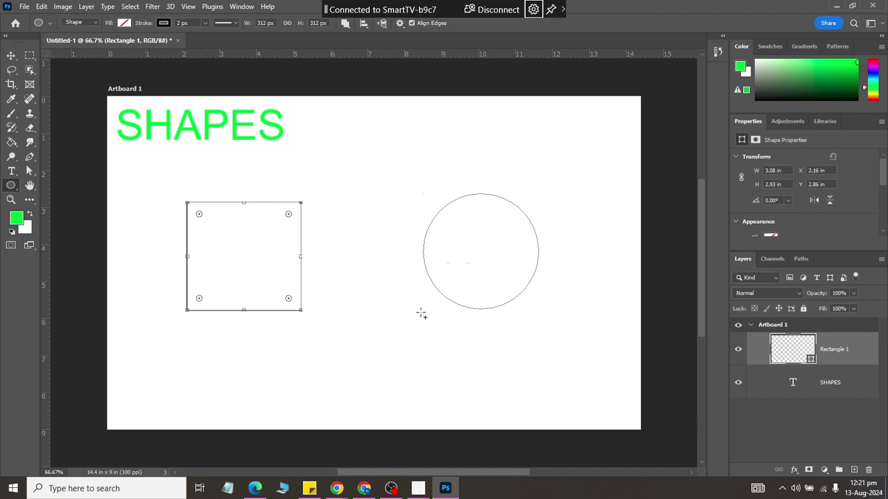
{"action": "left_click_drag", "start_coordinate": [421, 315], "coordinate": [421, 314]}
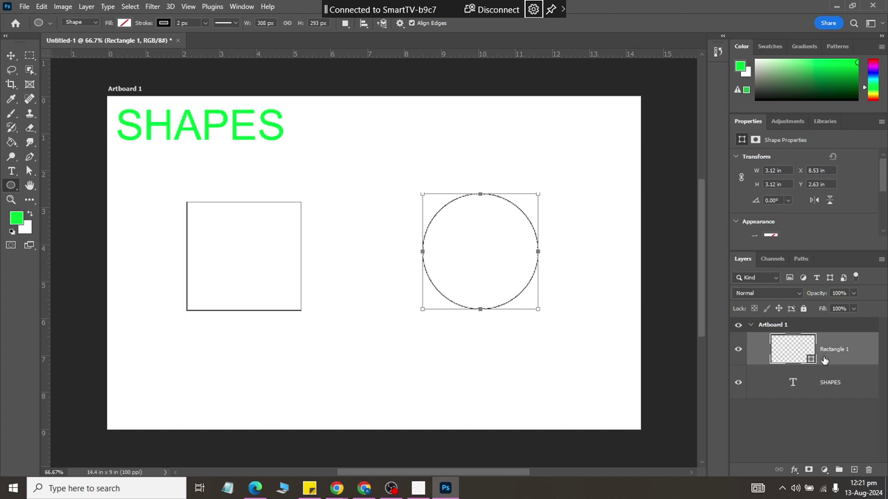
{"action": "key", "text": "ctrl+z"}
Redraw a 339 × 339 px outlined circle on a new layer and reselect Rectangle 1.
{"action": "left_click", "coordinate": [853, 470]}
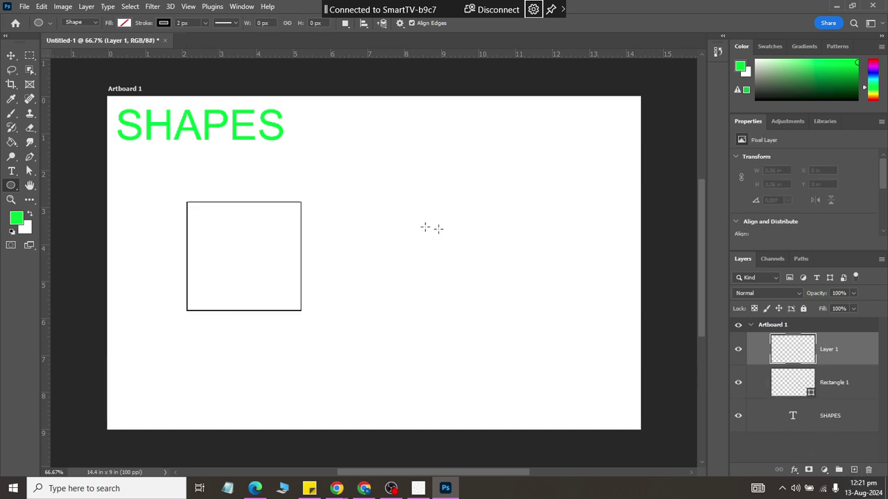
{"action": "left_click_drag", "start_coordinate": [365, 202], "coordinate": [491, 327]}
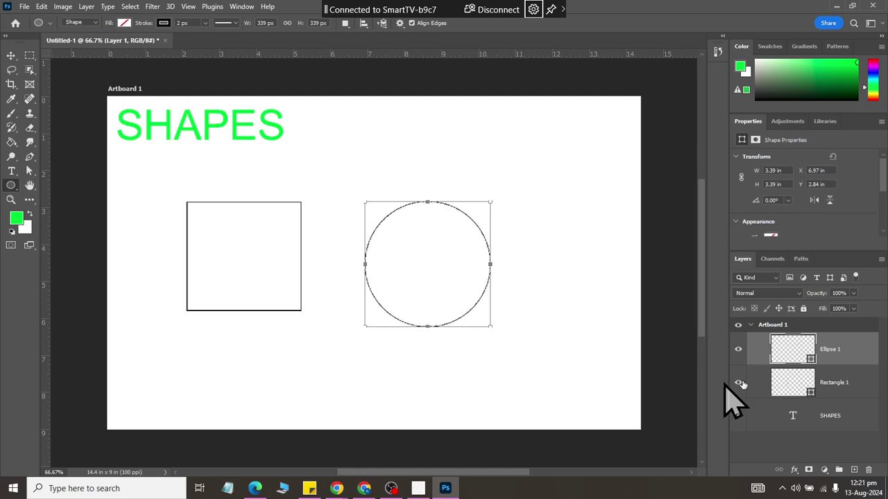
{"action": "left_click", "coordinate": [785, 386]}
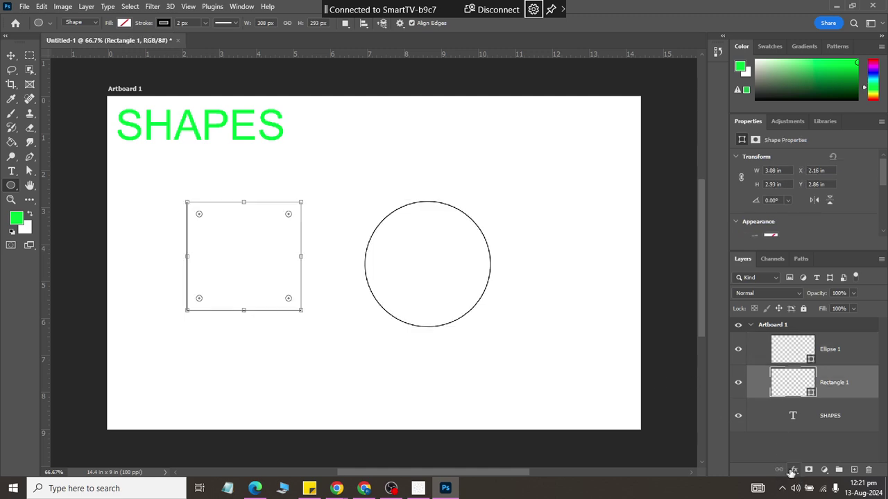
{"action": "left_click", "coordinate": [794, 470]}
{"action": "left_click", "coordinate": [797, 358]}
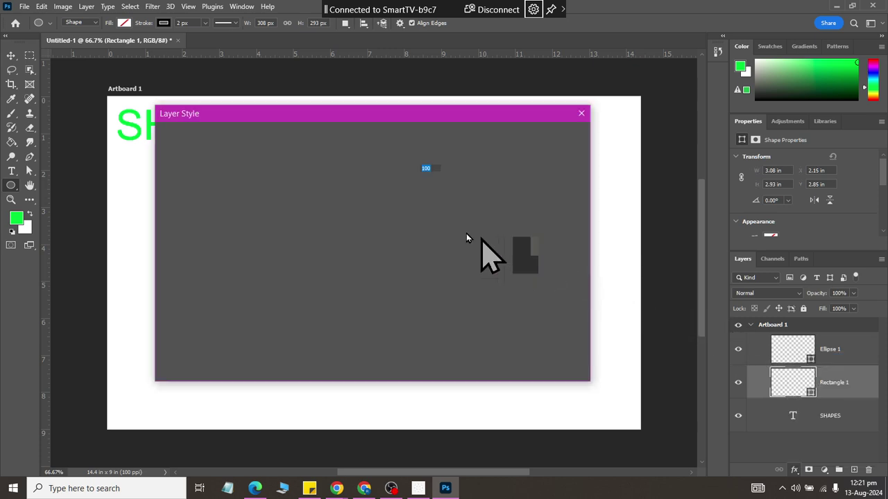
{"action": "left_click_drag", "start_coordinate": [326, 124], "coordinate": [498, 136]}
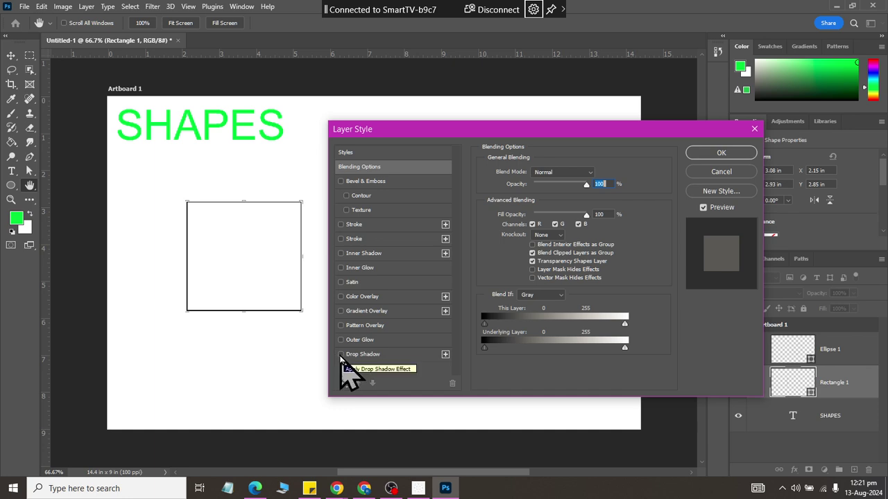
{"action": "left_click", "coordinate": [341, 355]}
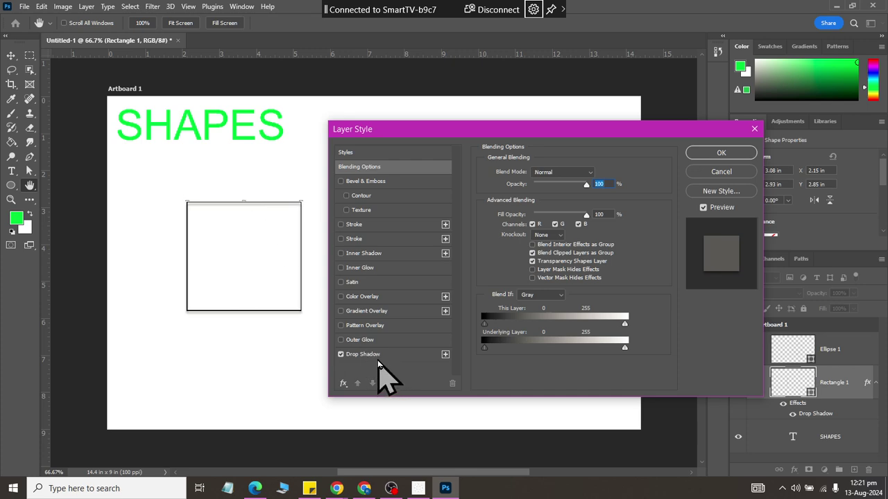
{"action": "left_click", "coordinate": [368, 354]}
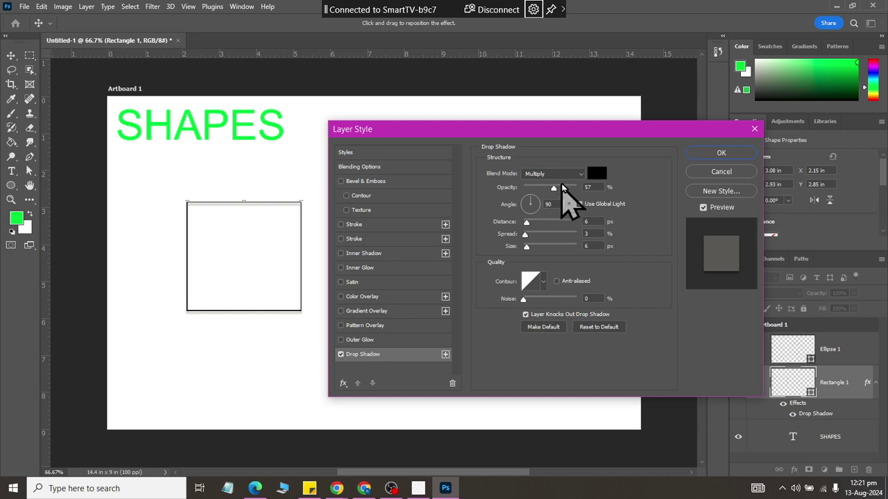
{"action": "mouse_move", "coordinate": [525, 222]}
{"action": "left_mouse_down"}
{"action": "mouse_move", "coordinate": [544, 225]}
{"action": "mouse_move", "coordinate": [526, 223]}
{"action": "mouse_move", "coordinate": [525, 246]}
{"action": "mouse_move", "coordinate": [534, 248]}
{"action": "left_mouse_up"}
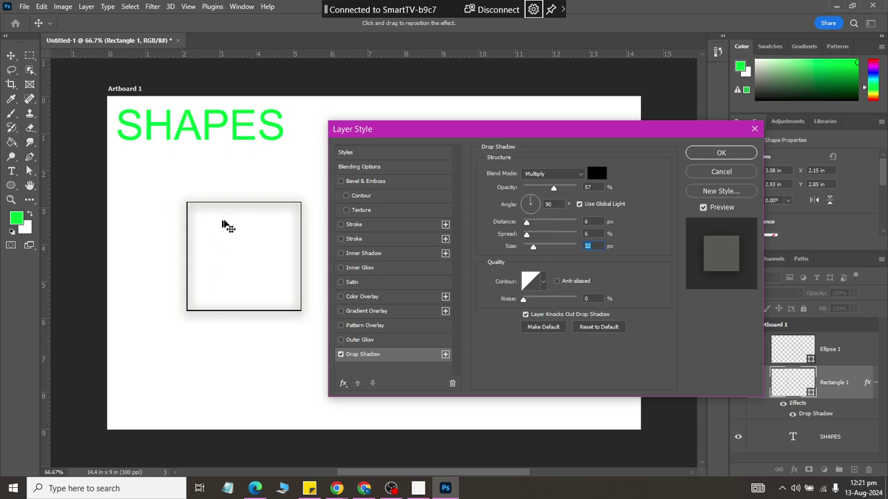
{"action": "left_click", "coordinate": [340, 353]}
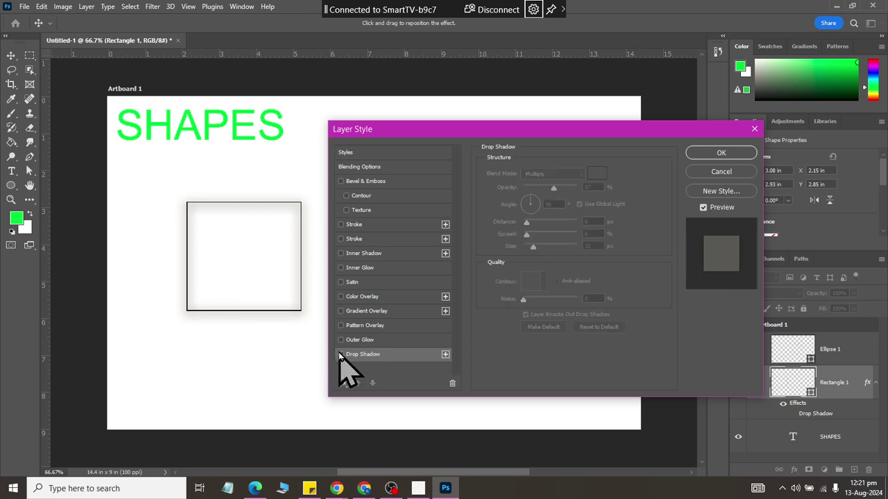
{"action": "left_click", "coordinate": [347, 298]}
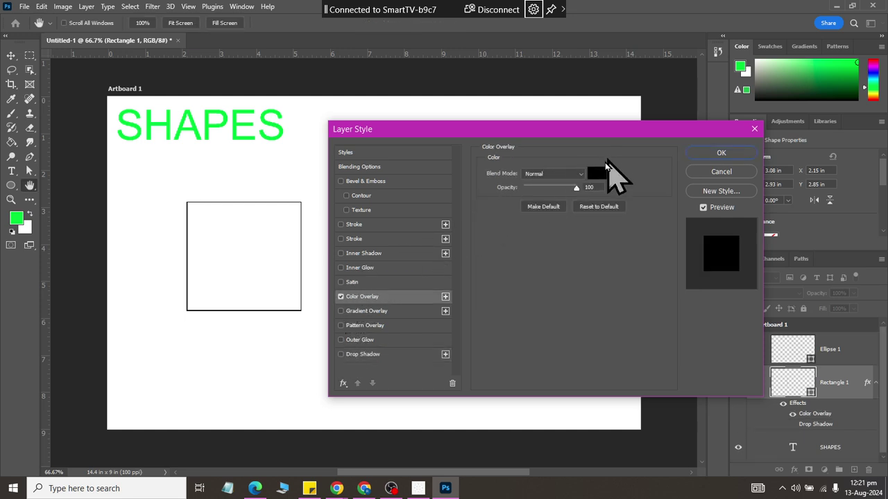
{"action": "left_click", "coordinate": [597, 173]}
{"action": "left_click", "coordinate": [348, 143]}
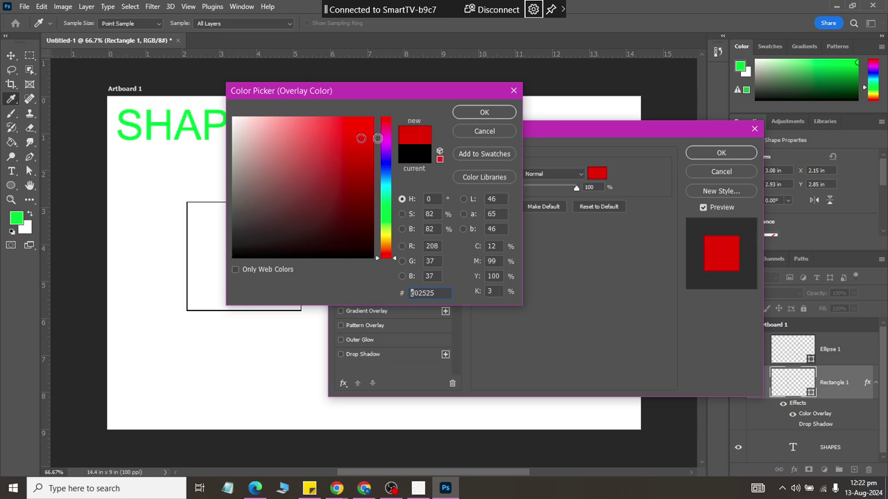
{"action": "left_click", "coordinate": [477, 113]}
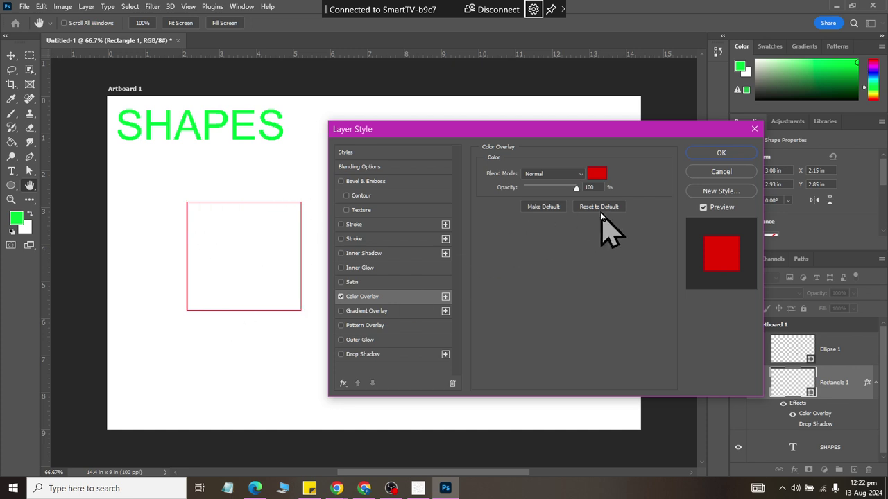
{"action": "left_click", "coordinate": [720, 154]}
{"action": "key", "text": "ctrl+z"}
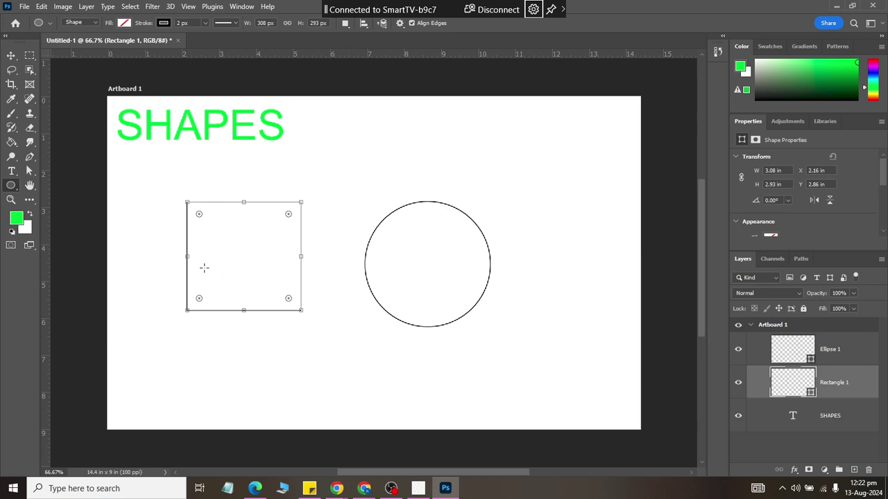
Fill the square solid red from Recently Used Colors, leaving it without a stroke.
{"action": "left_click", "coordinate": [125, 23]}
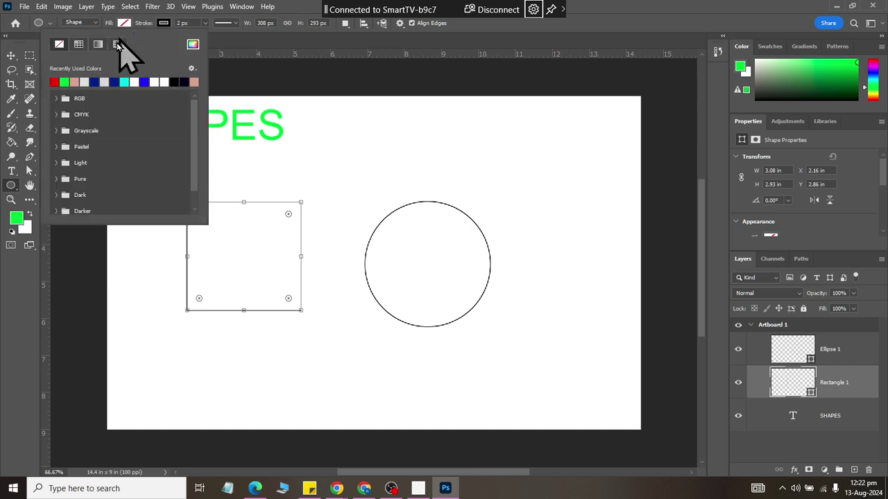
{"action": "left_click", "coordinate": [55, 82]}
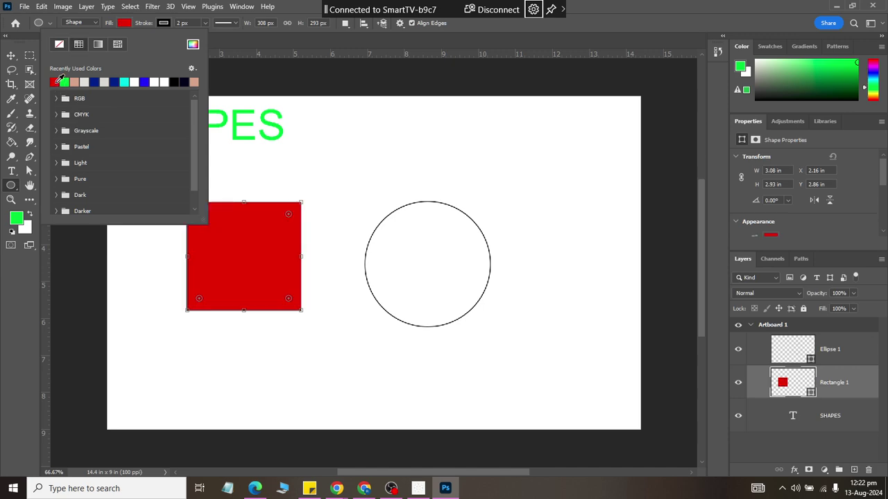
{"action": "left_click", "coordinate": [164, 23]}
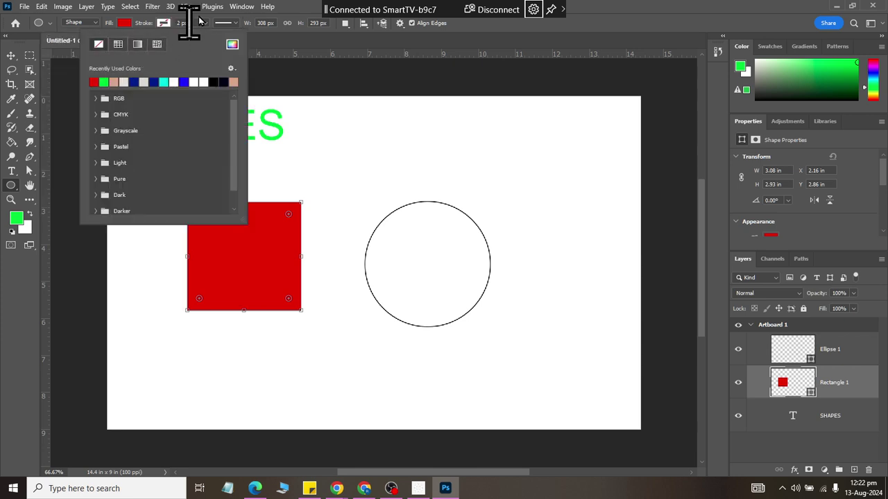
{"action": "key", "text": "Escape"}
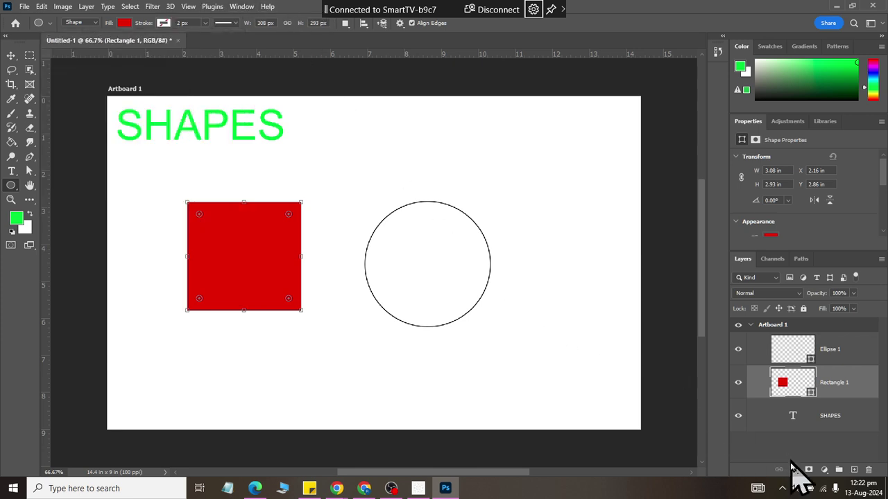
{"action": "left_click", "coordinate": [794, 470]}
Give the square a magenta #c62cdd Color Overlay and a Drop Shadow.
{"action": "left_click", "coordinate": [799, 365]}
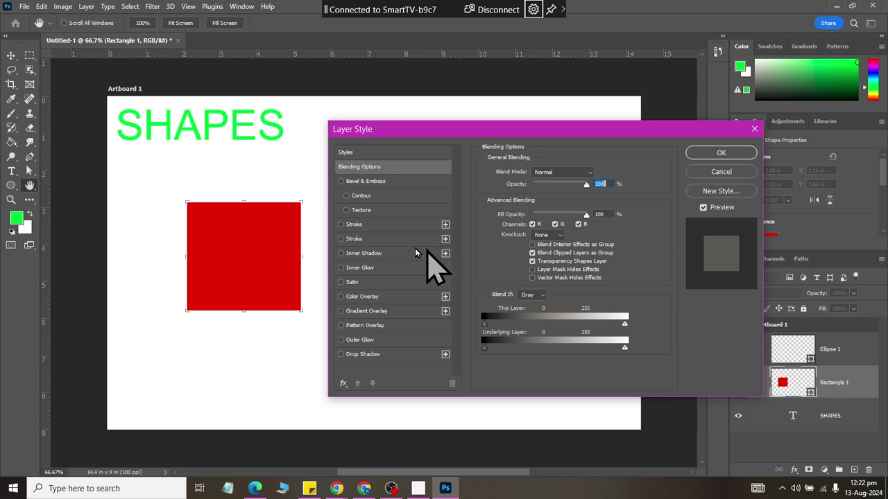
{"action": "left_click", "coordinate": [341, 296]}
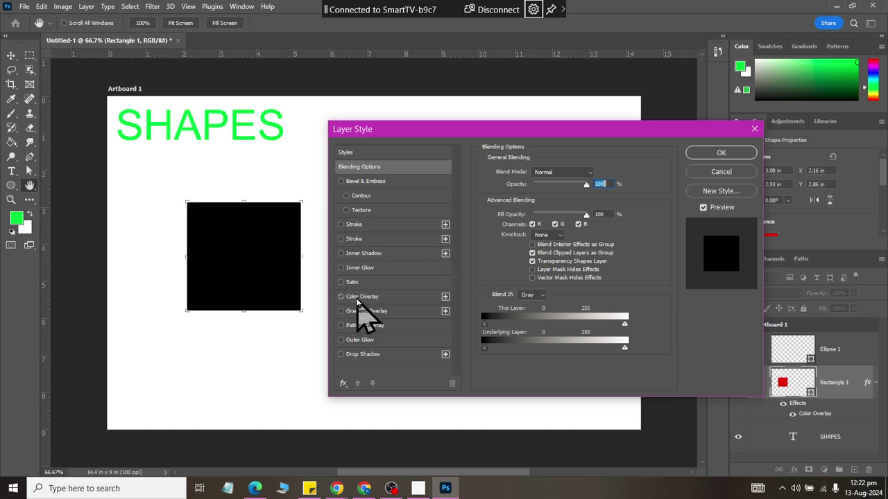
{"action": "left_click", "coordinate": [388, 296]}
{"action": "left_click", "coordinate": [597, 173]}
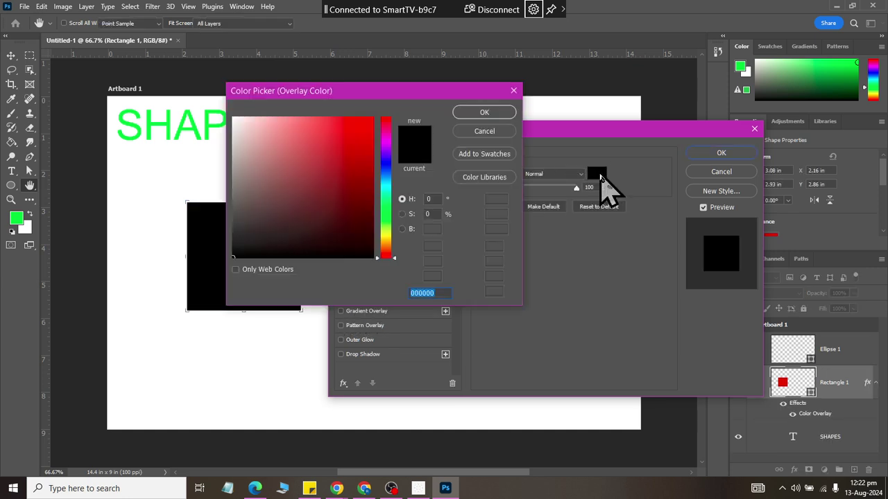
{"action": "left_click_drag", "start_coordinate": [458, 82], "coordinate": [645, 70]}
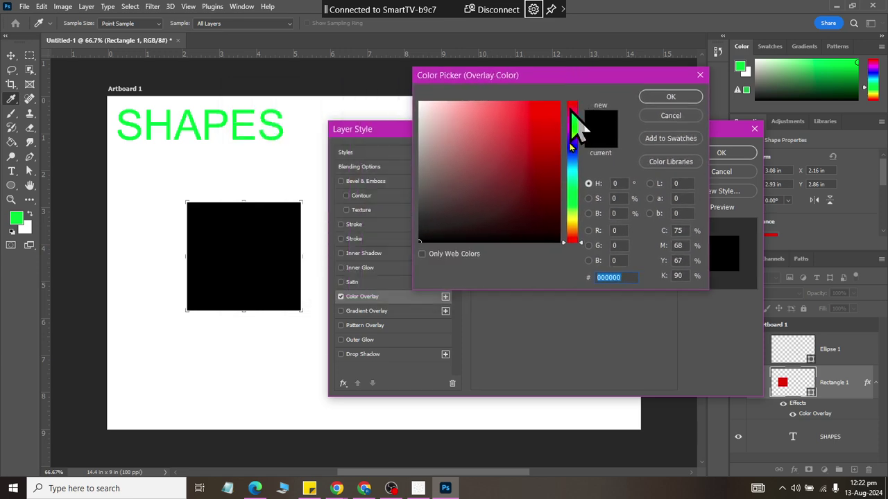
{"action": "left_click_drag", "start_coordinate": [575, 119], "coordinate": [573, 128]}
{"action": "left_click", "coordinate": [532, 120]}
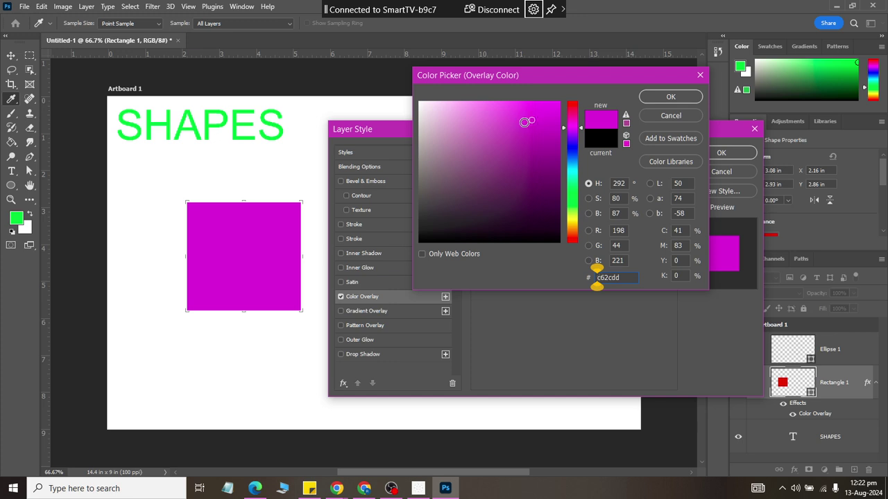
{"action": "left_click", "coordinate": [670, 98]}
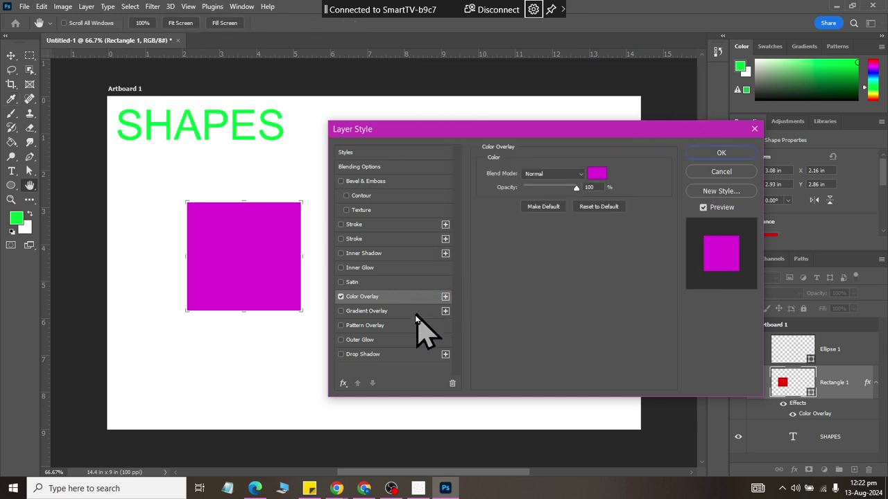
{"action": "left_click", "coordinate": [340, 354]}
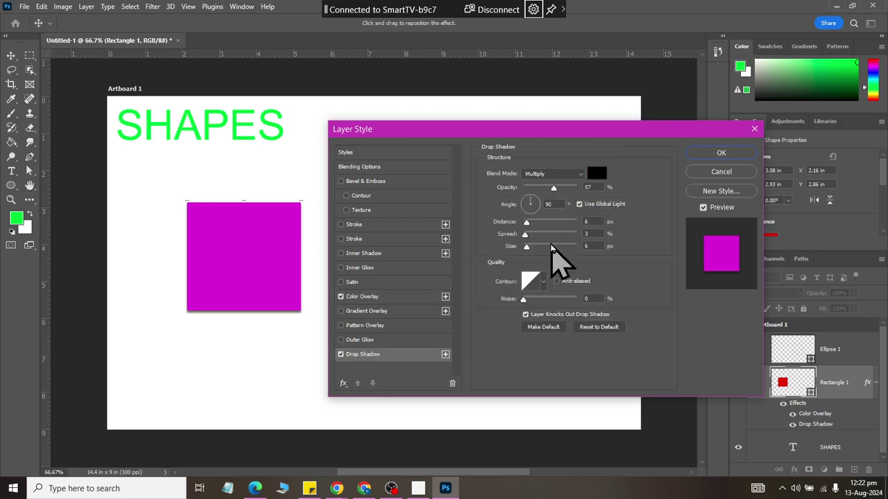
Set the drop shadow to size 27, spread 4, distance 4 at 153°, then hide the effects.
{"action": "mouse_move", "coordinate": [526, 246]}
{"action": "left_mouse_down"}
{"action": "mouse_move", "coordinate": [539, 247]}
{"action": "mouse_move", "coordinate": [525, 235]}
{"action": "mouse_move", "coordinate": [544, 223]}
{"action": "mouse_move", "coordinate": [525, 222]}
{"action": "left_mouse_up"}
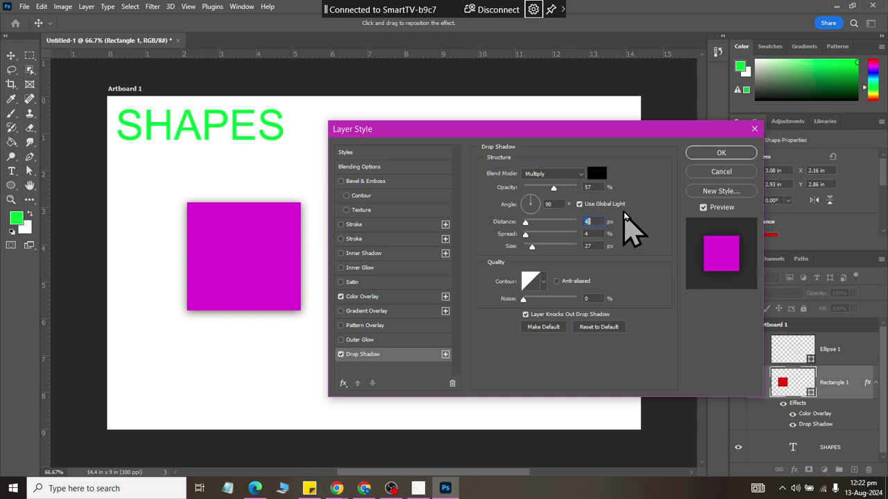
{"action": "left_click_drag", "start_coordinate": [591, 129], "coordinate": [716, 147]}
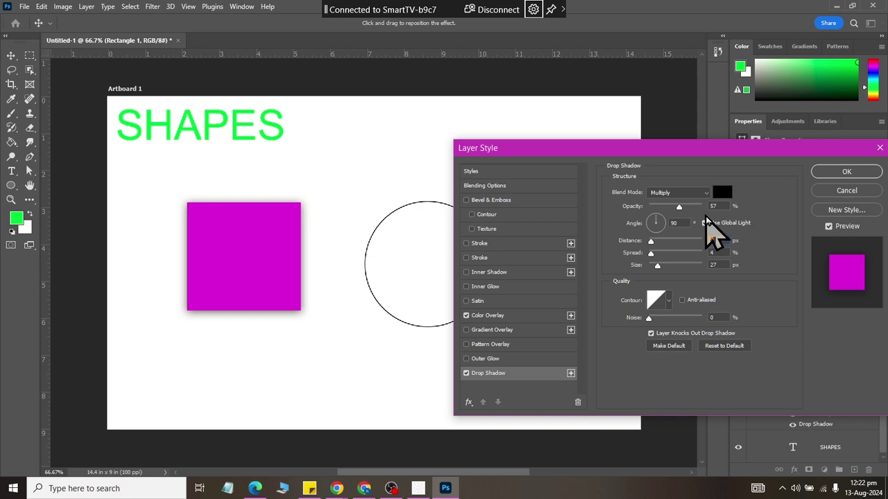
{"action": "left_click_drag", "start_coordinate": [664, 218], "coordinate": [664, 241]}
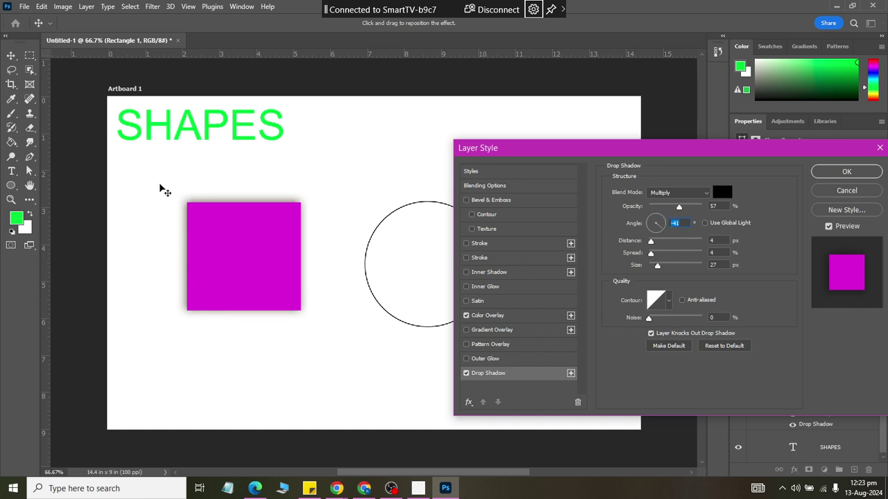
{"action": "left_click_drag", "start_coordinate": [668, 237], "coordinate": [651, 222]}
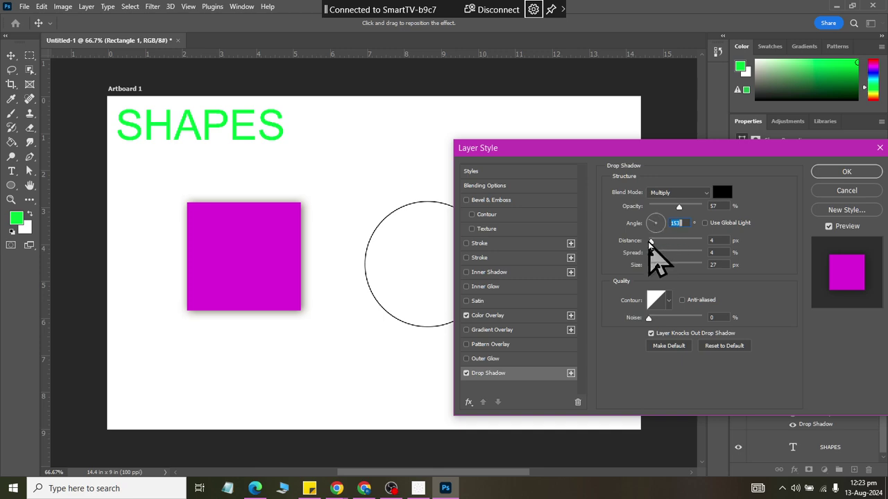
{"action": "left_click", "coordinate": [840, 173]}
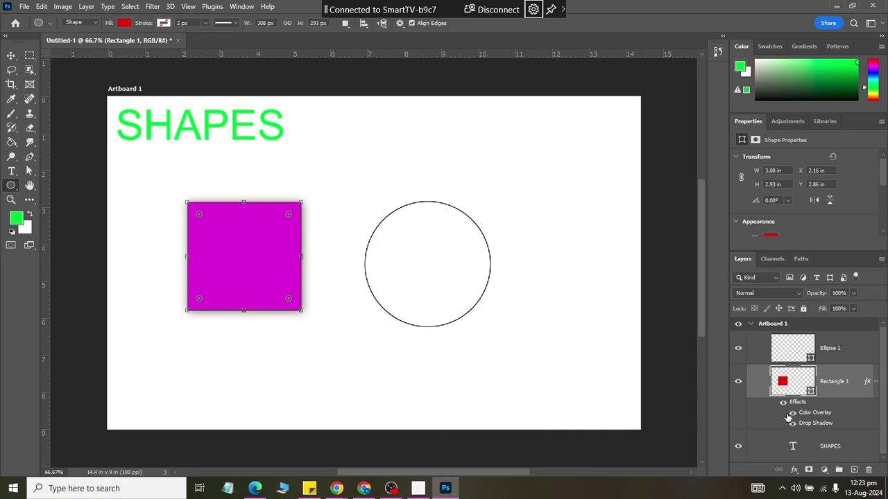
{"action": "left_click", "coordinate": [782, 403]}
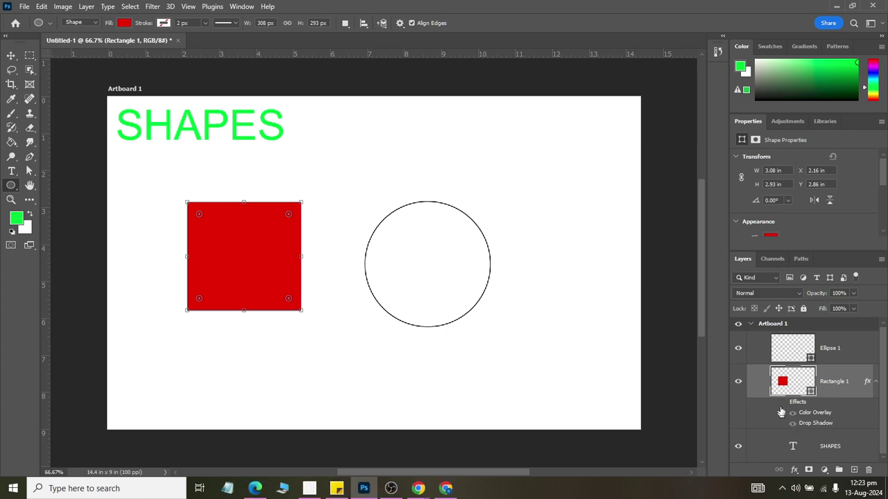
Toggle the Color Overlay and Drop Shadow visibility off and back on.
{"action": "left_click", "coordinate": [793, 413]}
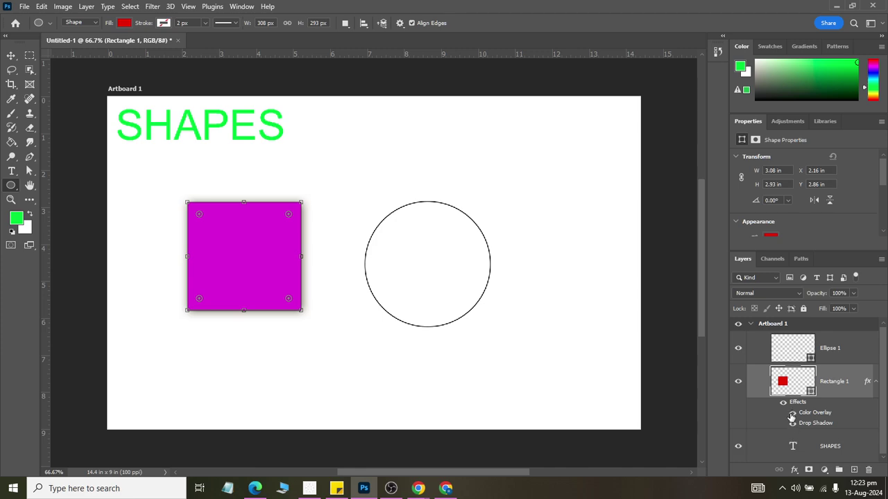
{"action": "left_click", "coordinate": [793, 413]}
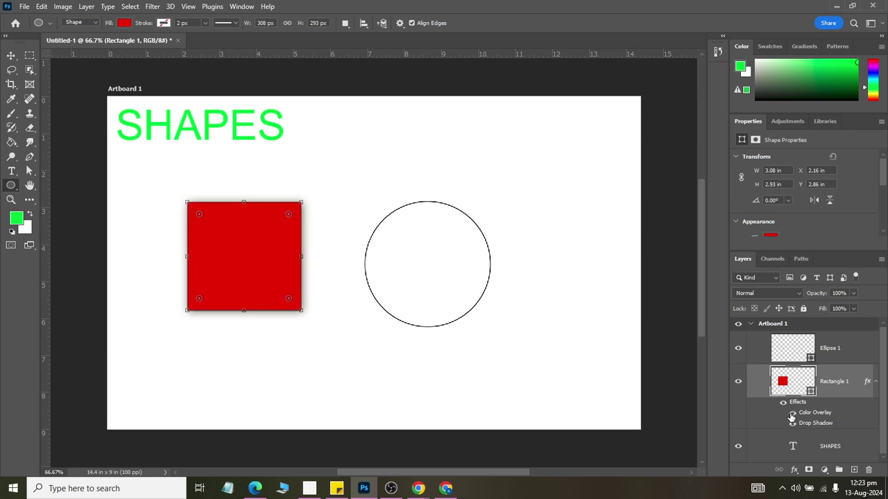
{"action": "left_click", "coordinate": [792, 413]}
{"action": "left_click", "coordinate": [793, 424]}
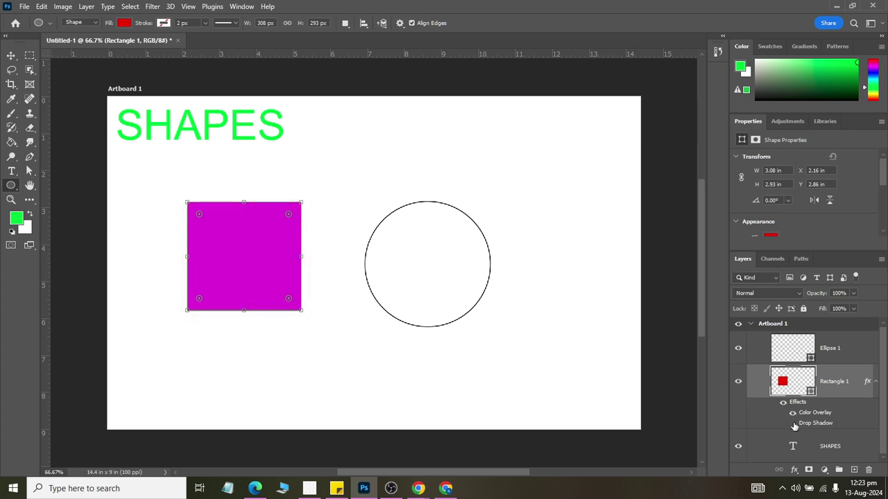
{"action": "left_click", "coordinate": [793, 424]}
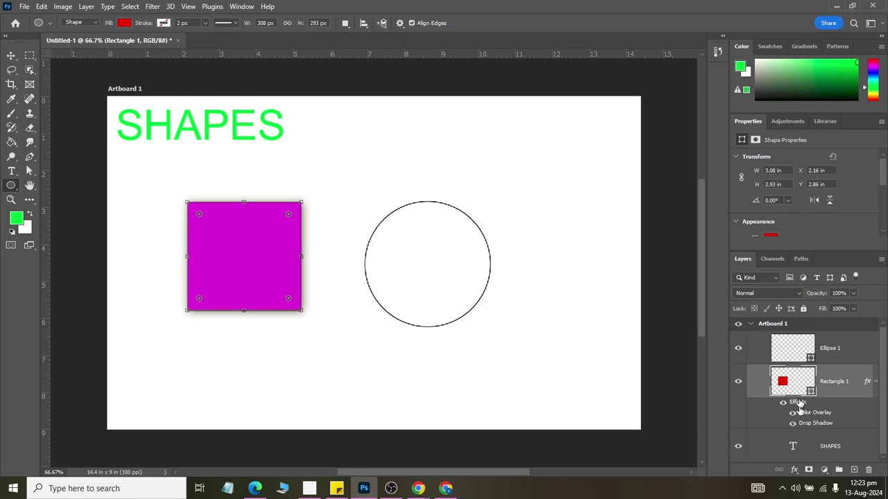
Clear Rectangle 1's layer style, then undo the clear to restore its effects.
{"action": "right_click", "coordinate": [851, 386]}
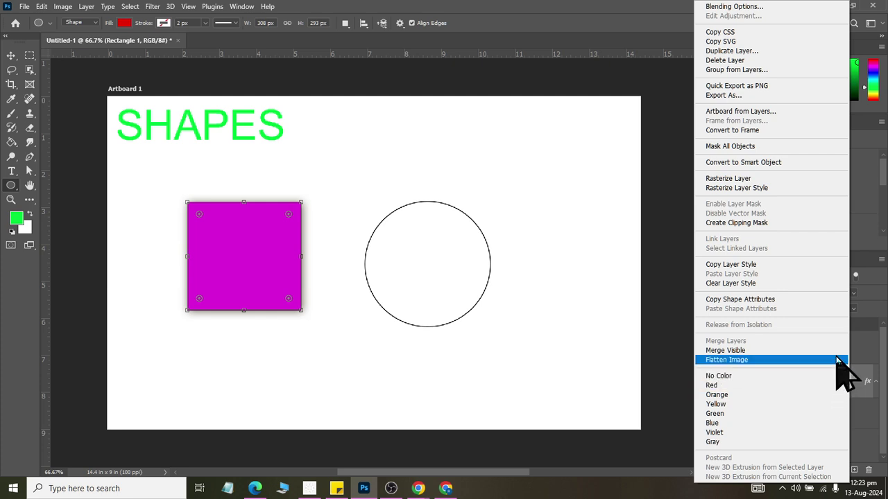
{"action": "left_click", "coordinate": [825, 283]}
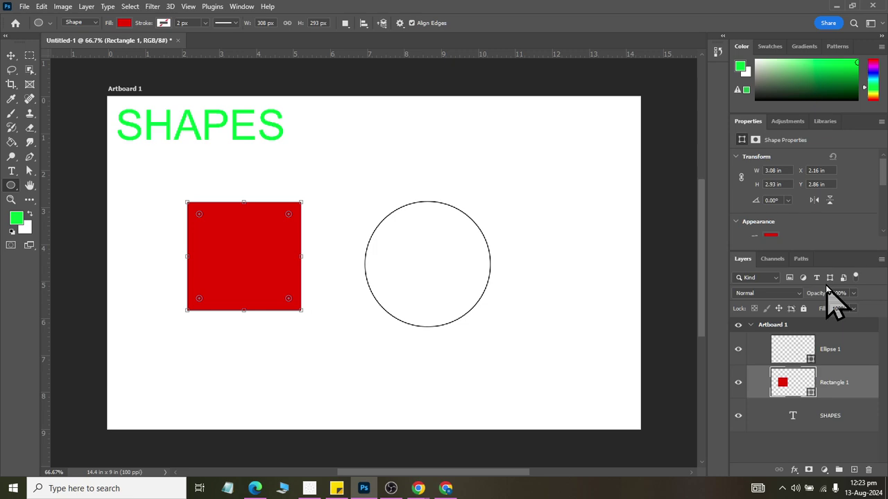
{"action": "left_click", "coordinate": [41, 6]}
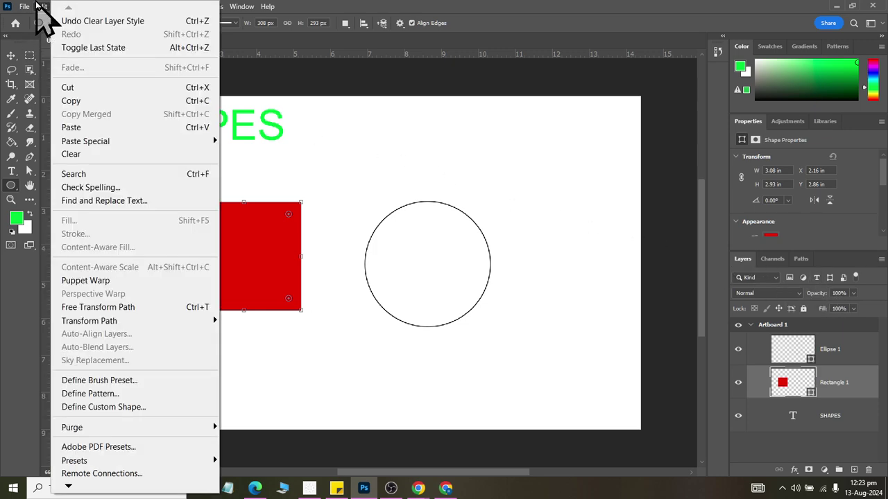
{"action": "left_click", "coordinate": [61, 27]}
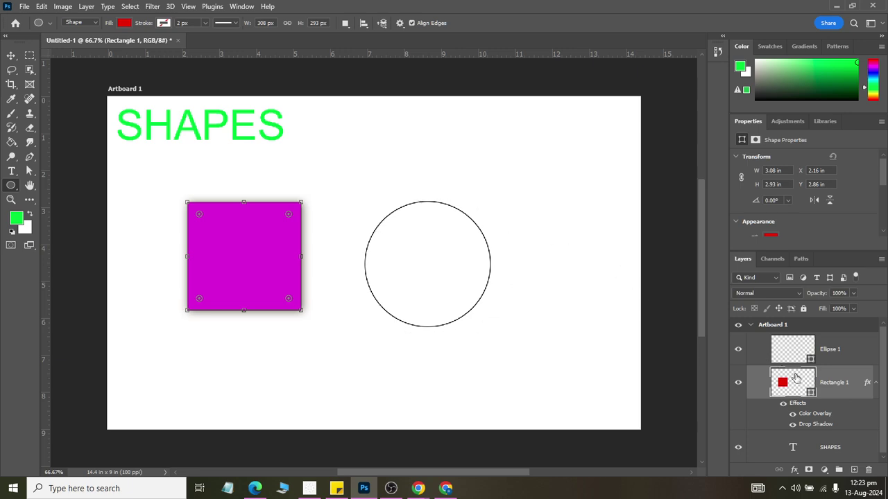
Copy Rectangle 1's layer style and paste it onto Ellipse 1.
{"action": "right_click", "coordinate": [861, 388]}
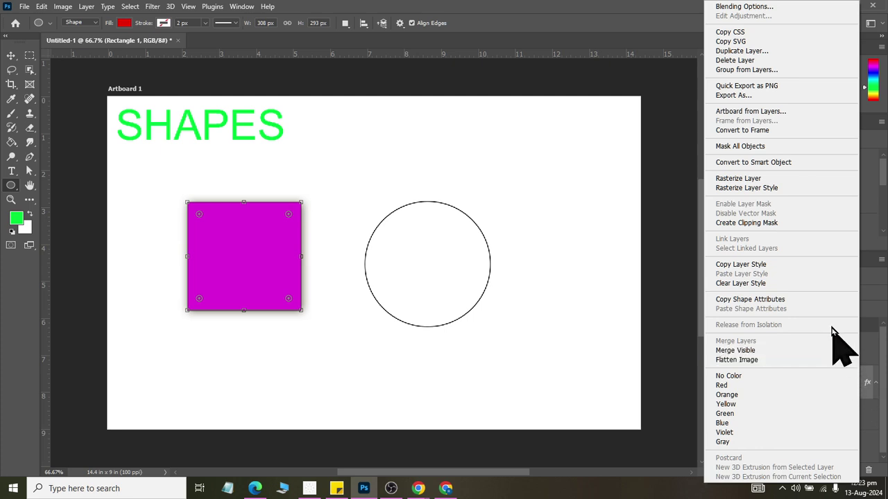
{"action": "left_click", "coordinate": [823, 265]}
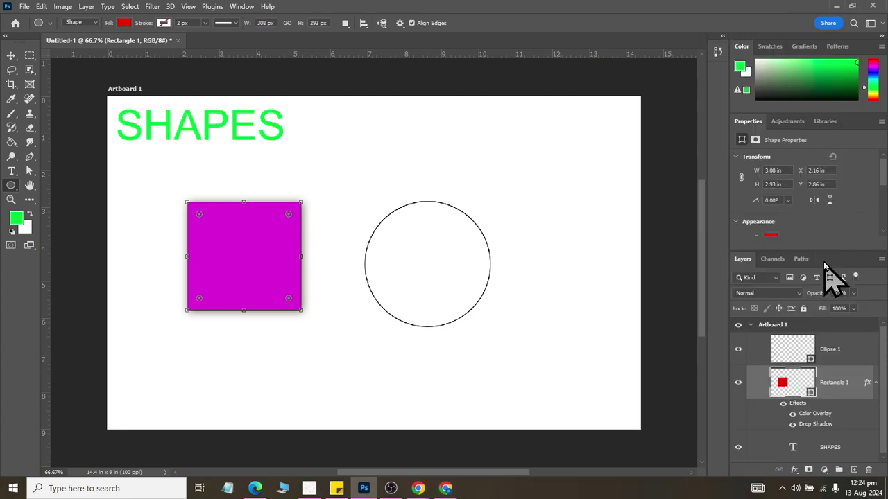
{"action": "left_click", "coordinate": [839, 352]}
{"action": "right_click", "coordinate": [858, 347]}
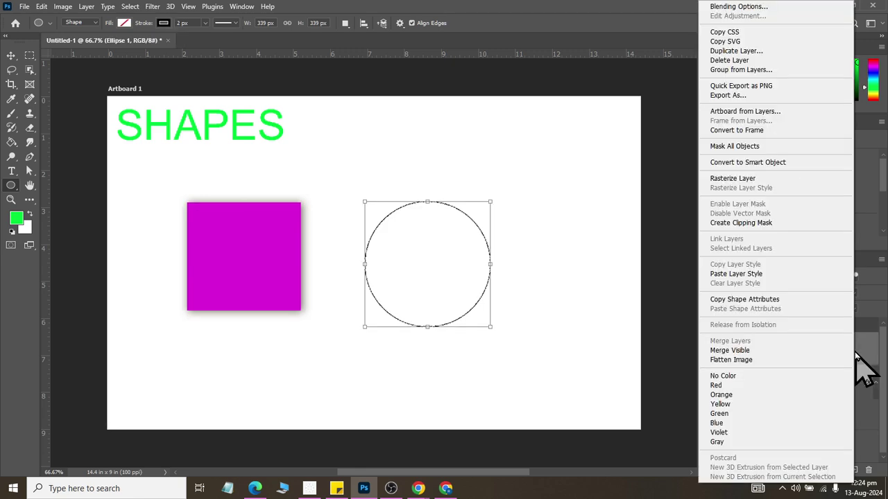
{"action": "left_click", "coordinate": [808, 275]}
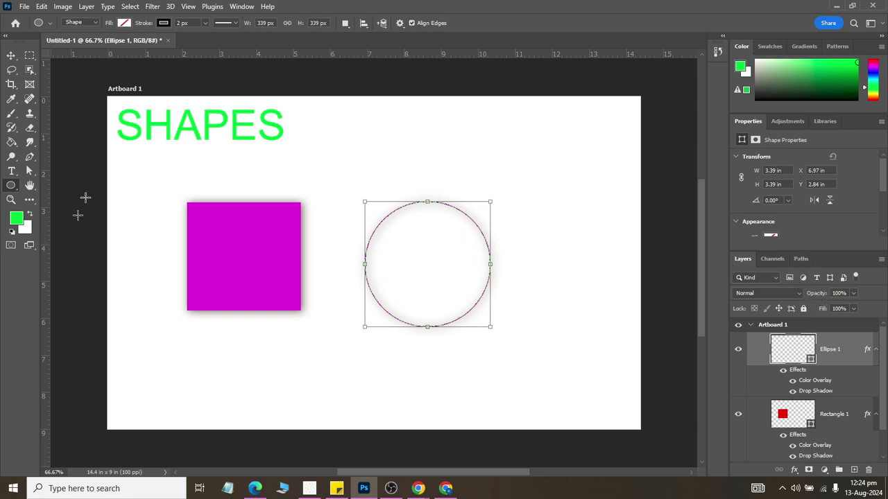
Give the circle a solid green fill.
{"action": "left_click", "coordinate": [124, 23]}
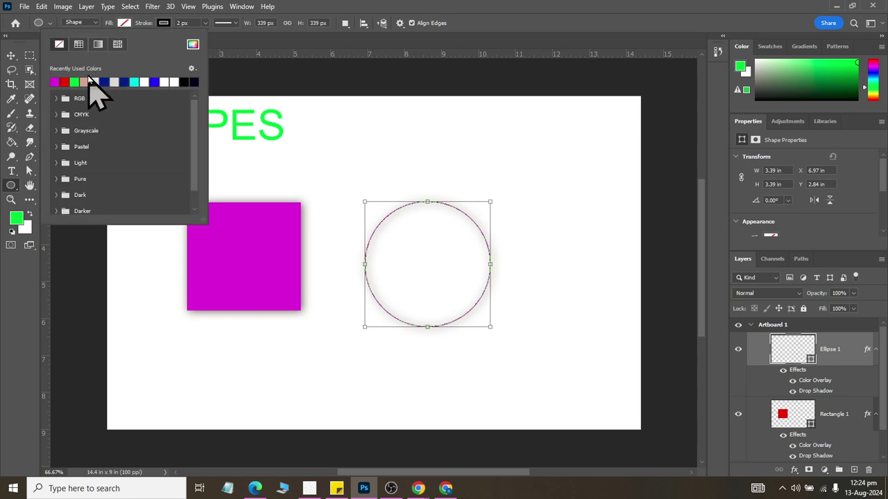
{"action": "left_click", "coordinate": [77, 81]}
{"action": "left_click", "coordinate": [21, 69]}
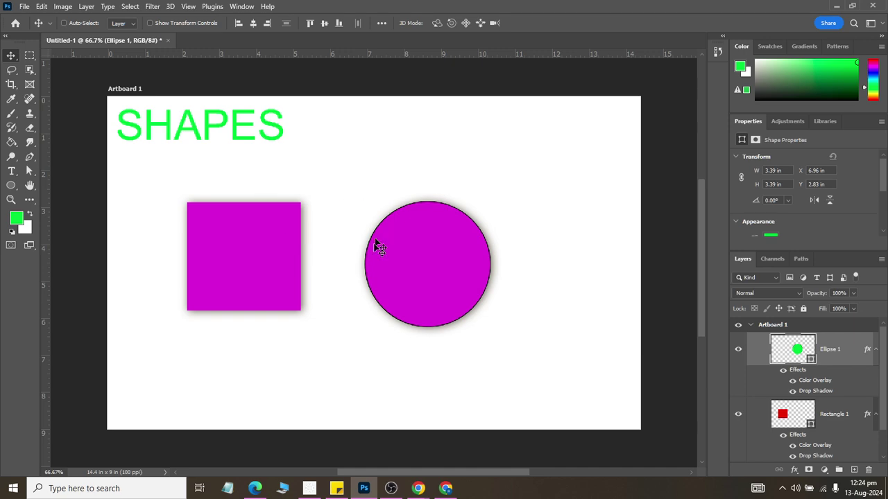
Add Stroke and Bevel & Emboss effects to the circle's layer style.
{"action": "left_click", "coordinate": [796, 472]}
{"action": "left_click", "coordinate": [817, 378]}
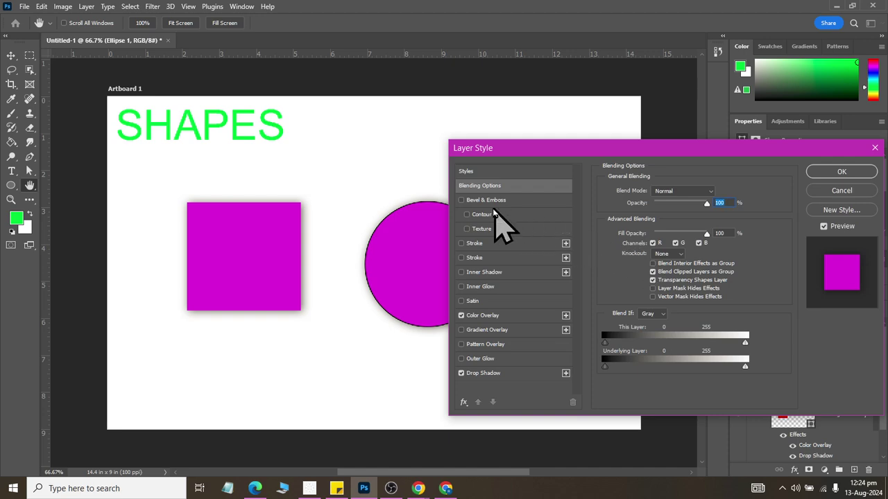
{"action": "left_click", "coordinate": [461, 243]}
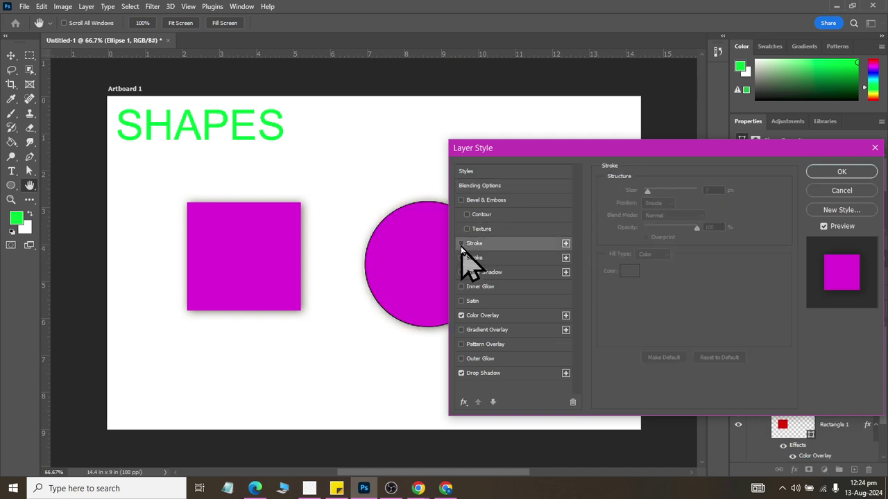
{"action": "left_click_drag", "start_coordinate": [510, 148], "coordinate": [594, 144]}
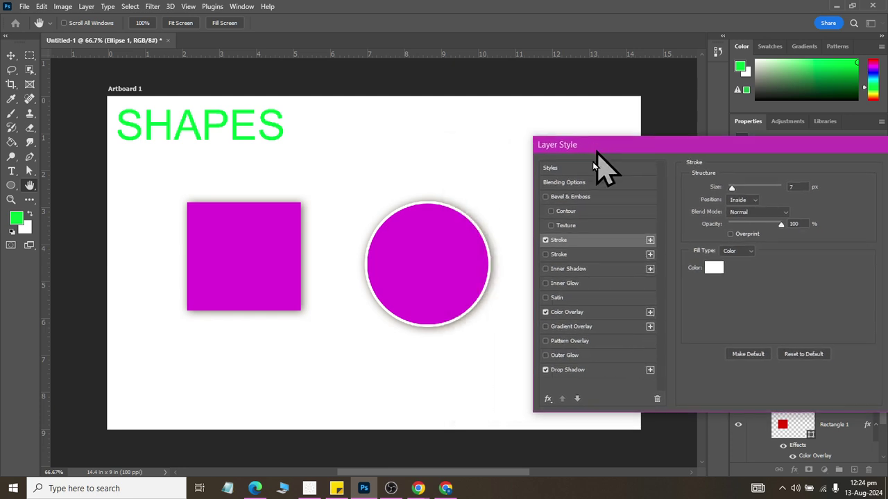
{"action": "left_click", "coordinate": [582, 230]}
{"action": "left_click", "coordinate": [558, 240]}
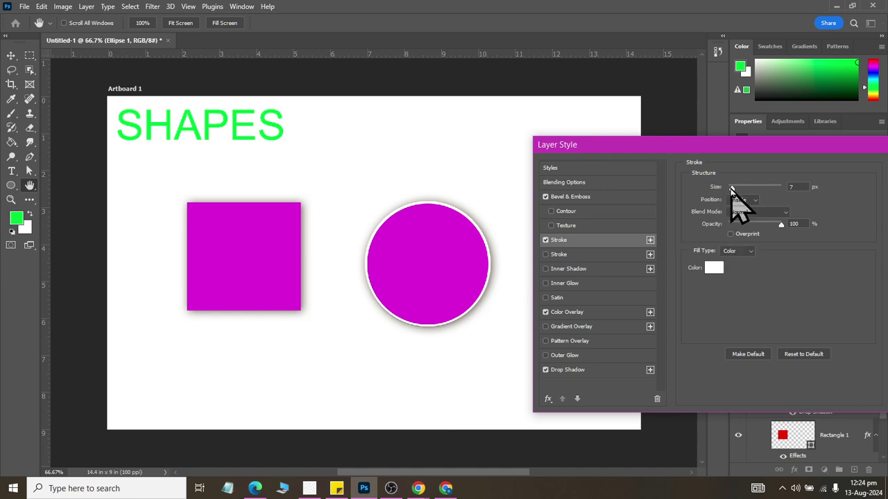
Set the circle's stroke to 29 px positioned Outside.
{"action": "mouse_move", "coordinate": [732, 187]}
{"action": "left_mouse_down"}
{"action": "mouse_move", "coordinate": [758, 188]}
{"action": "mouse_move", "coordinate": [738, 188]}
{"action": "mouse_move", "coordinate": [752, 189]}
{"action": "mouse_move", "coordinate": [737, 196]}
{"action": "left_mouse_up"}
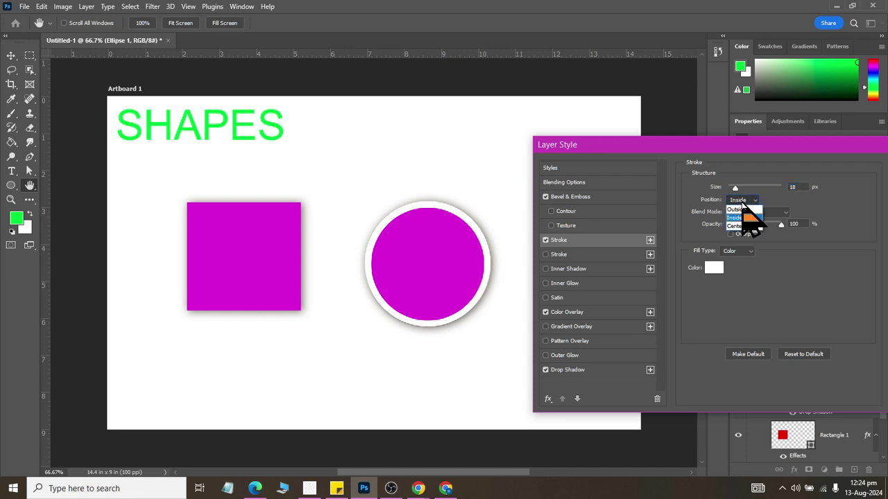
{"action": "left_click", "coordinate": [737, 209]}
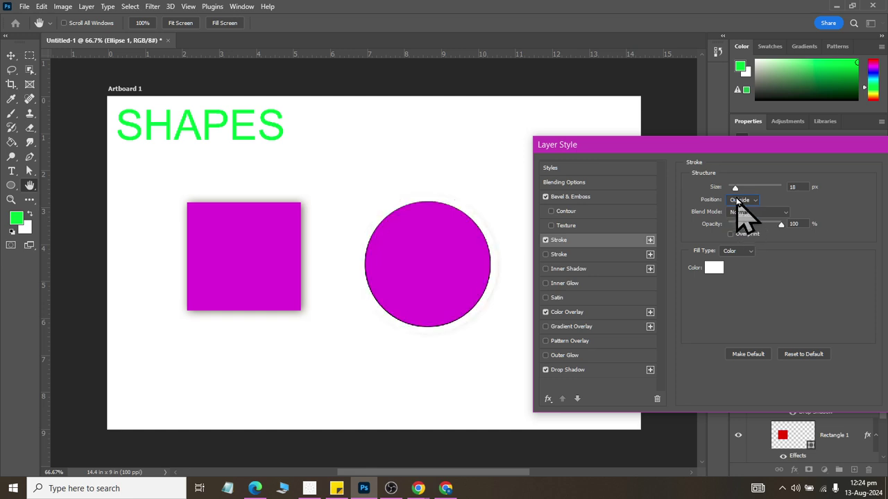
{"action": "left_click_drag", "start_coordinate": [736, 189], "coordinate": [737, 188]}
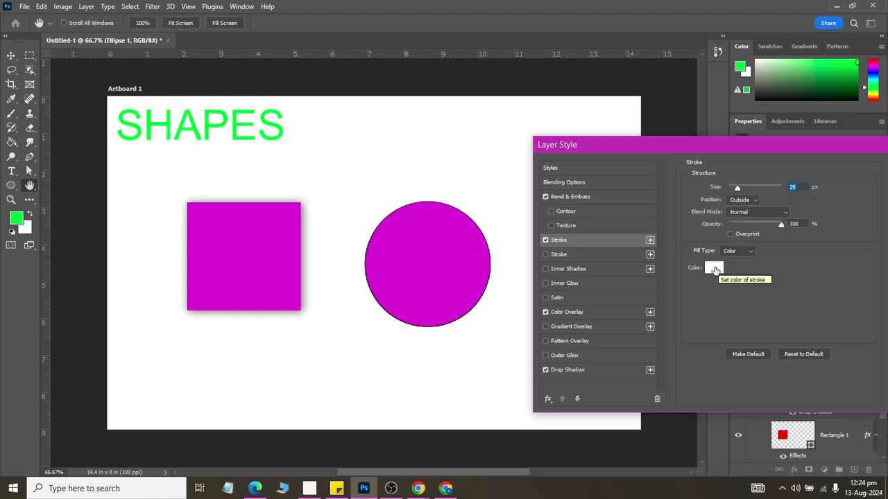
{"action": "left_click", "coordinate": [714, 269]}
Make Ellipse 1's stroke solid red, 24 px thick, positioned Inside the circle's edge.
{"action": "left_click", "coordinate": [553, 111]}
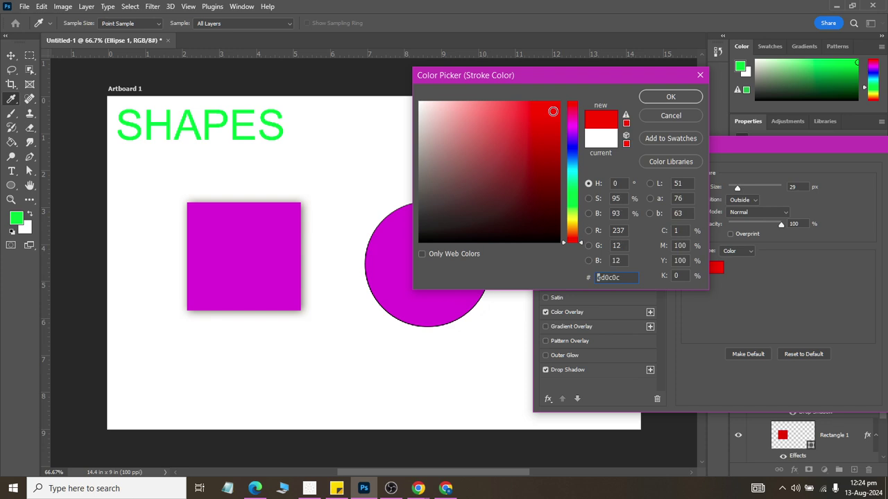
{"action": "left_click", "coordinate": [650, 99]}
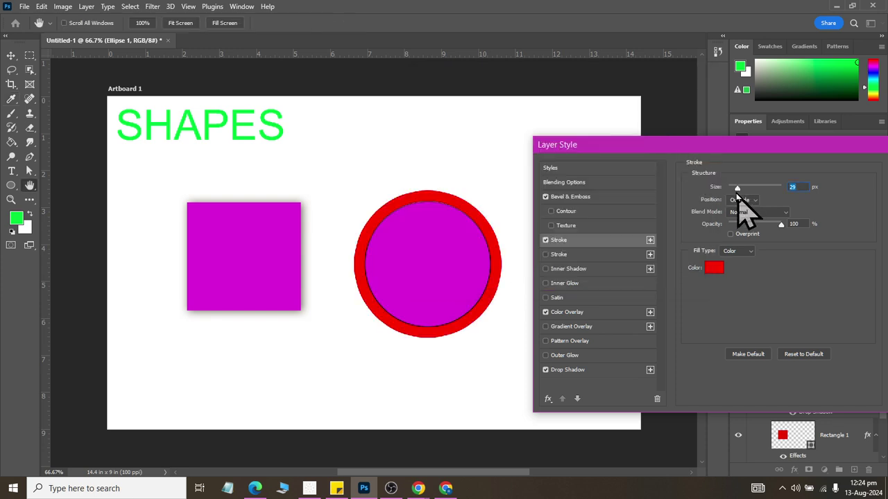
{"action": "left_click_drag", "start_coordinate": [736, 189], "coordinate": [738, 188]}
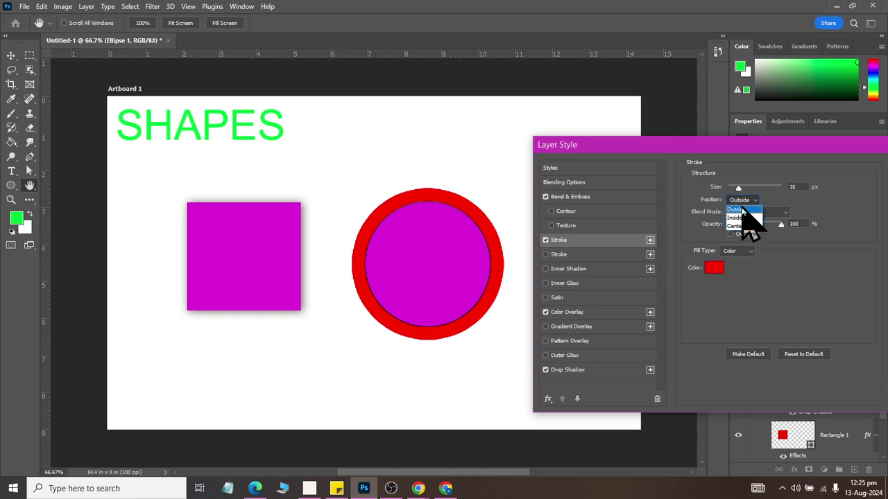
{"action": "left_click", "coordinate": [742, 226]}
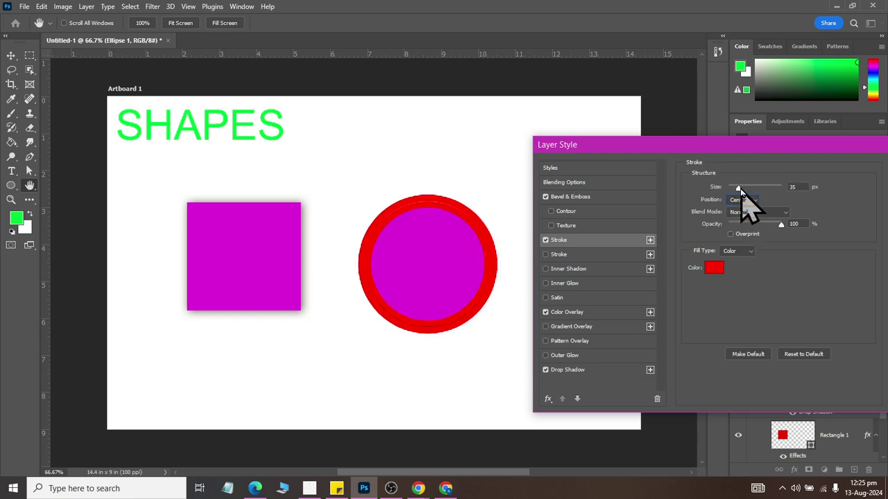
{"action": "mouse_move", "coordinate": [739, 188]}
{"action": "left_mouse_down"}
{"action": "mouse_move", "coordinate": [756, 188]}
{"action": "mouse_move", "coordinate": [735, 187]}
{"action": "left_mouse_up"}
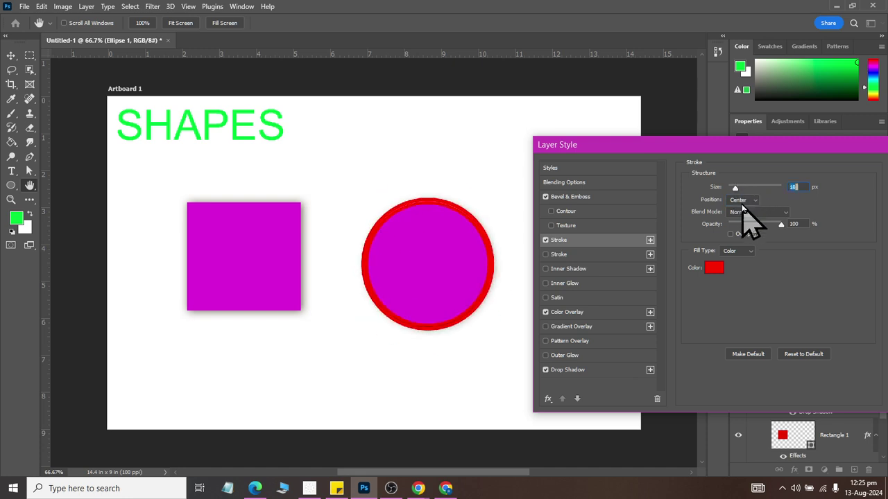
{"action": "left_click", "coordinate": [742, 199]}
{"action": "left_click", "coordinate": [743, 208]}
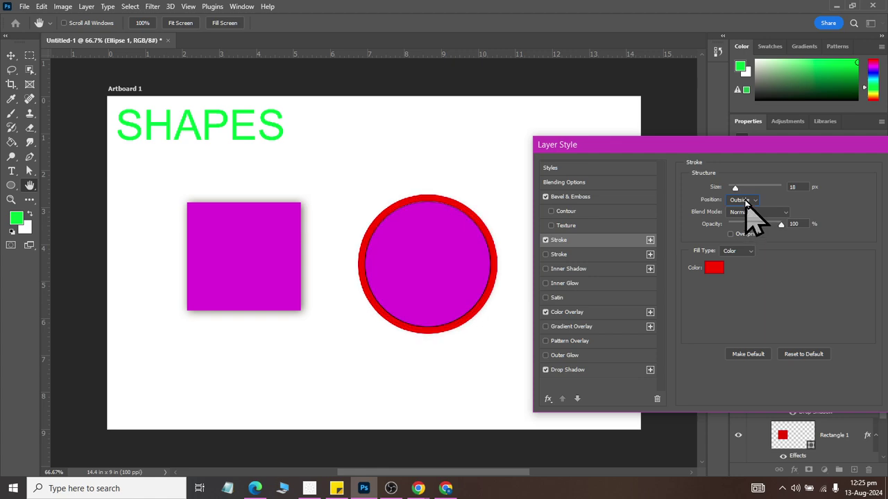
{"action": "left_click", "coordinate": [744, 200]}
{"action": "left_click", "coordinate": [743, 218]}
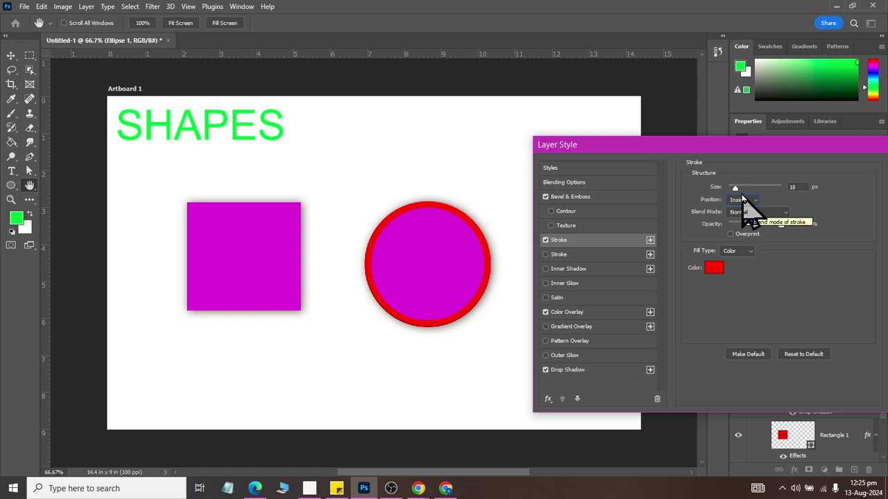
{"action": "mouse_move", "coordinate": [735, 187]}
{"action": "left_mouse_down"}
{"action": "mouse_move", "coordinate": [744, 187]}
{"action": "mouse_move", "coordinate": [736, 187]}
{"action": "left_mouse_up"}
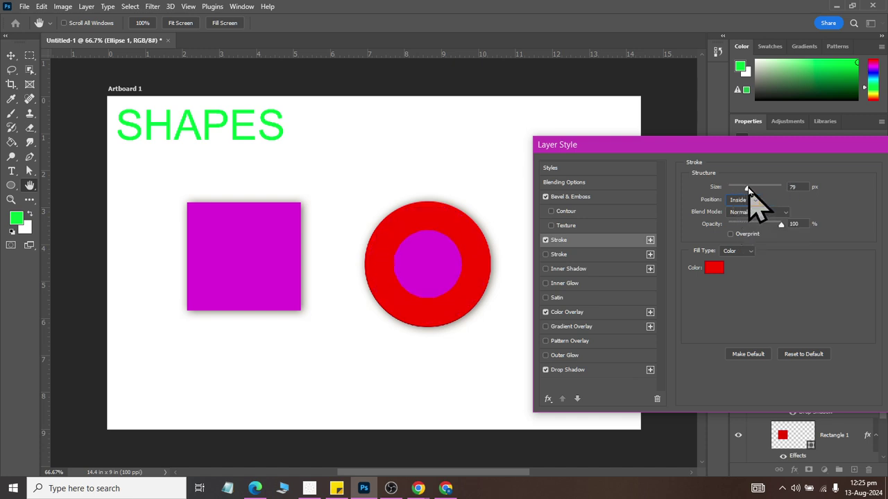
{"action": "left_click", "coordinate": [738, 251]}
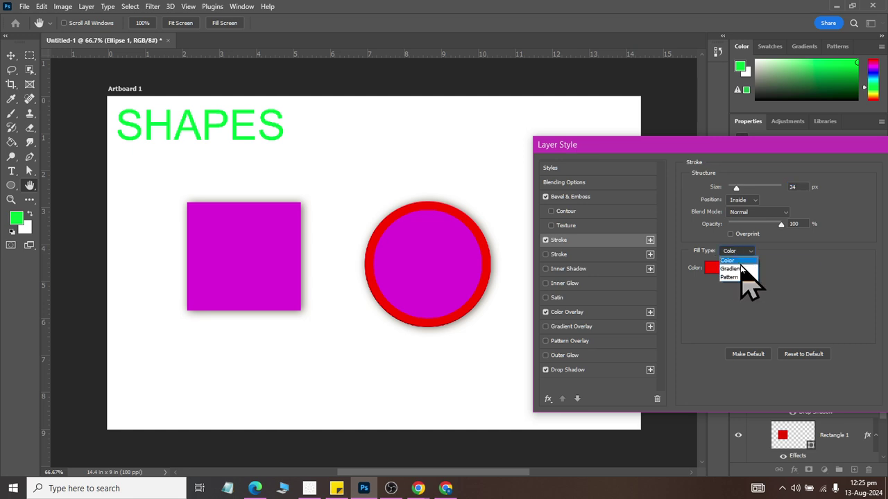
Fill the circle's stroke with a teal-blue gradient from the Purples presets.
{"action": "left_click", "coordinate": [735, 268]}
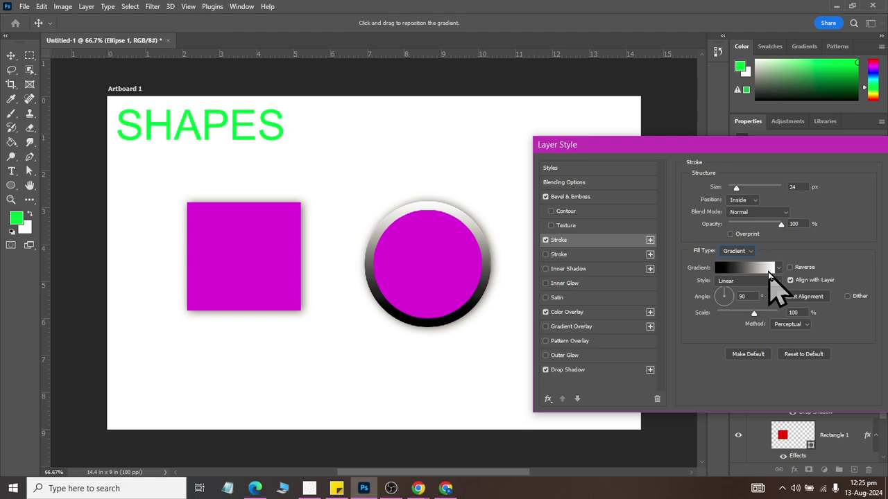
{"action": "left_click", "coordinate": [778, 268]}
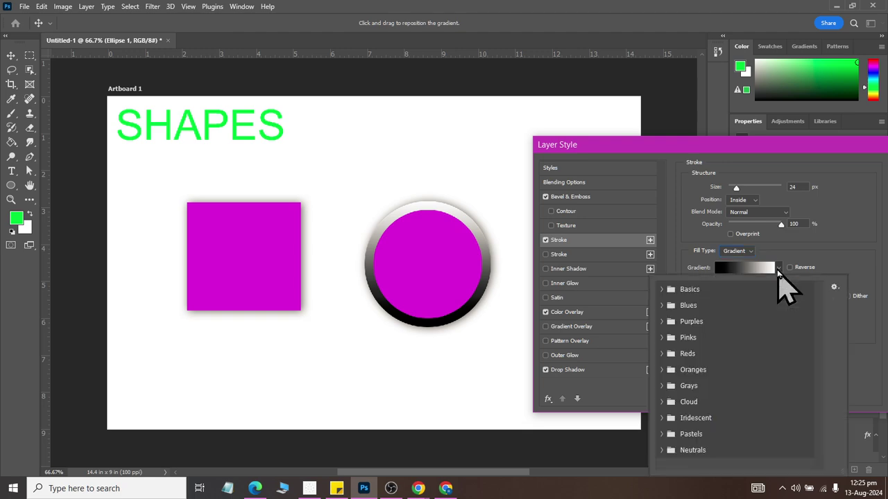
{"action": "left_click", "coordinate": [662, 323]}
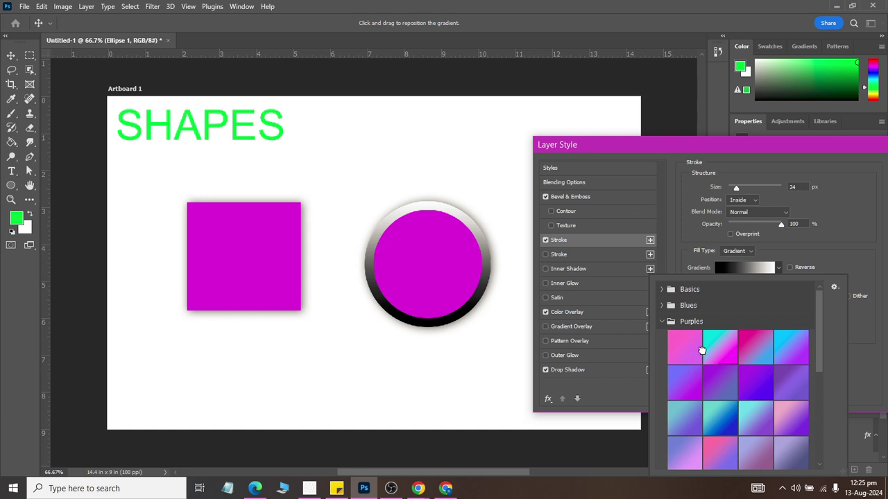
{"action": "left_click", "coordinate": [708, 356]}
{"action": "left_click", "coordinate": [724, 390]}
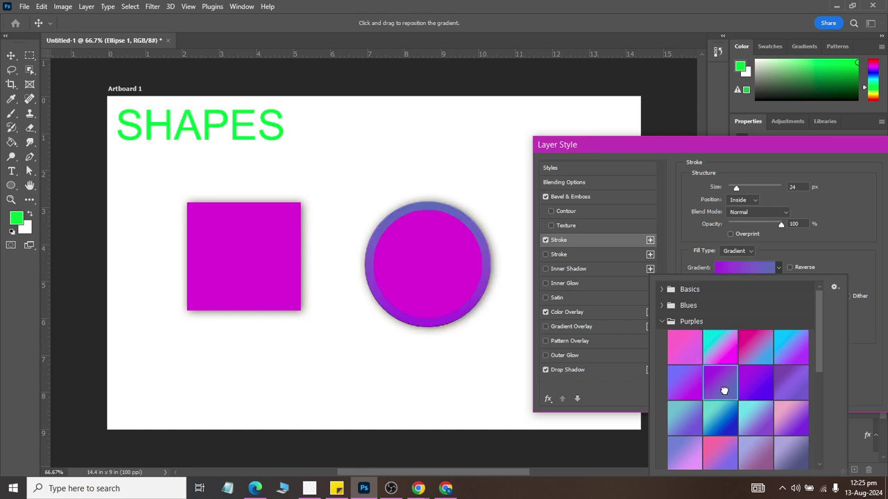
{"action": "left_click", "coordinate": [735, 409]}
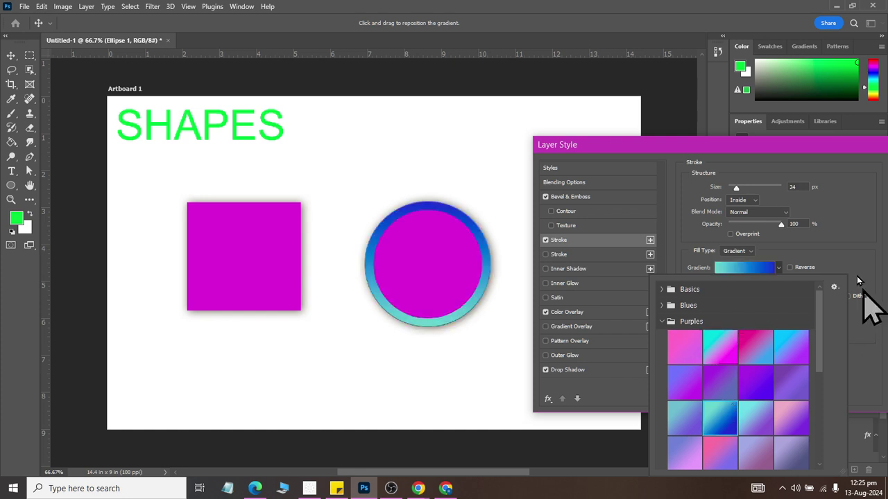
{"action": "left_click", "coordinate": [847, 253]}
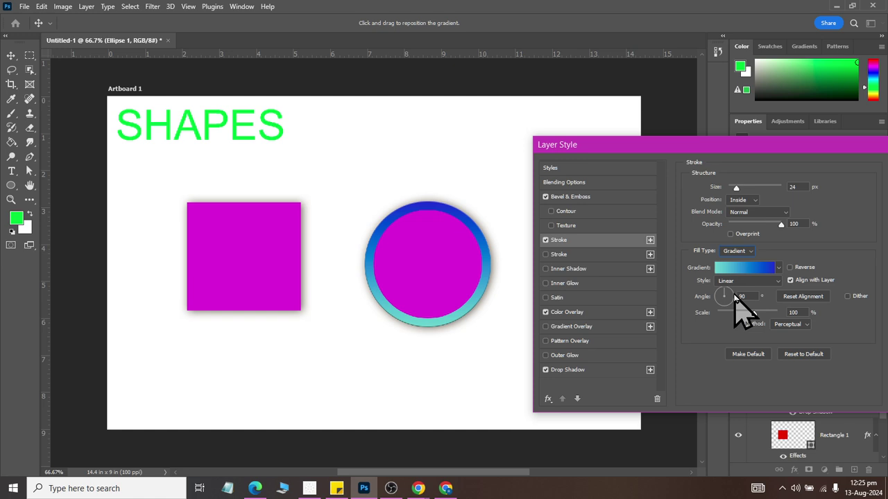
Rotate the stroke gradient to about 20 degrees, then switch the stroke fill to Pattern.
{"action": "left_click", "coordinate": [733, 293]}
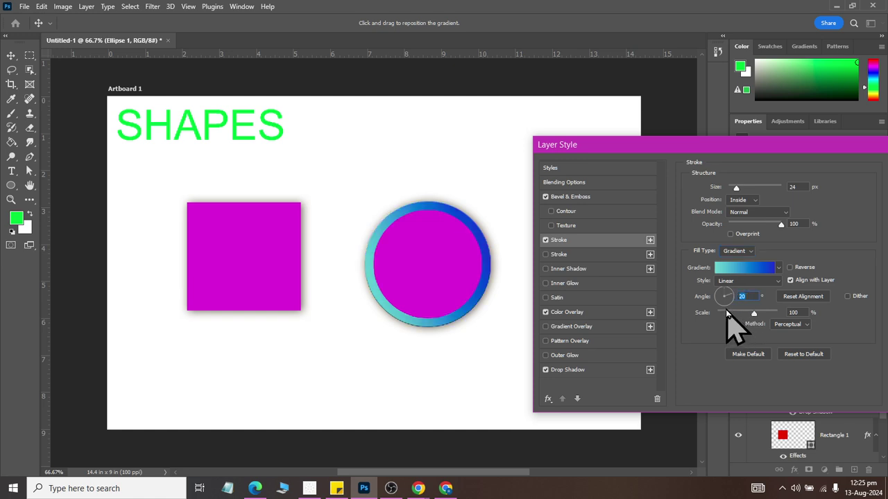
{"action": "left_click", "coordinate": [725, 310]}
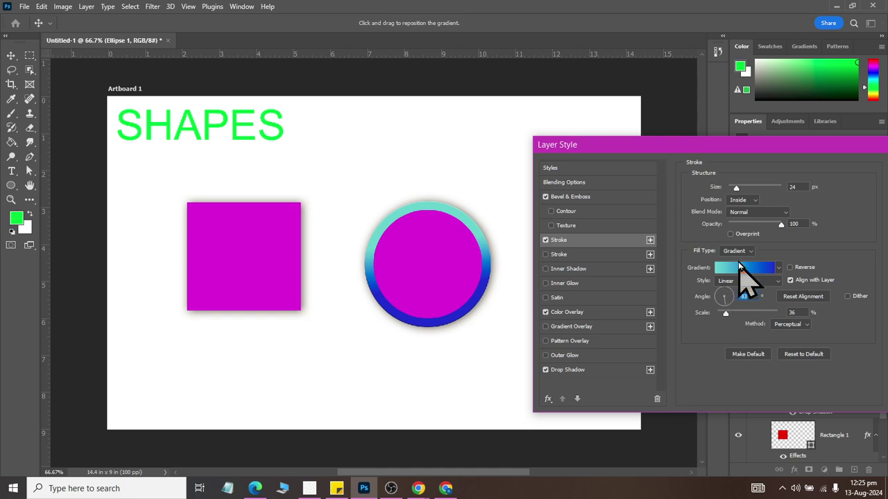
{"action": "left_click", "coordinate": [737, 251]}
{"action": "left_click", "coordinate": [741, 278]}
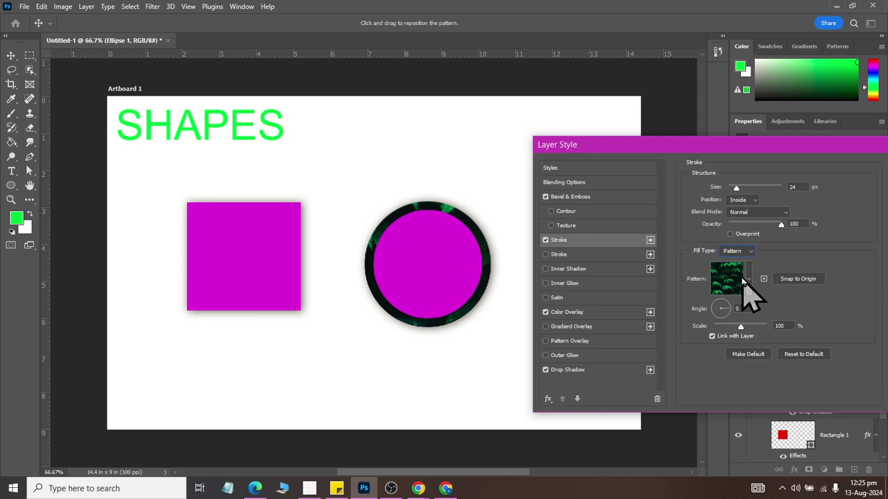
Fill the circle's stroke with the first Grass pattern at 100% opacity and apply the style.
{"action": "left_click", "coordinate": [747, 277]}
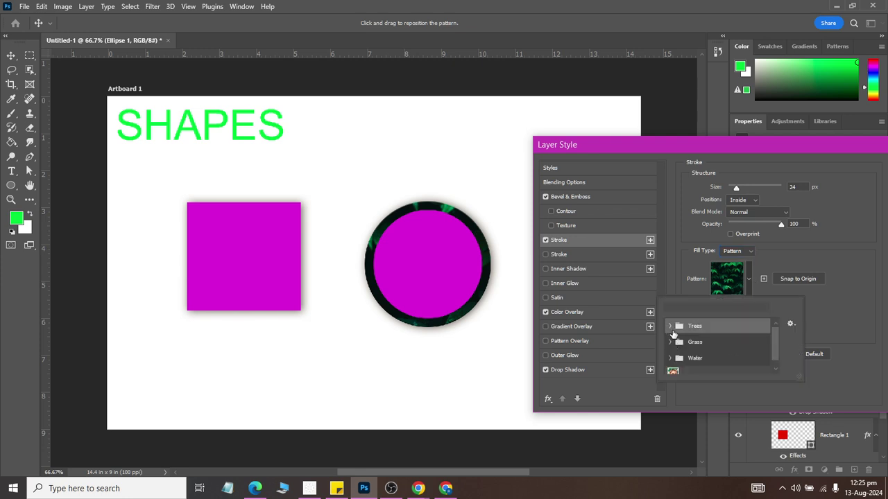
{"action": "left_click", "coordinate": [670, 340]}
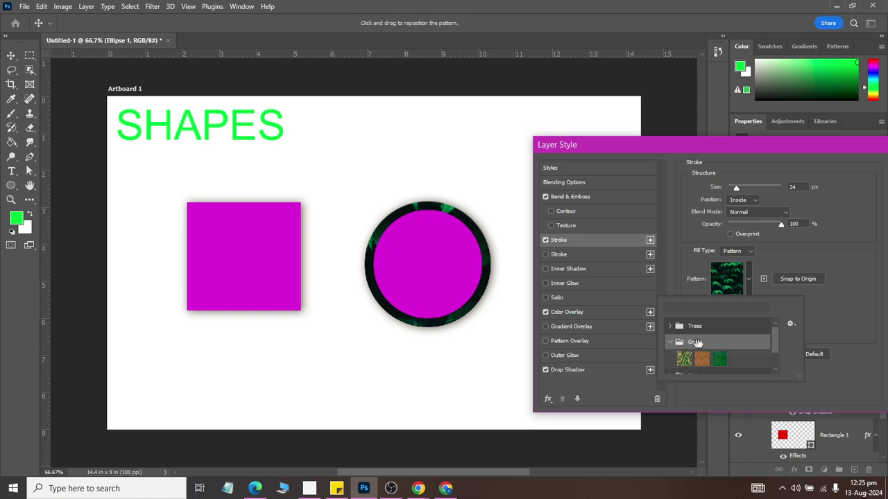
{"action": "left_click", "coordinate": [689, 355]}
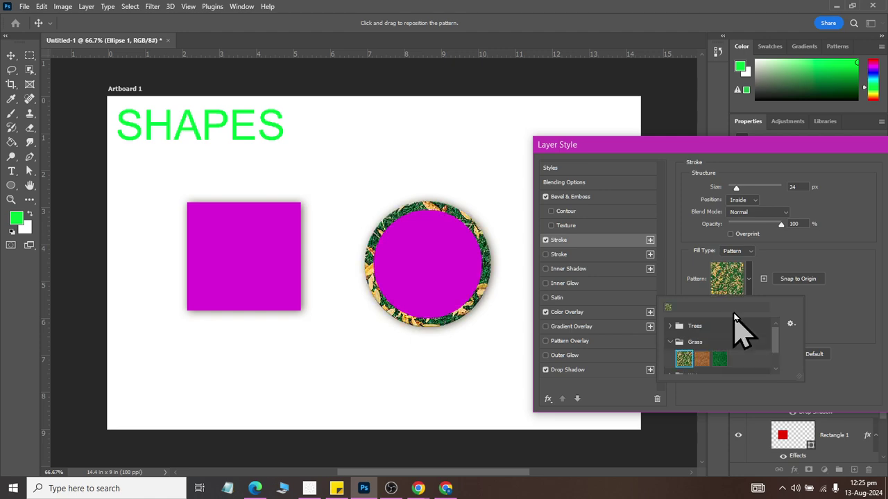
{"action": "left_click", "coordinate": [839, 248]}
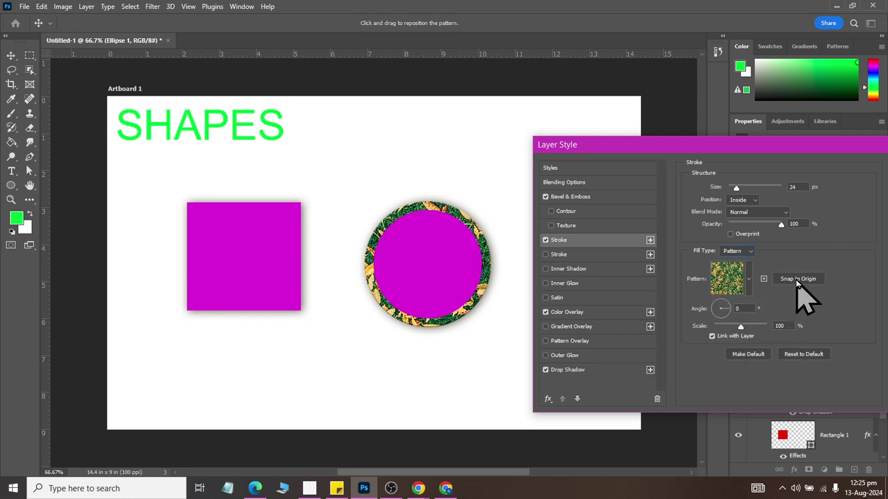
{"action": "mouse_move", "coordinate": [781, 225]}
{"action": "left_mouse_down"}
{"action": "mouse_move", "coordinate": [736, 234]}
{"action": "mouse_move", "coordinate": [790, 234]}
{"action": "left_mouse_up"}
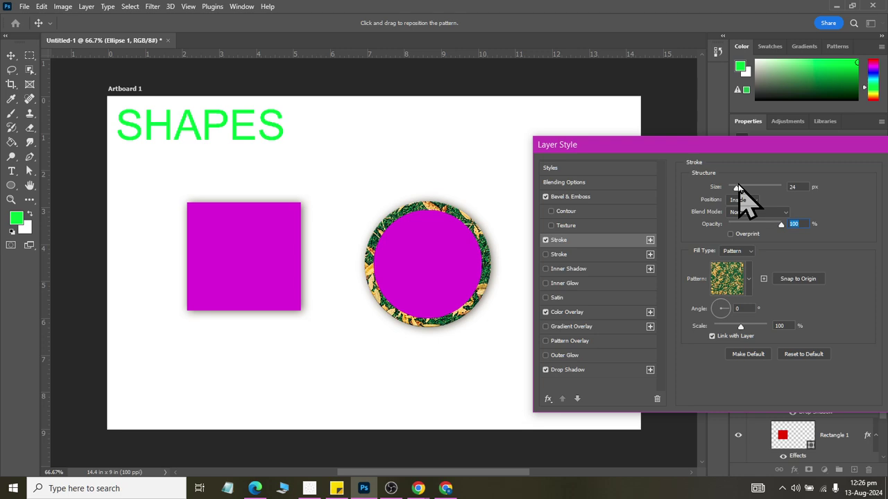
{"action": "left_click_drag", "start_coordinate": [737, 146], "coordinate": [407, 145]}
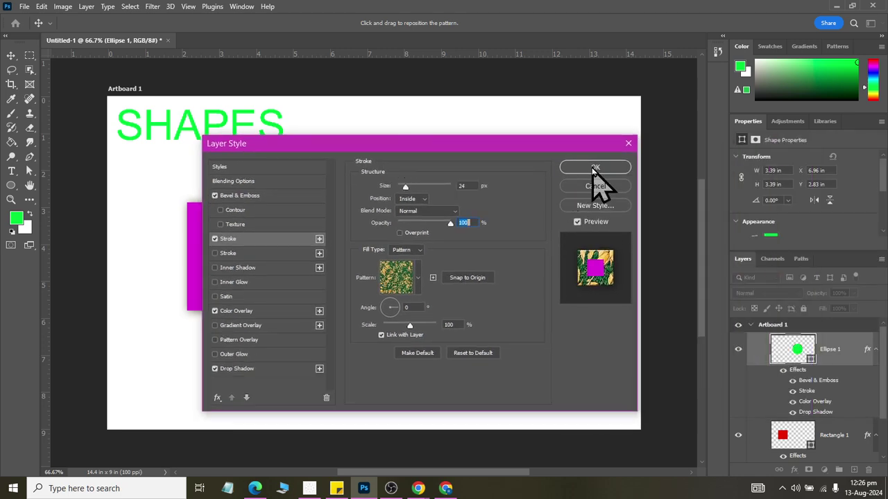
{"action": "left_click", "coordinate": [595, 168]}
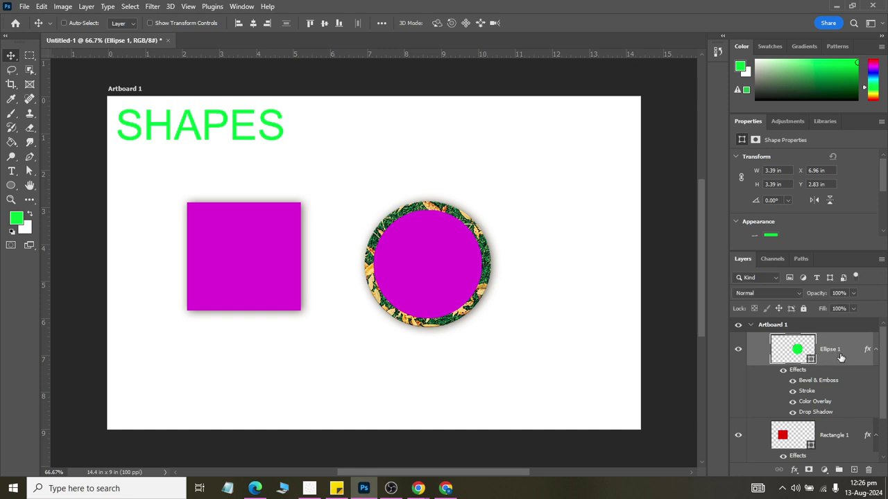
Disable Bevel & Emboss and Stroke on Ellipse 1, keeping only its drop shadow.
{"action": "right_click", "coordinate": [840, 358]}
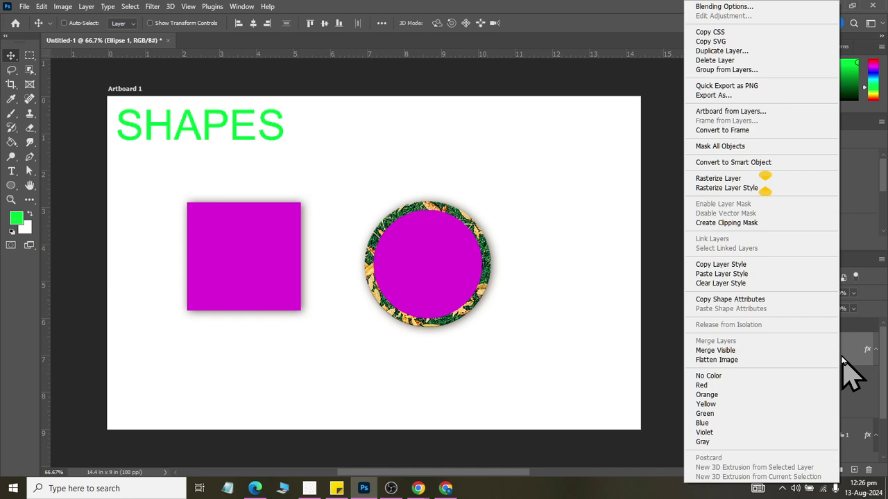
{"action": "left_click", "coordinate": [721, 6]}
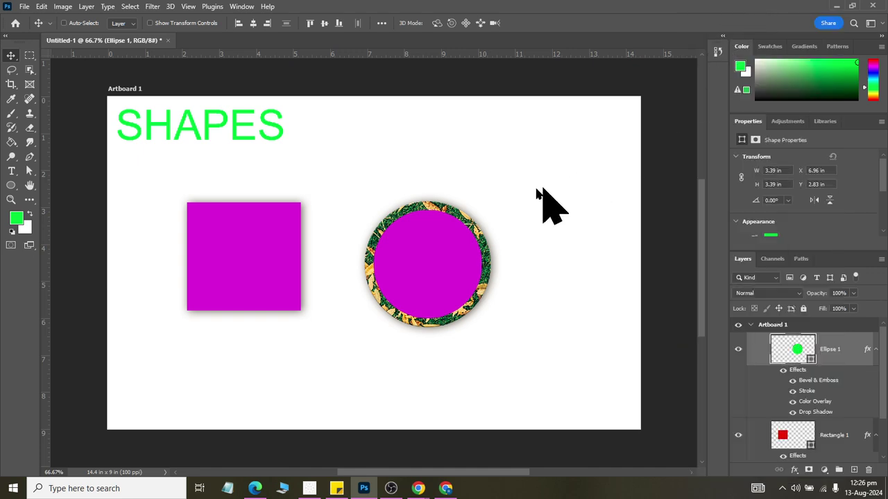
{"action": "double_click", "coordinate": [433, 205]}
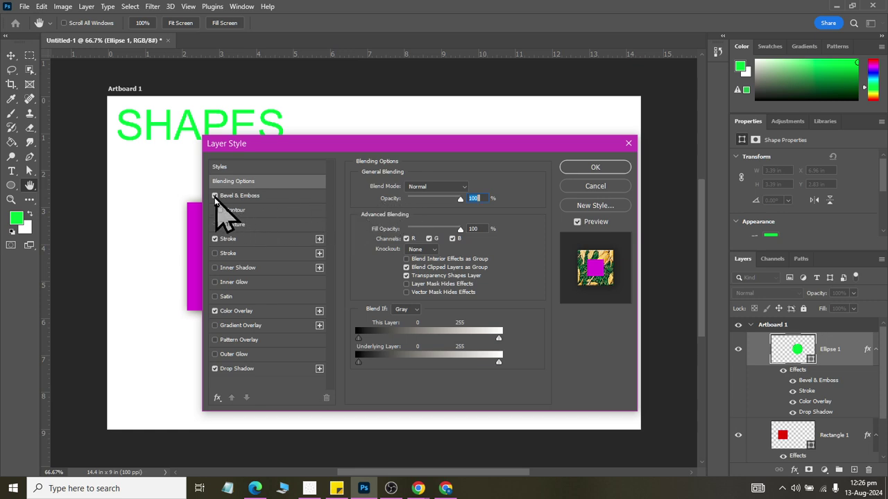
{"action": "left_click", "coordinate": [214, 239]}
{"action": "left_click", "coordinate": [214, 196]}
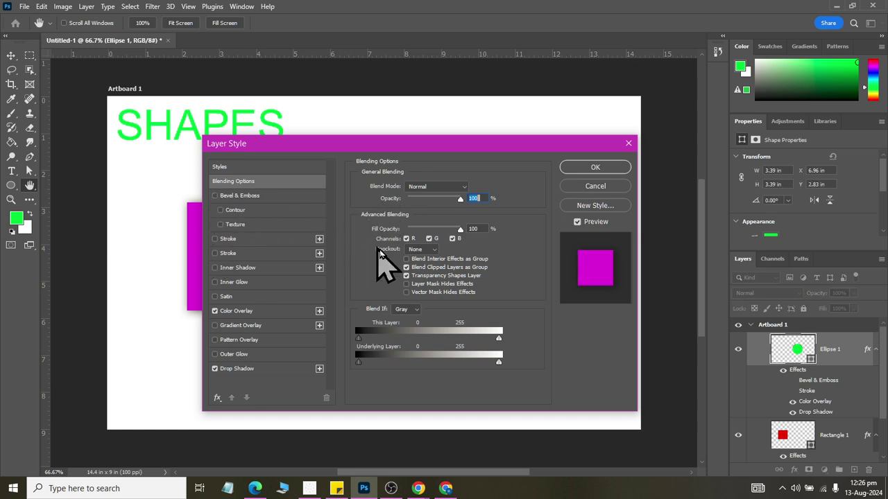
{"action": "left_click", "coordinate": [583, 168]}
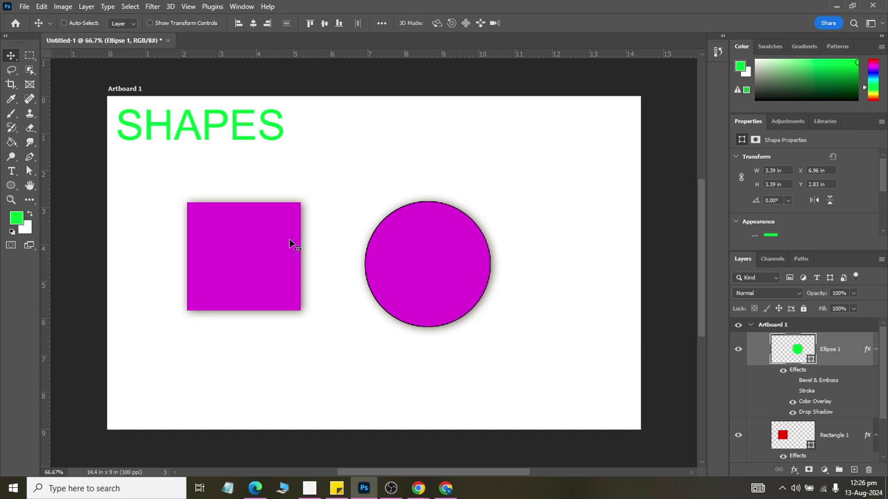
Open Rectangle 1's Layer Style with its Stroke effect enabled and shown.
{"action": "left_click", "coordinate": [797, 438]}
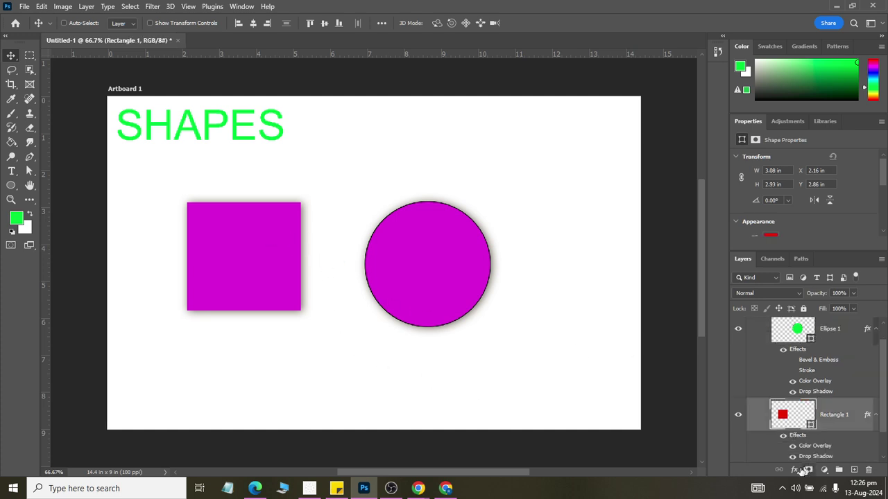
{"action": "left_click", "coordinate": [794, 470]}
{"action": "key", "text": "Escape"}
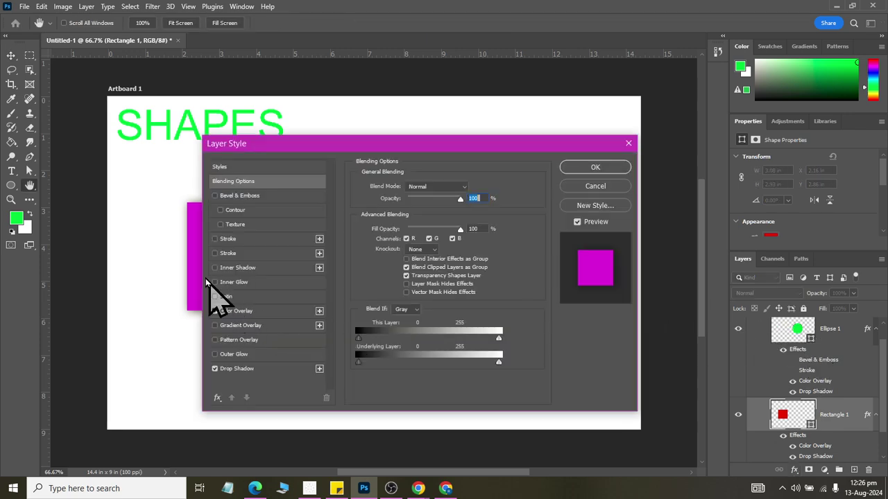
{"action": "left_click", "coordinate": [215, 239]}
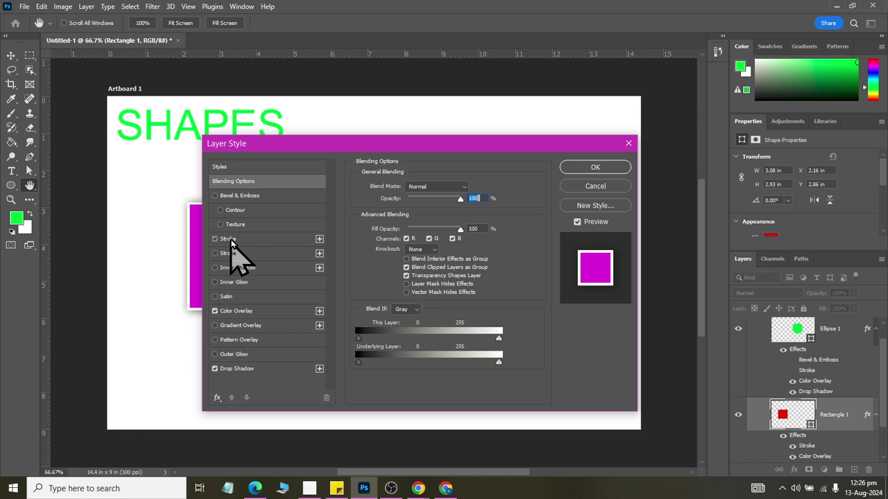
{"action": "left_click", "coordinate": [229, 238]}
{"action": "left_click_drag", "start_coordinate": [291, 142], "coordinate": [467, 143]}
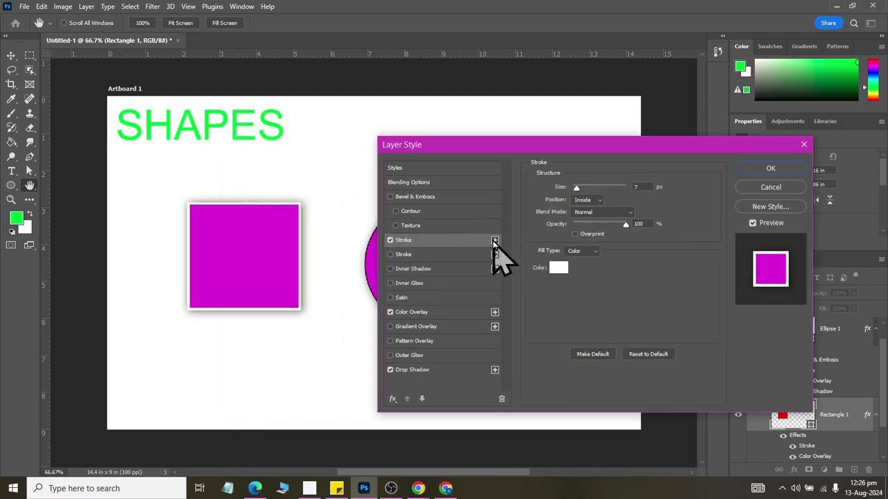
Add a second 7 px stroke in dark grey #1d1d1d, positioned Outside the square.
{"action": "left_click", "coordinate": [495, 240]}
{"action": "left_click", "coordinate": [444, 254]}
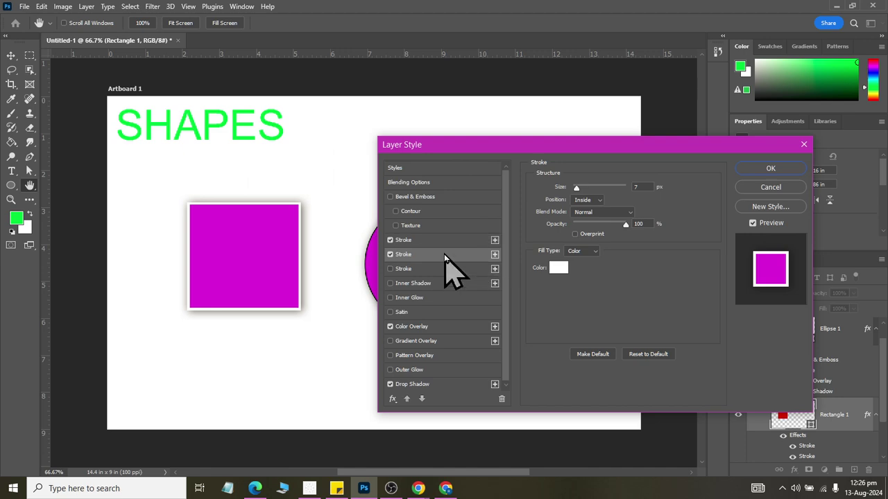
{"action": "left_click", "coordinate": [558, 270]}
{"action": "left_click_drag", "start_coordinate": [466, 206], "coordinate": [382, 226]}
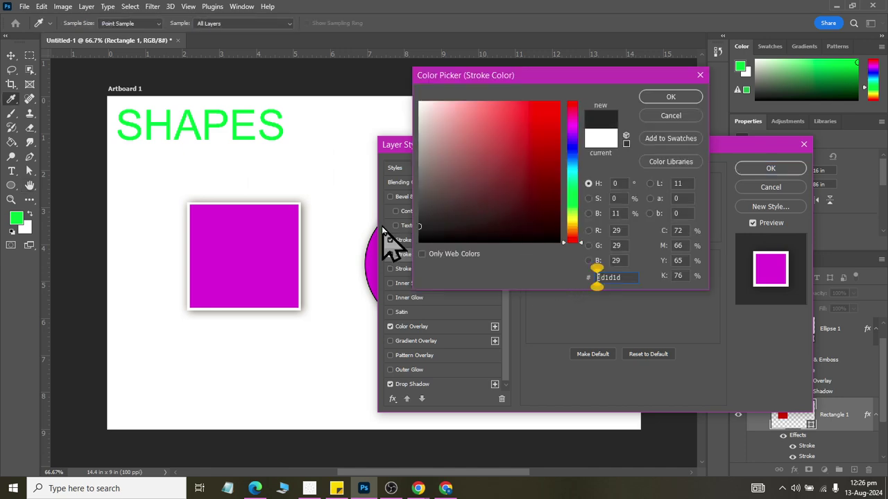
{"action": "left_click", "coordinate": [670, 98]}
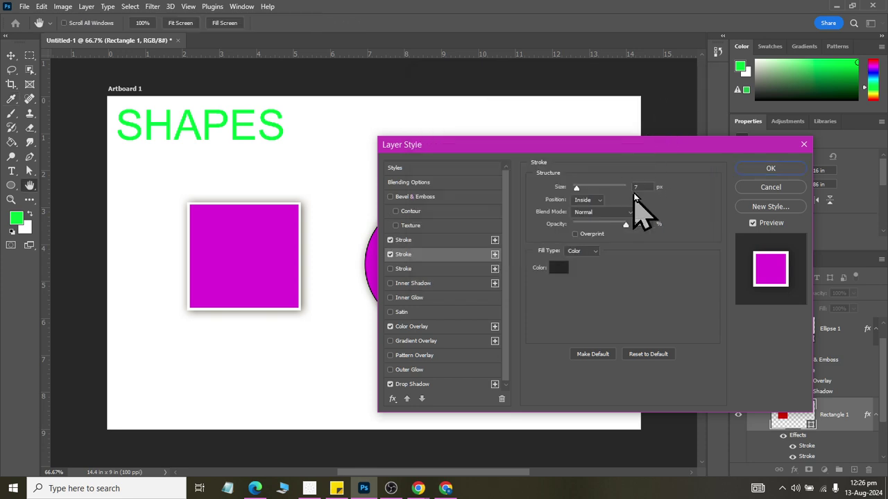
{"action": "double_click", "coordinate": [639, 186]}
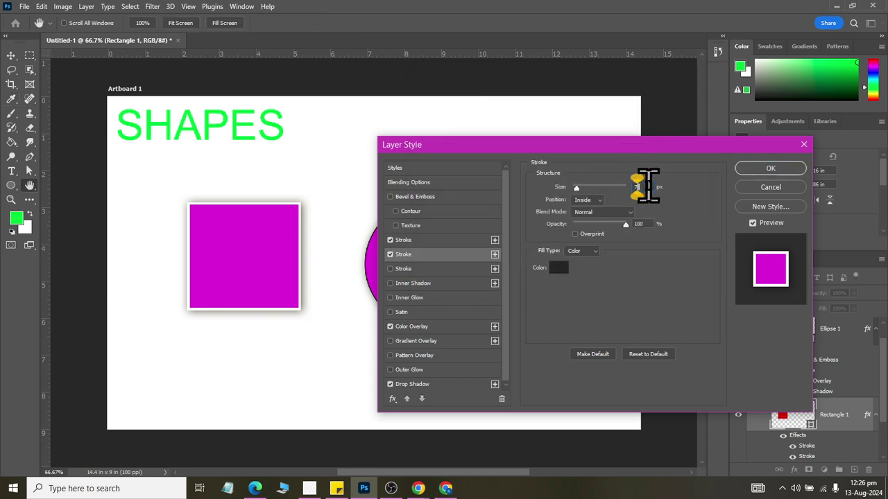
{"action": "left_click", "coordinate": [588, 200]}
{"action": "left_click", "coordinate": [586, 209]}
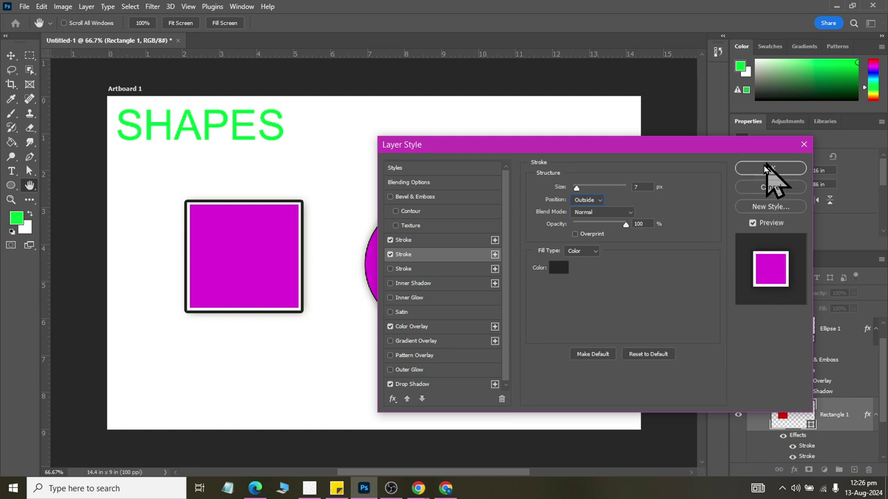
Enable a third stroke on the square with a cyan-magenta gradient fill at 17 px.
{"action": "left_click", "coordinate": [405, 269]}
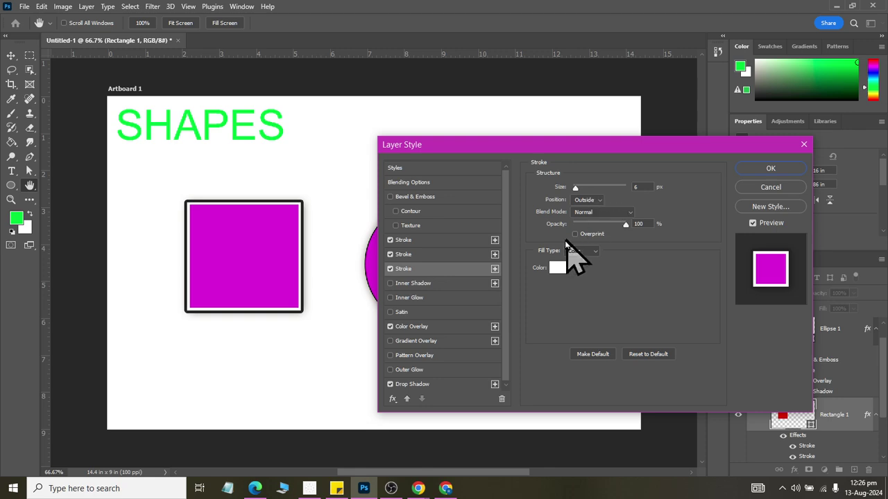
{"action": "left_click", "coordinate": [581, 251]}
{"action": "left_click", "coordinate": [579, 268]}
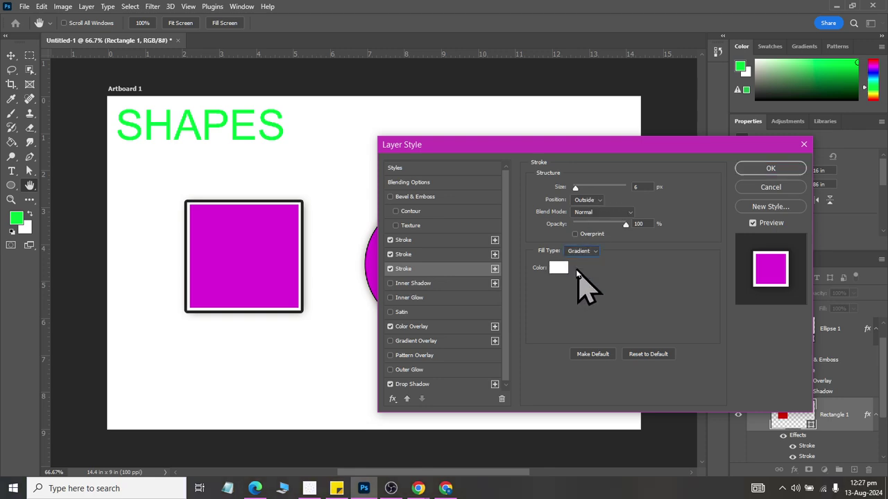
{"action": "left_click", "coordinate": [623, 267]}
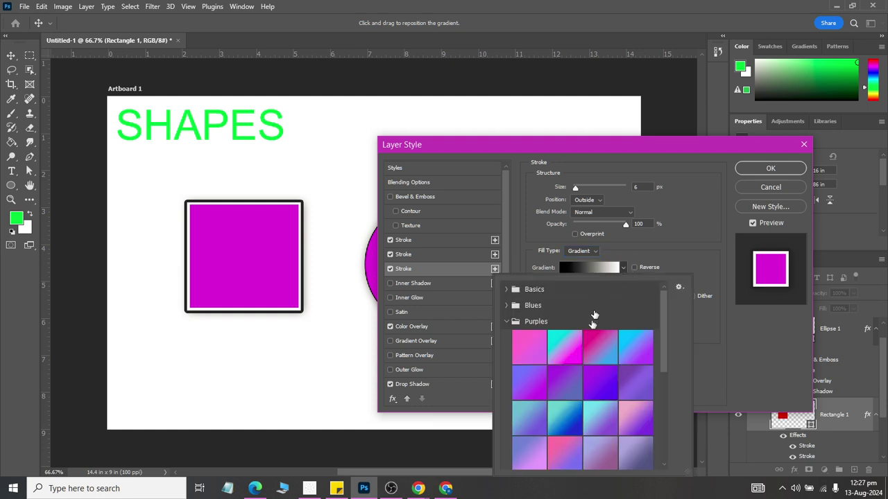
{"action": "left_click", "coordinate": [555, 342]}
{"action": "left_click", "coordinate": [641, 186]}
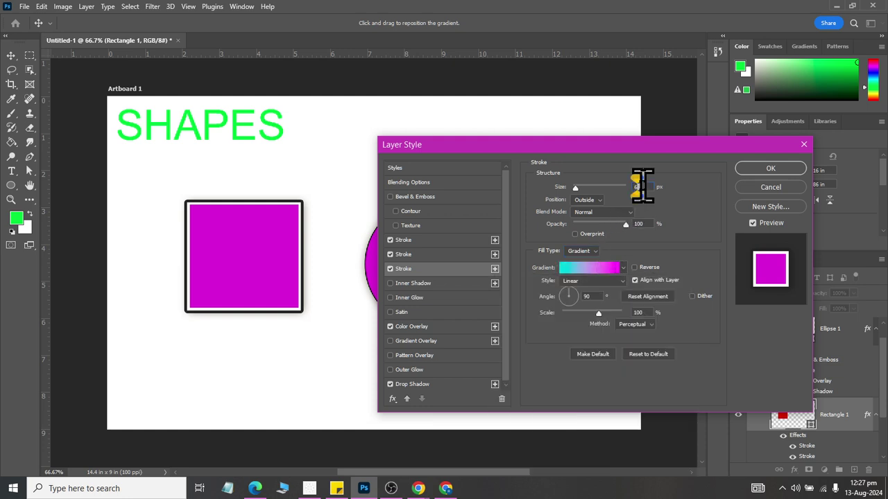
{"action": "type", "text": "11"}
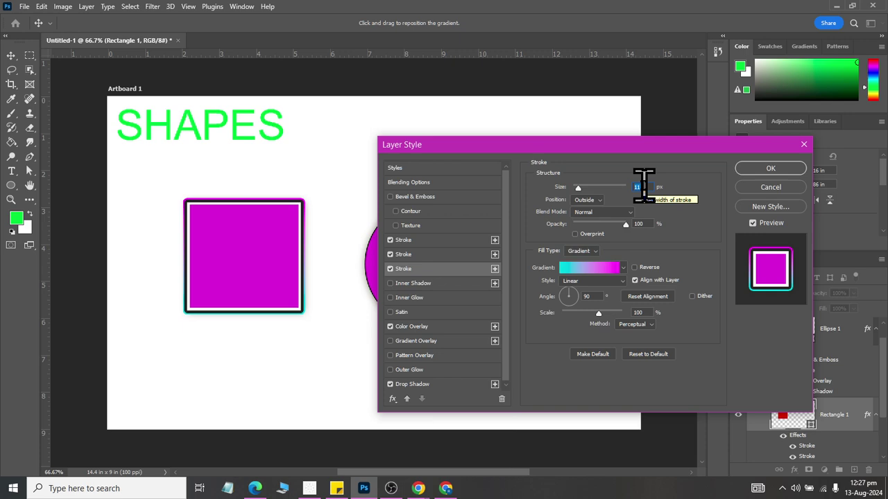
{"action": "key", "text": "Up"}
{"action": "key", "text": "Up"}
{"action": "key", "text": "Up"}
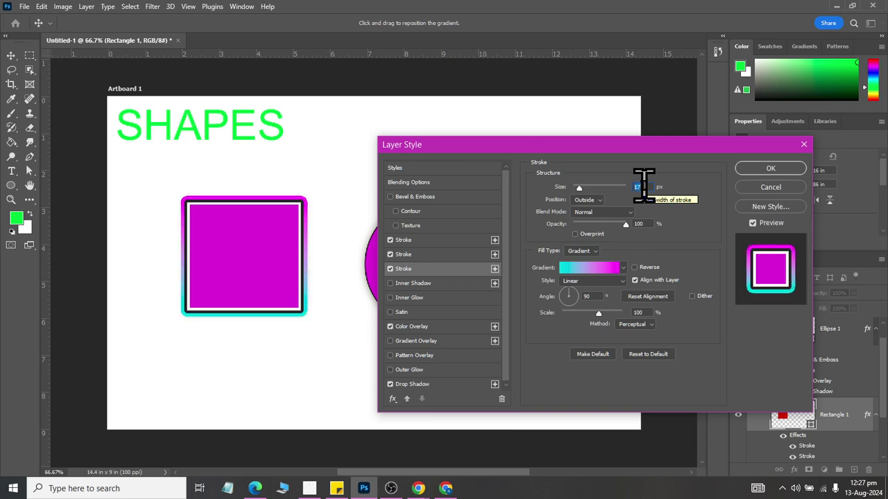
Switch the third stroke to a magenta-to-purple gradient and apply the style.
{"action": "left_click", "coordinate": [623, 267]}
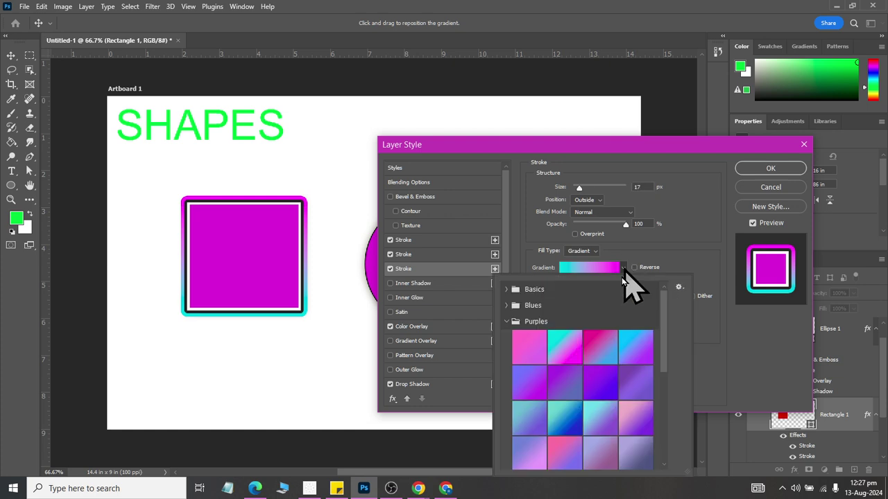
{"action": "scroll", "coordinate": [597, 419], "scroll_direction": "down", "scroll_amount": 1}
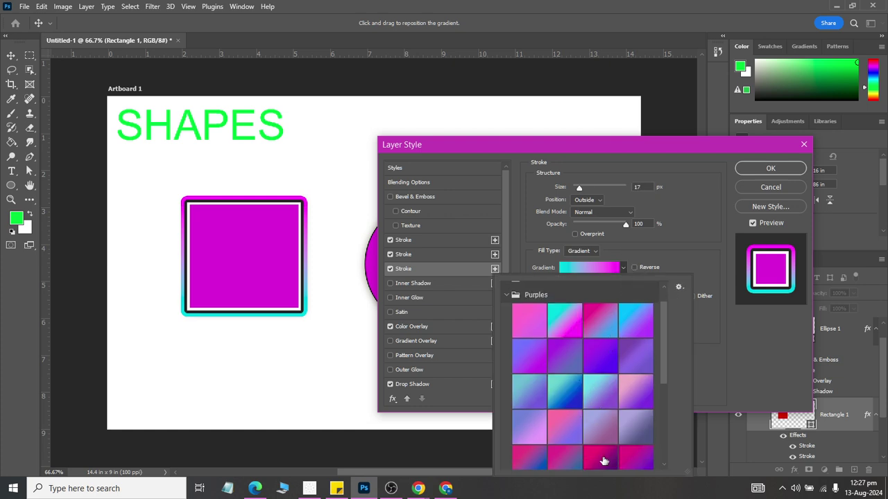
{"action": "left_click", "coordinate": [603, 461]}
{"action": "left_click", "coordinate": [722, 177]}
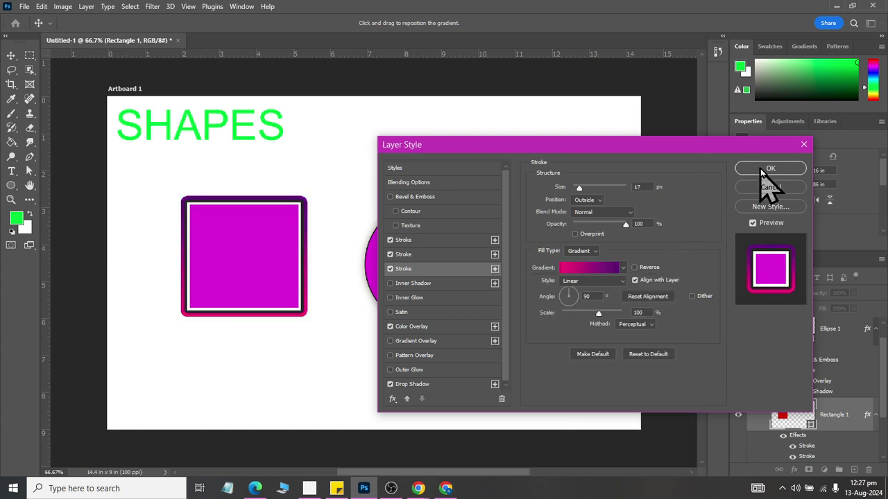
{"action": "left_click", "coordinate": [743, 170]}
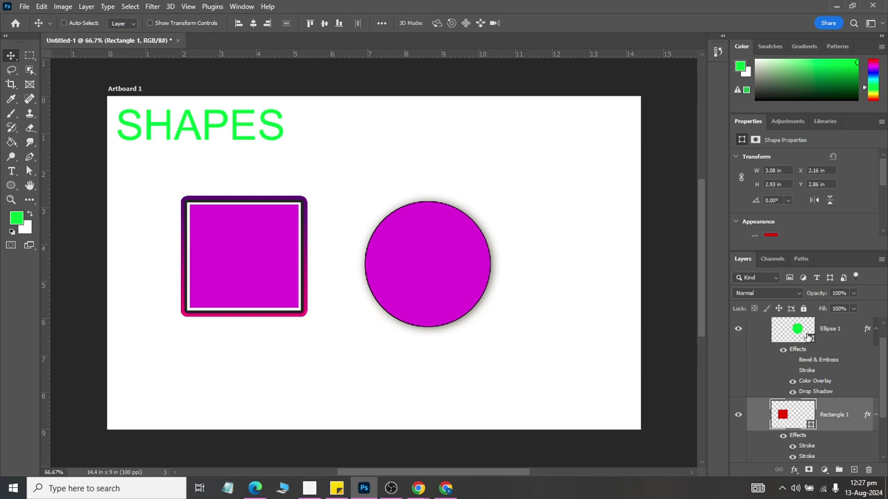
Toggle the square's stroke effects' visibility to compare them.
{"action": "scroll", "coordinate": [804, 375], "scroll_direction": "down", "scroll_amount": 4}
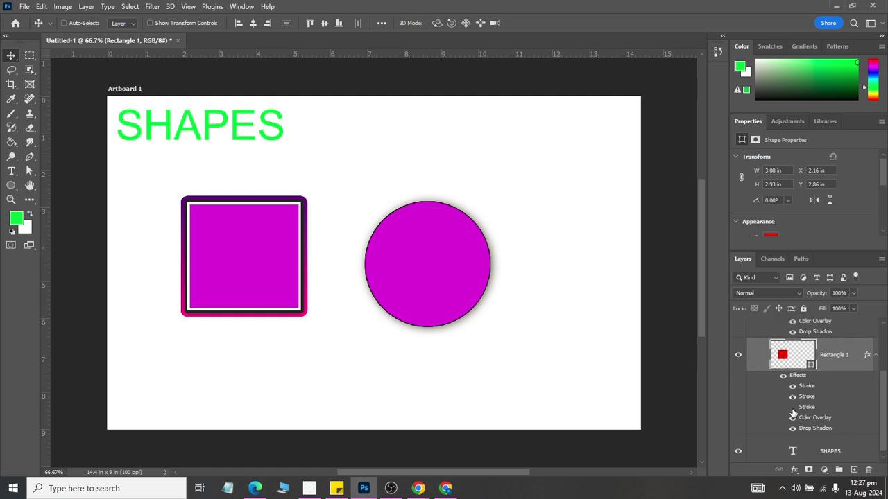
{"action": "left_click", "coordinate": [793, 408]}
{"action": "left_click", "coordinate": [793, 408]}
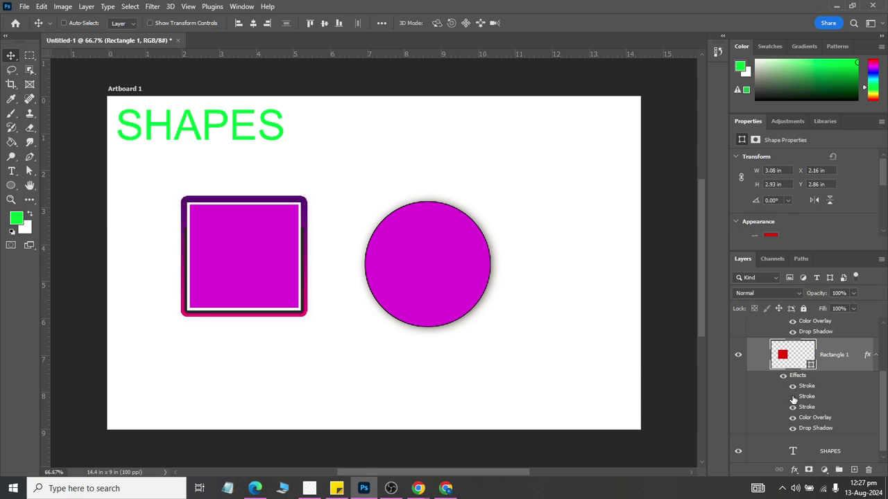
{"action": "left_click", "coordinate": [793, 396]}
{"action": "left_click", "coordinate": [793, 396]}
Uncheck the third gradient stroke in Rectangle 1's Blending Options and apply.
{"action": "left_click", "coordinate": [794, 471]}
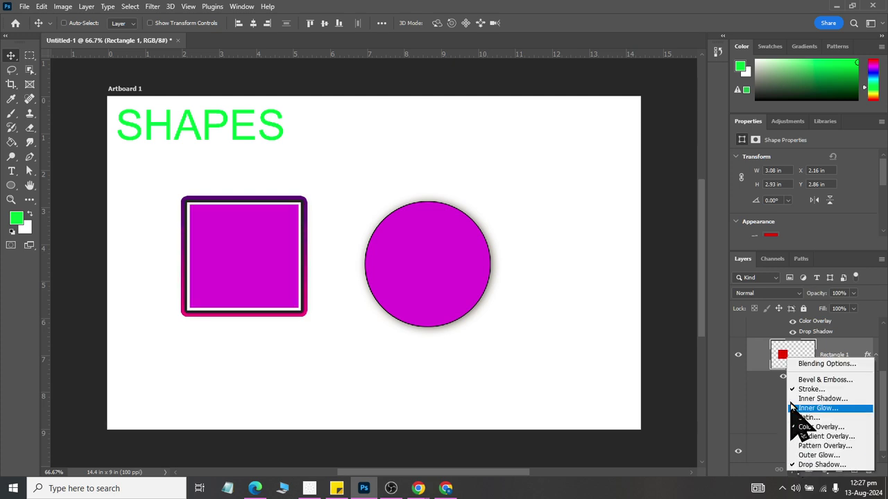
{"action": "left_click", "coordinate": [796, 366]}
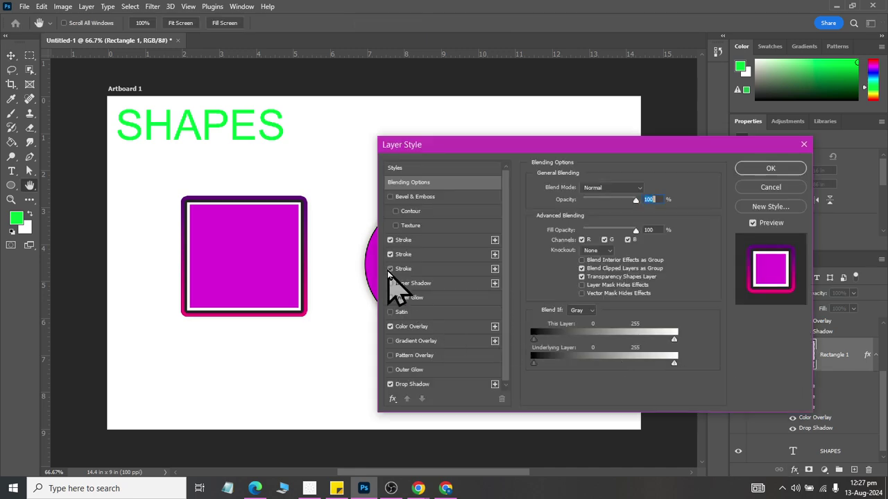
{"action": "left_click", "coordinate": [390, 269]}
{"action": "left_click", "coordinate": [769, 169]}
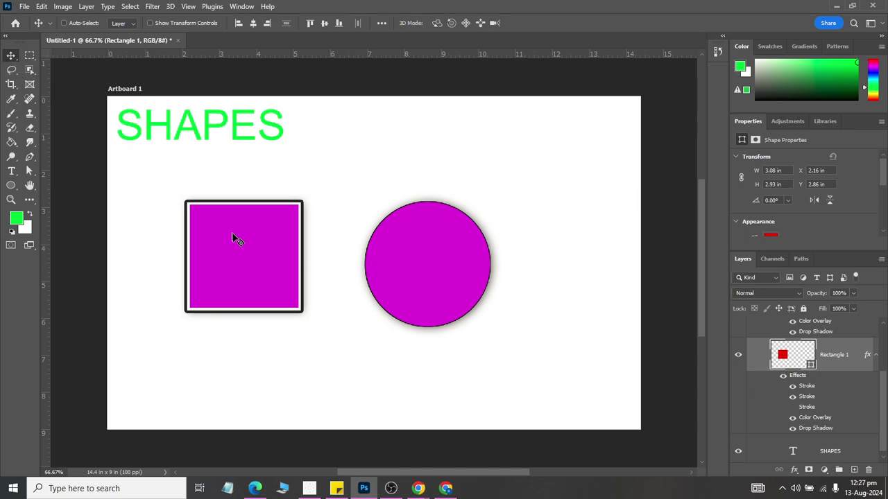
Move the square to the artboard's bottom-left (X 0.23 in, Y 5.95 in) with the circle beside it.
{"action": "mouse_move", "coordinate": [233, 238]}
{"action": "left_mouse_down"}
{"action": "mouse_move", "coordinate": [215, 334]}
{"action": "mouse_move", "coordinate": [171, 345]}
{"action": "left_mouse_up"}
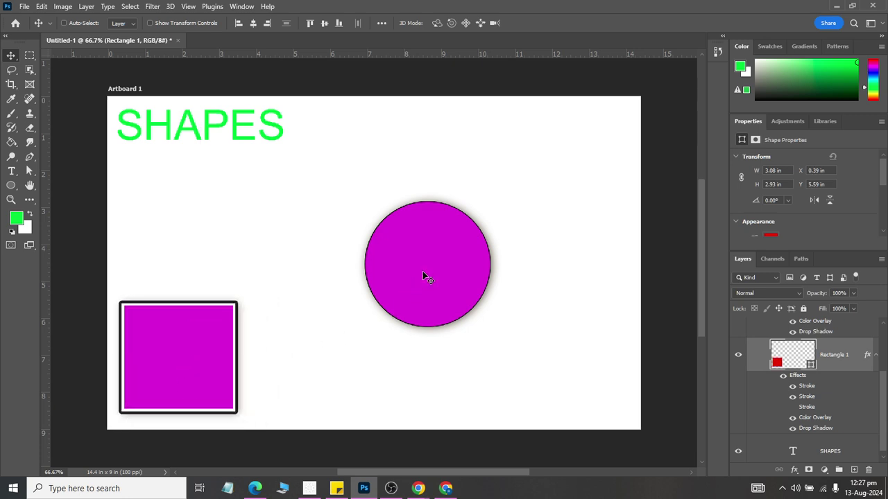
{"action": "mouse_move", "coordinate": [423, 271]}
{"action": "left_mouse_down"}
{"action": "mouse_move", "coordinate": [342, 381]}
{"action": "mouse_move", "coordinate": [417, 296]}
{"action": "left_mouse_up"}
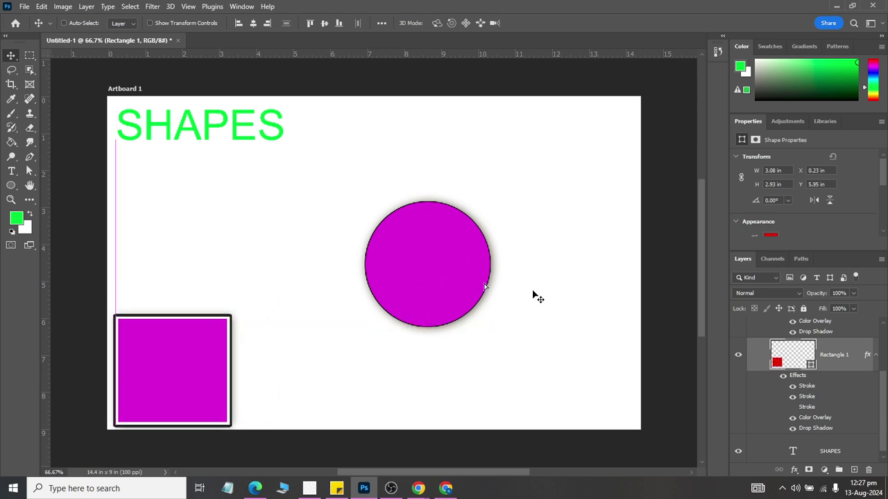
{"action": "scroll", "coordinate": [836, 393], "scroll_direction": "up", "scroll_amount": 1}
{"action": "scroll", "coordinate": [818, 349], "scroll_direction": "up", "scroll_amount": 1}
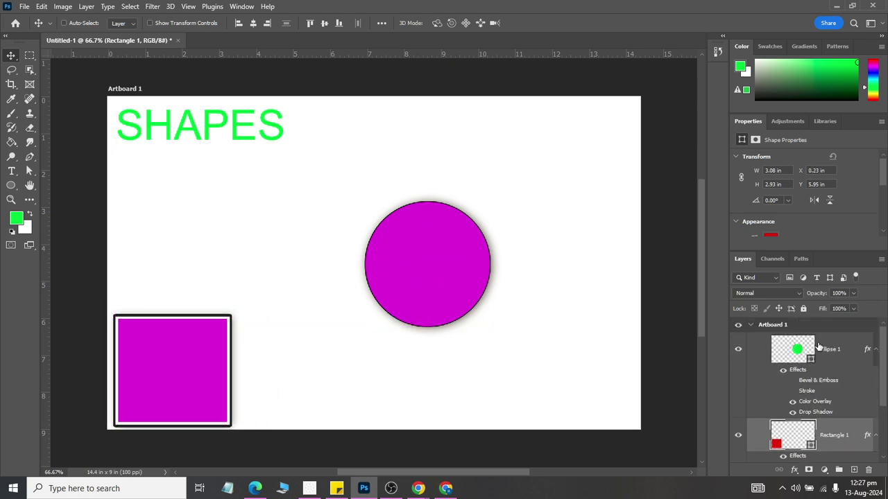
{"action": "left_click", "coordinate": [767, 355]}
{"action": "mouse_move", "coordinate": [464, 273]}
{"action": "left_mouse_down"}
{"action": "mouse_move", "coordinate": [338, 387]}
{"action": "mouse_move", "coordinate": [336, 380]}
{"action": "left_mouse_up"}
{"action": "scroll", "coordinate": [800, 432], "scroll_direction": "down", "scroll_amount": 1}
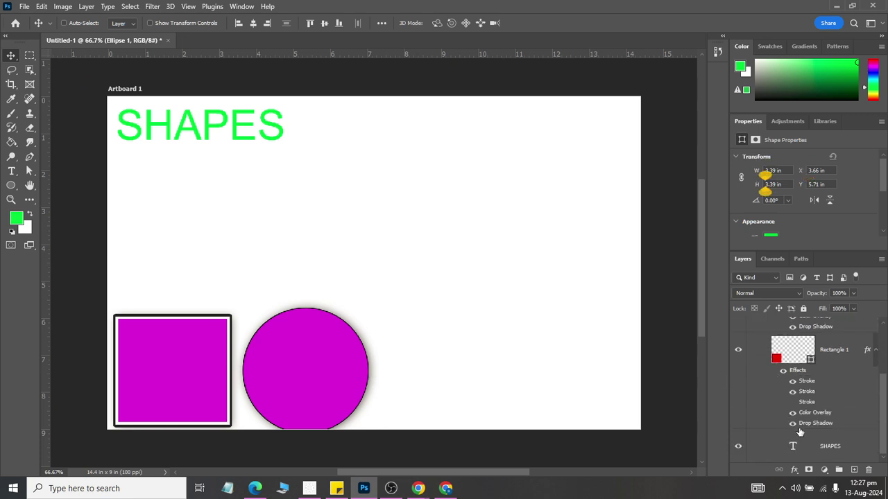
Move the SHAPES title down and right and scale it up to about 128%.
{"action": "left_click", "coordinate": [242, 144]}
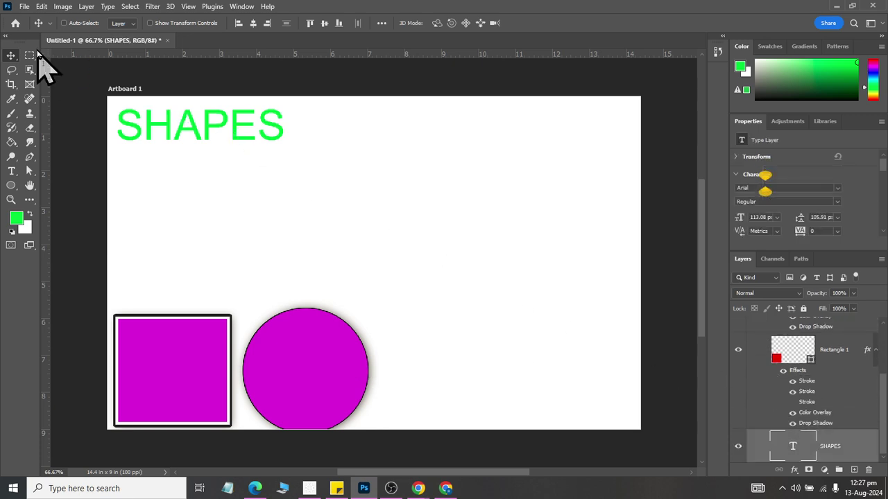
{"action": "left_click_drag", "start_coordinate": [170, 127], "coordinate": [227, 175]}
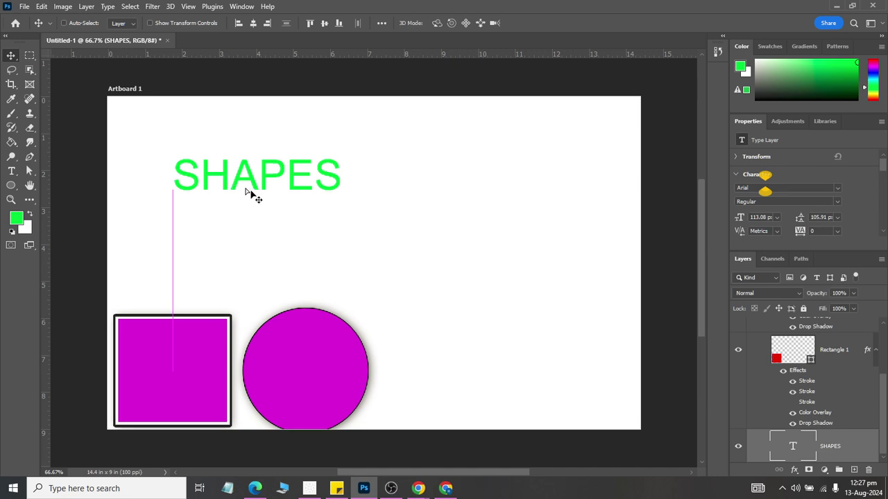
{"action": "key", "text": "ctrl+t"}
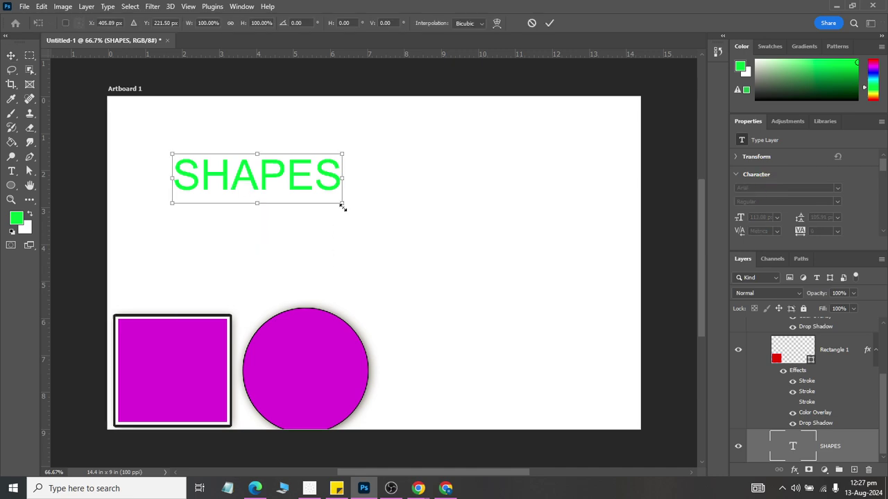
{"action": "left_click_drag", "start_coordinate": [342, 206], "coordinate": [361, 222]}
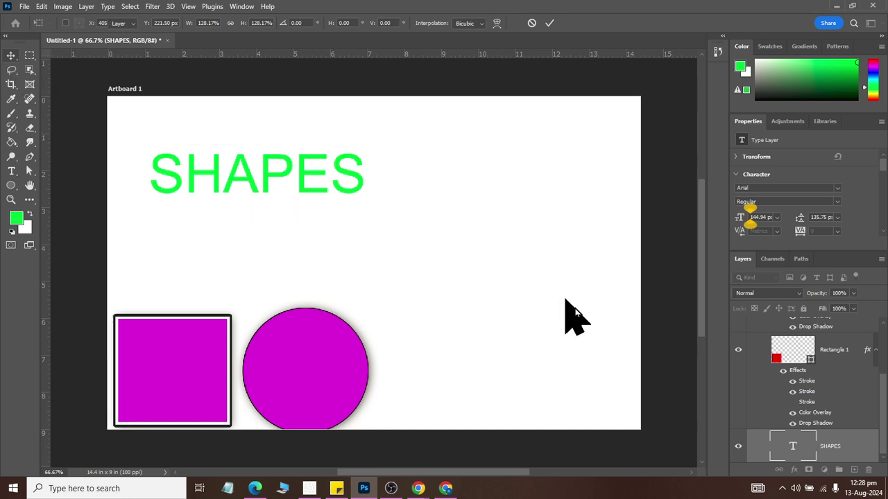
{"action": "left_click", "coordinate": [794, 470]}
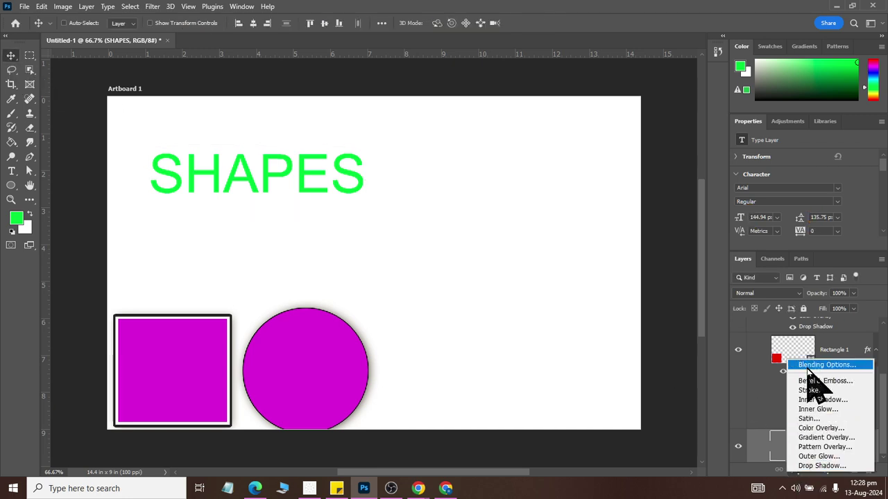
Preview a stroke on the SHAPES layer, then cancel and reopen its Layer Style.
{"action": "key", "text": "Escape"}
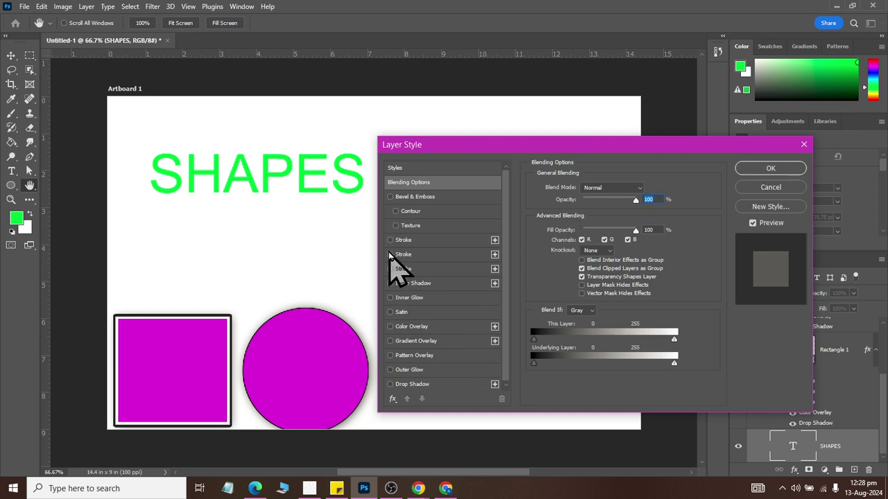
{"action": "left_click", "coordinate": [390, 255]}
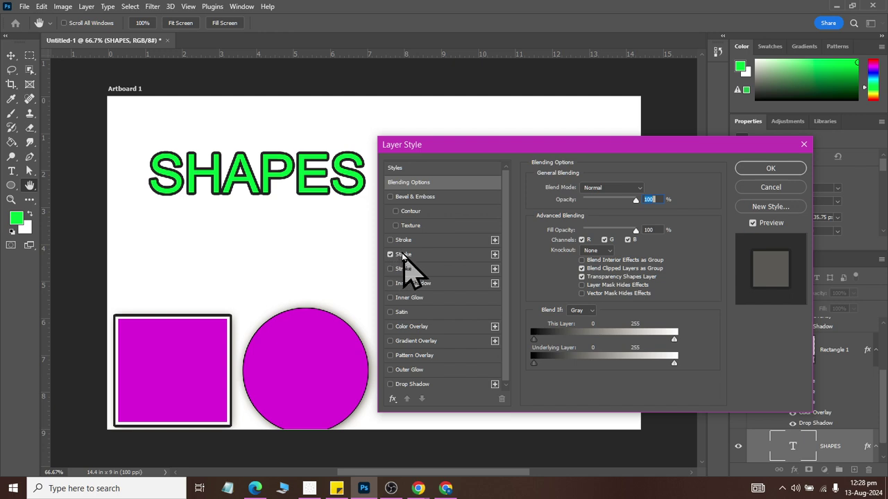
{"action": "left_click", "coordinate": [390, 255]}
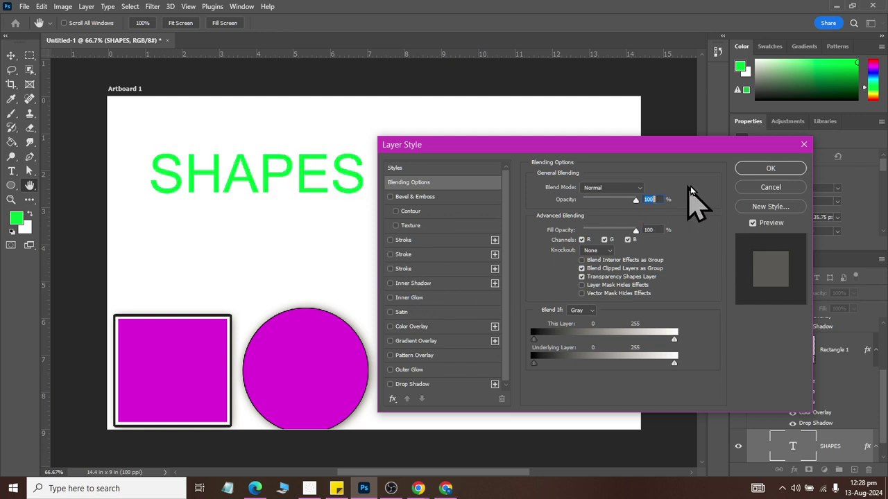
{"action": "left_click", "coordinate": [769, 188]}
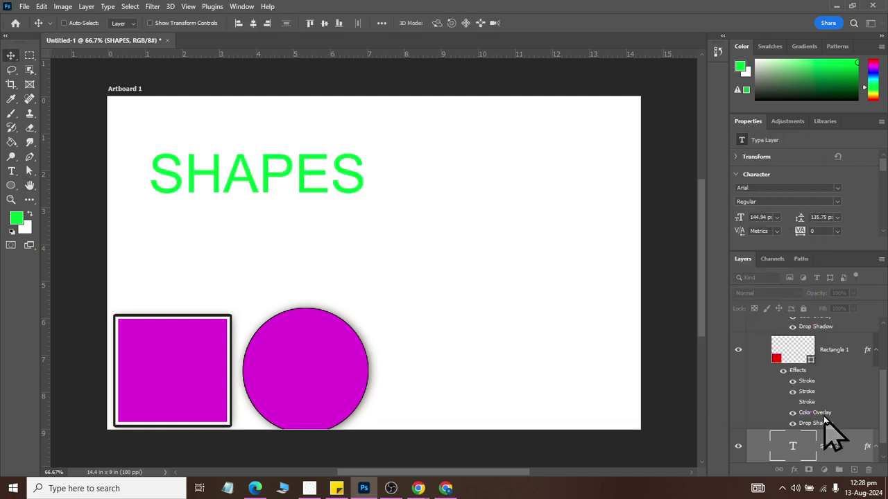
{"action": "left_click", "coordinate": [801, 474]}
{"action": "key", "text": "Escape"}
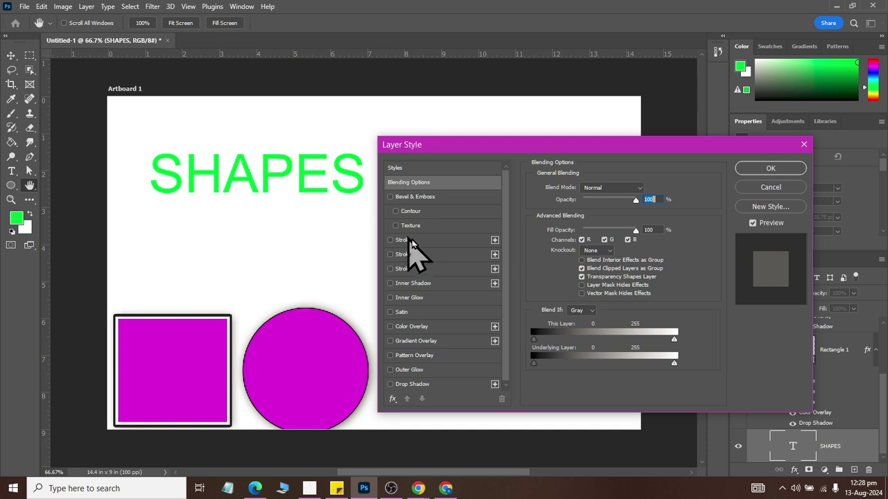
Give the SHAPES text a near-black #0d0d0d outside stroke, fine-tune its size, and apply.
{"action": "left_click", "coordinate": [391, 240]}
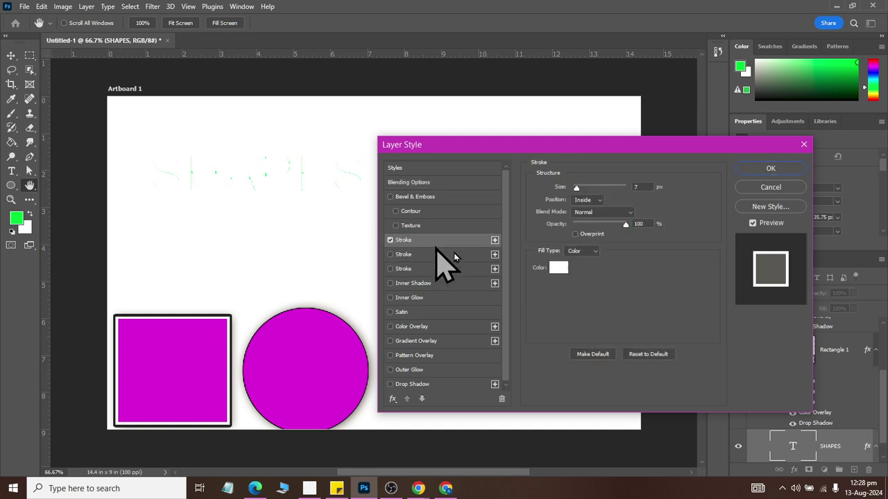
{"action": "left_click_drag", "start_coordinate": [513, 145], "coordinate": [575, 172]}
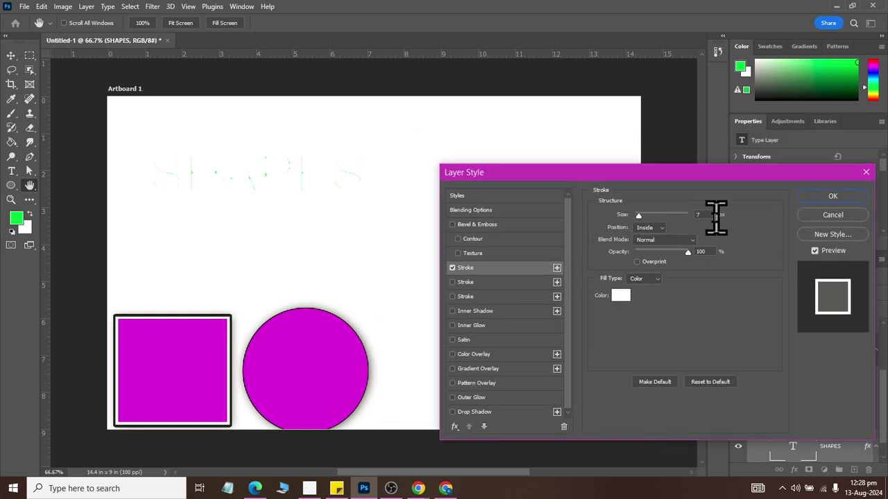
{"action": "double_click", "coordinate": [714, 215]}
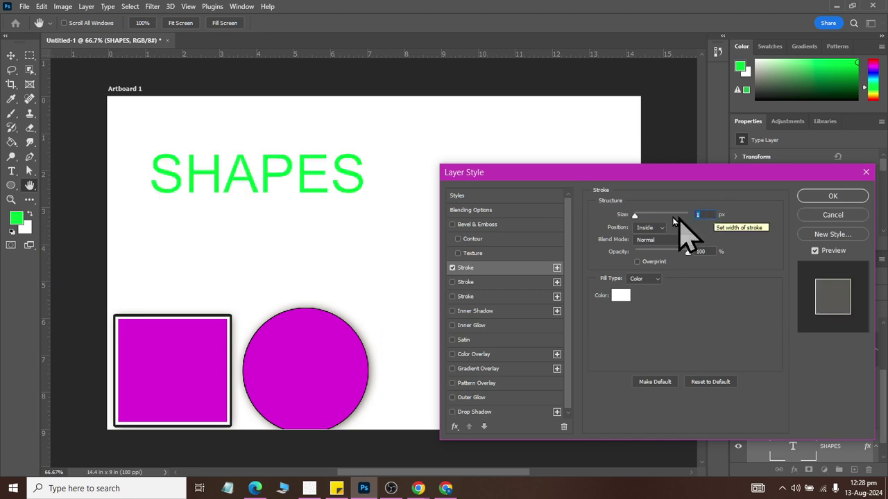
{"action": "left_click", "coordinate": [649, 228]}
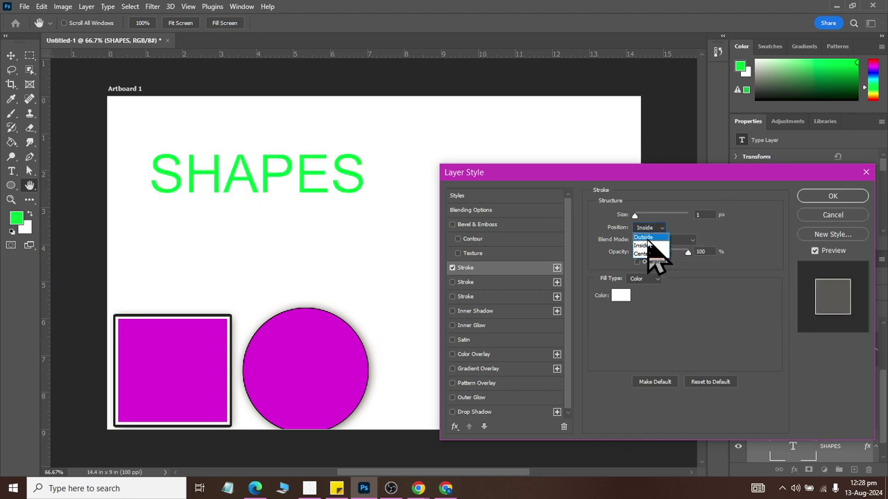
{"action": "left_click", "coordinate": [645, 237]}
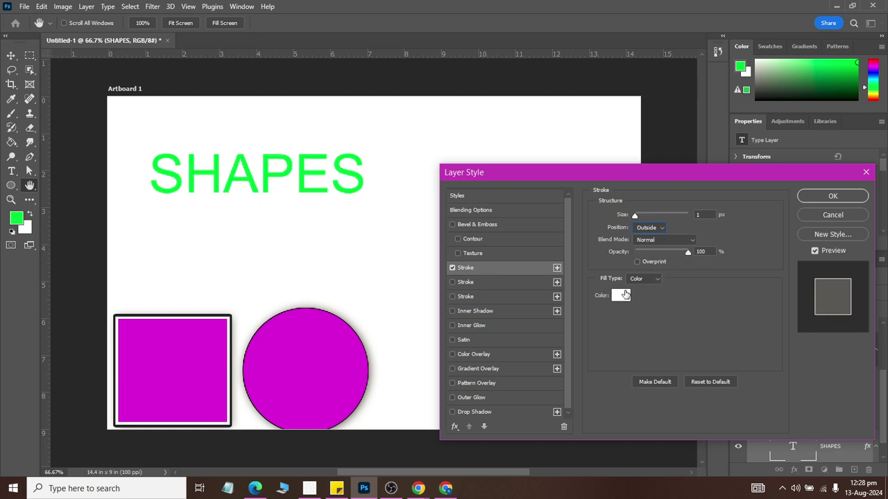
{"action": "left_click", "coordinate": [622, 295]}
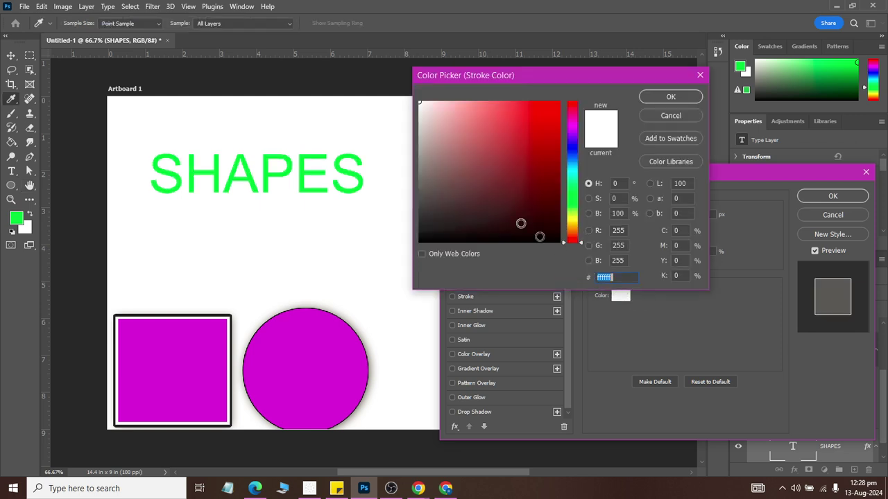
{"action": "left_click", "coordinate": [648, 96]}
{"action": "double_click", "coordinate": [701, 215]}
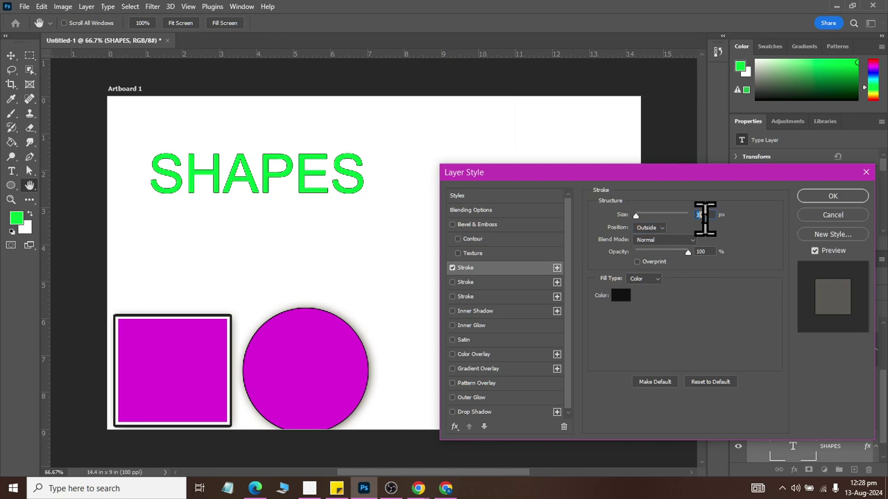
{"action": "key", "text": "Up"}
{"action": "key", "text": "Up"}
{"action": "key", "text": "Down"}
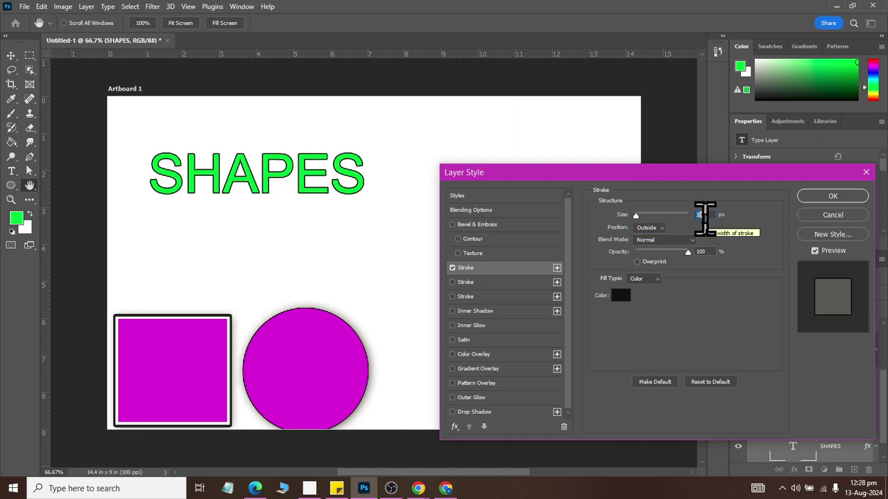
{"action": "left_click", "coordinate": [829, 199]}
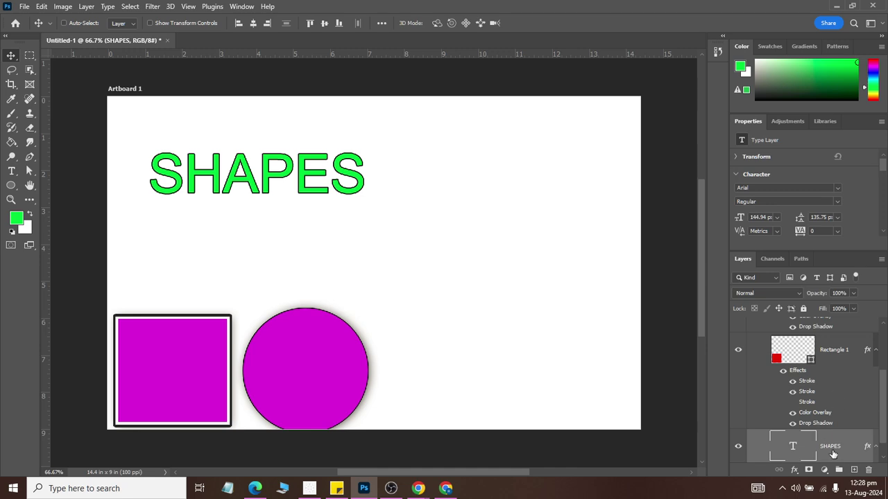
Duplicate the SHAPES title and place the copy just below the original.
{"action": "key", "text": "ctrl+j"}
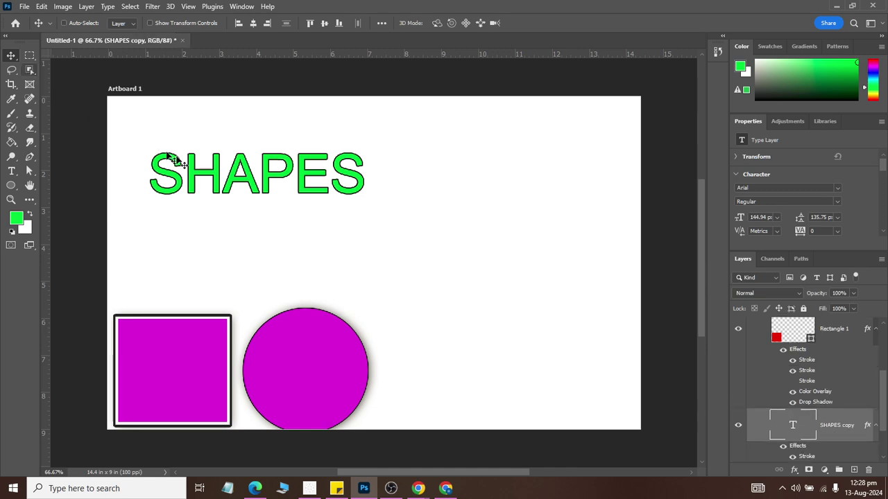
{"action": "mouse_move", "coordinate": [174, 158]}
{"action": "left_mouse_down"}
{"action": "mouse_move", "coordinate": [375, 205]}
{"action": "mouse_move", "coordinate": [224, 236]}
{"action": "left_mouse_up"}
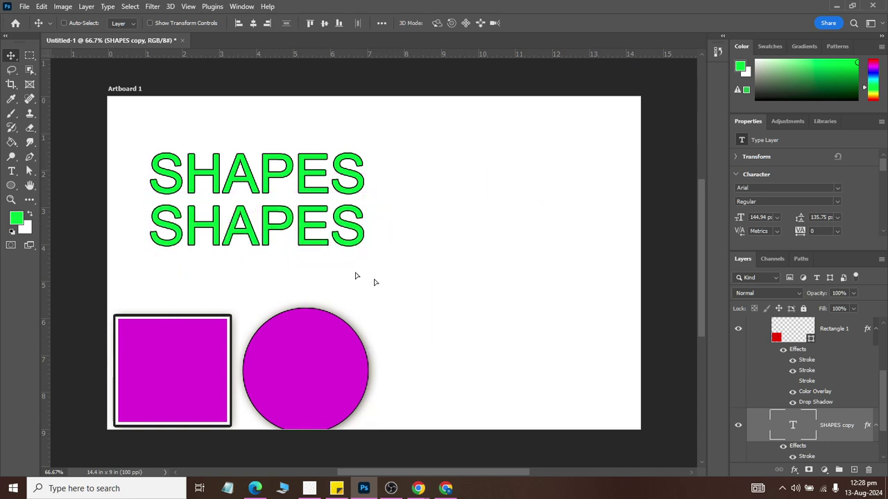
{"action": "left_click", "coordinate": [795, 471]}
{"action": "key", "text": "Escape"}
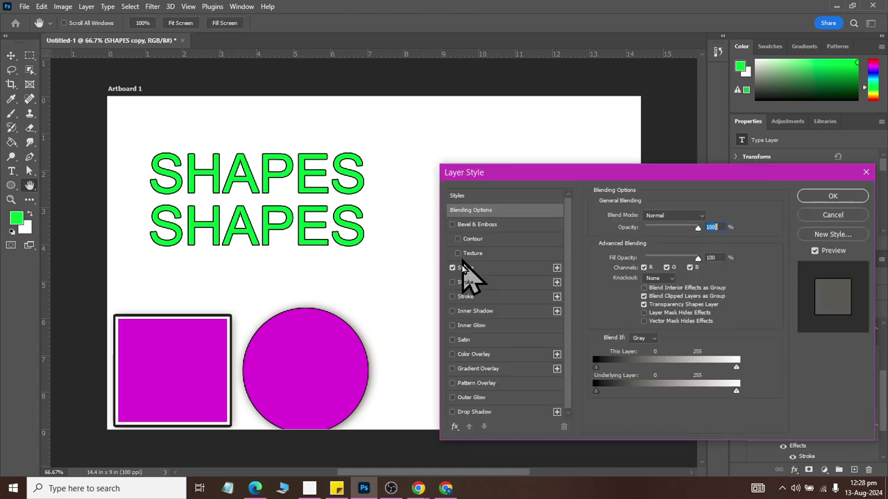
Give the SHAPES copy an outside stroke filled with the pink-to-purple gradient preset.
{"action": "left_click", "coordinate": [506, 269]}
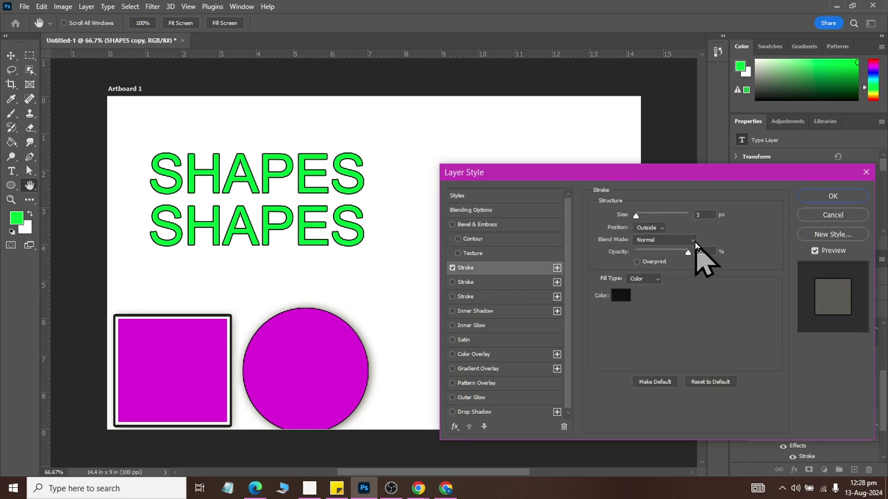
{"action": "left_click", "coordinate": [659, 279]}
{"action": "left_click", "coordinate": [648, 293]}
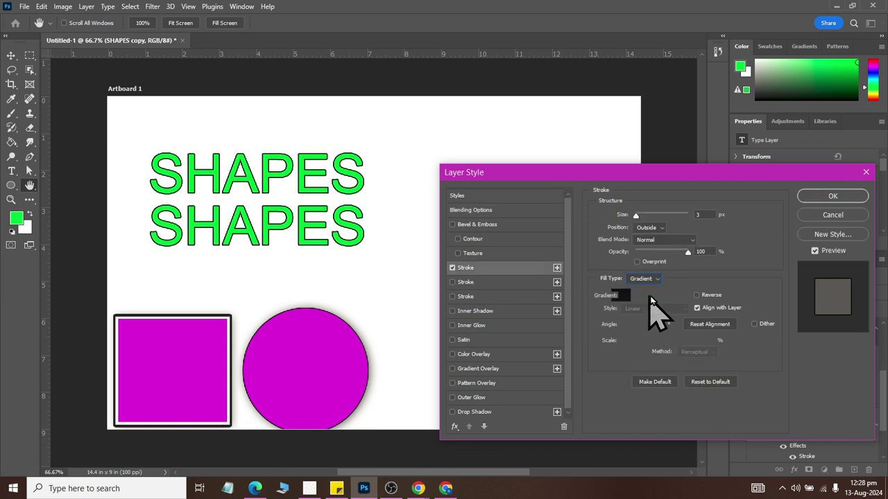
{"action": "left_click", "coordinate": [682, 297]}
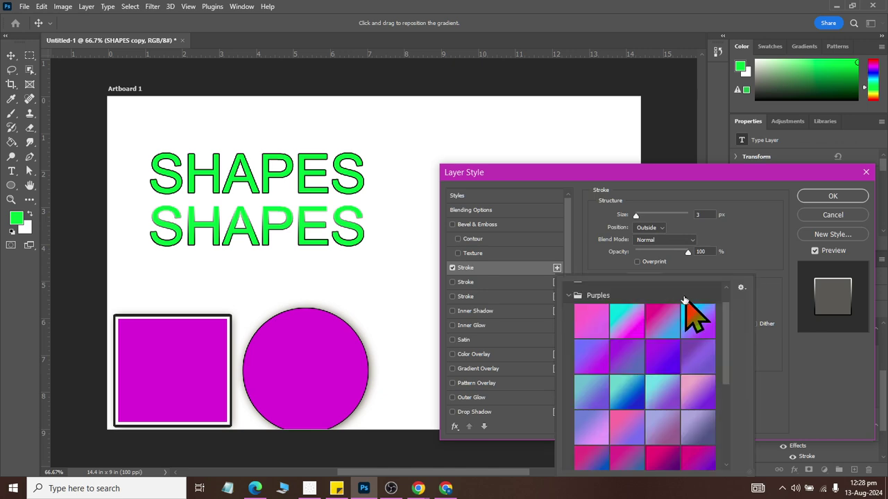
{"action": "left_click", "coordinate": [626, 434]}
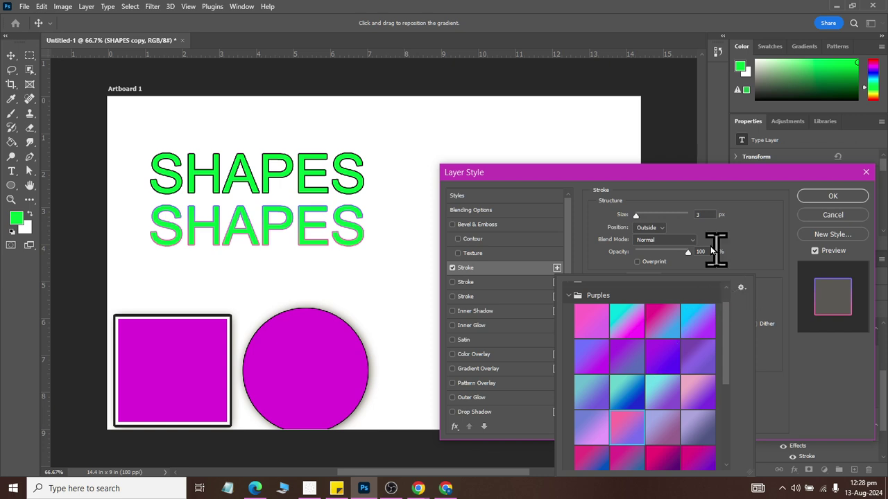
{"action": "left_click", "coordinate": [701, 214]}
{"action": "key", "text": "Up"}
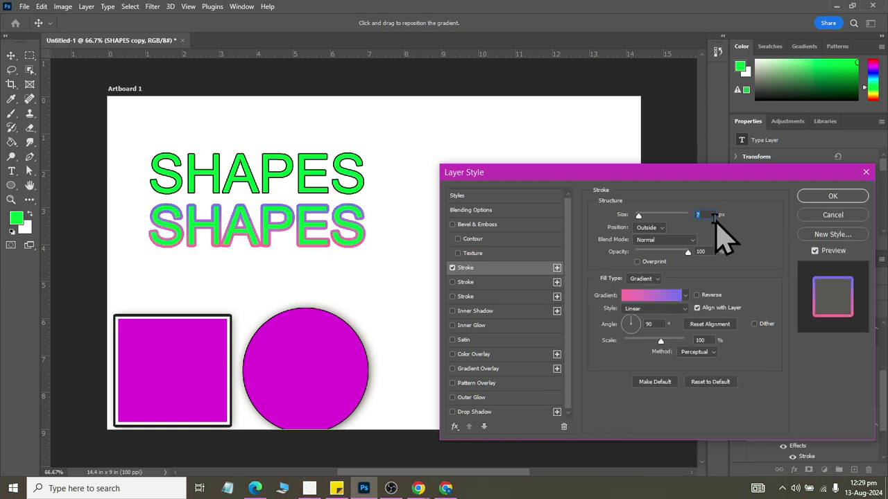
{"action": "key", "text": "Down"}
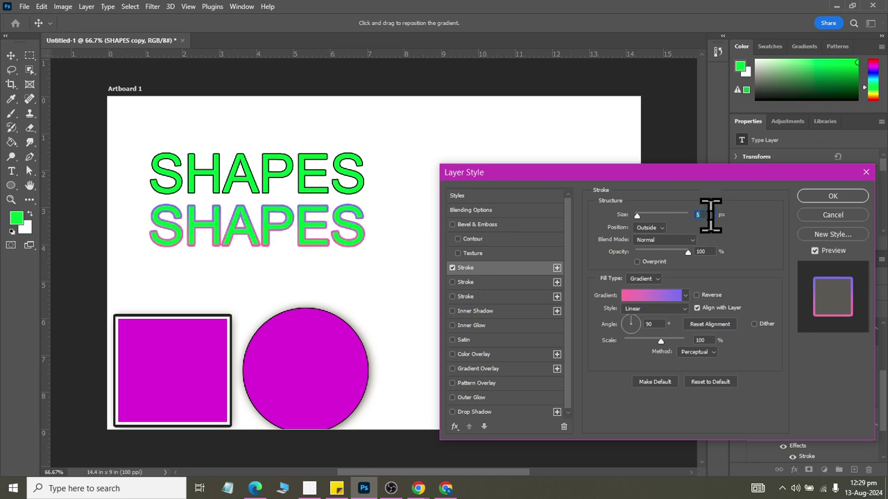
{"action": "left_click", "coordinate": [831, 197]}
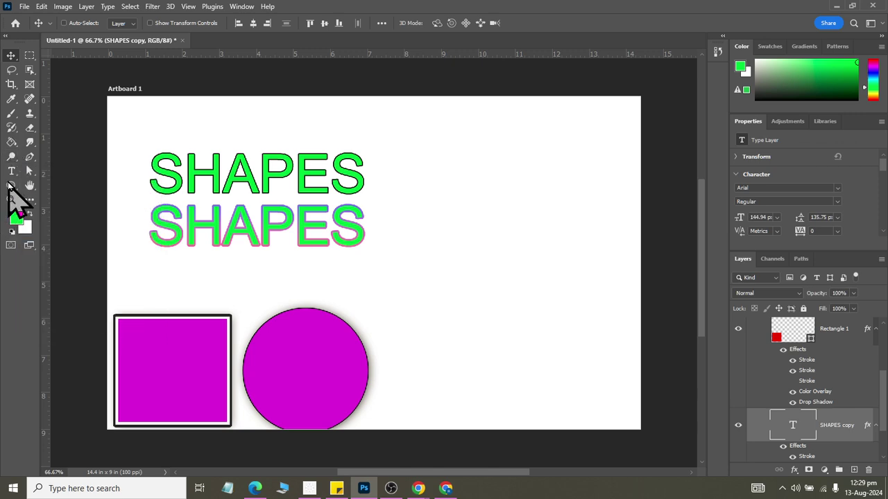
Add a green STROKES text line below the titles in Eras Bold ITC.
{"action": "left_click", "coordinate": [11, 171]}
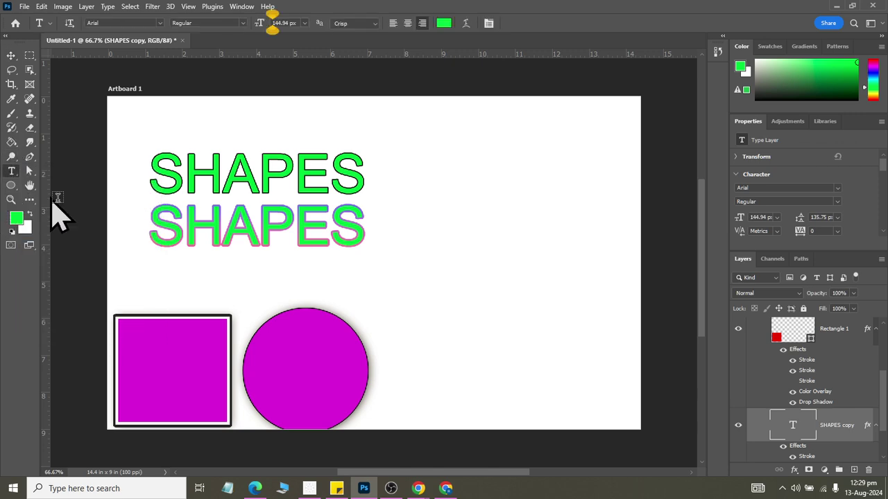
{"action": "left_click", "coordinate": [409, 279]}
{"action": "type", "text": "STROKES"}
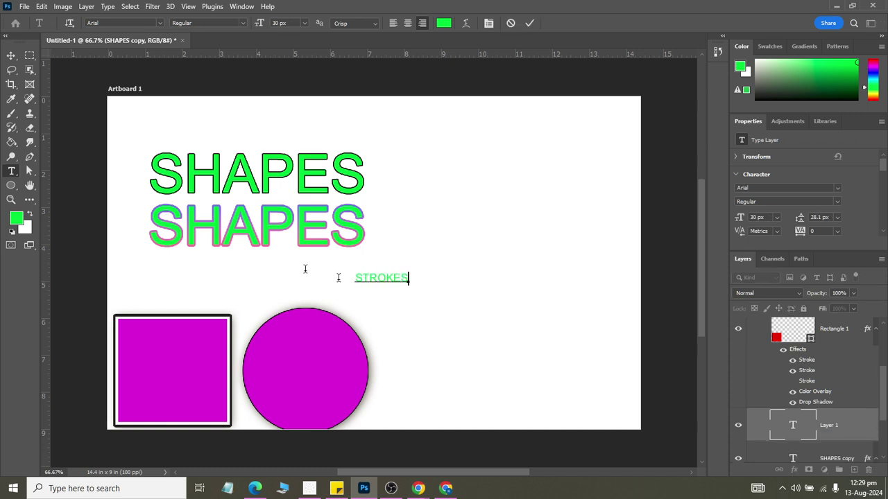
{"action": "key", "text": "ctrl+a"}
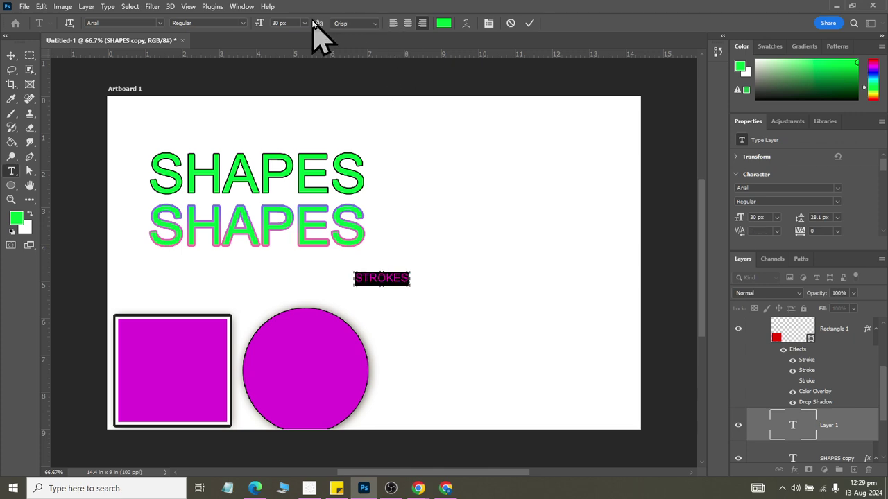
{"action": "left_click", "coordinate": [159, 23]}
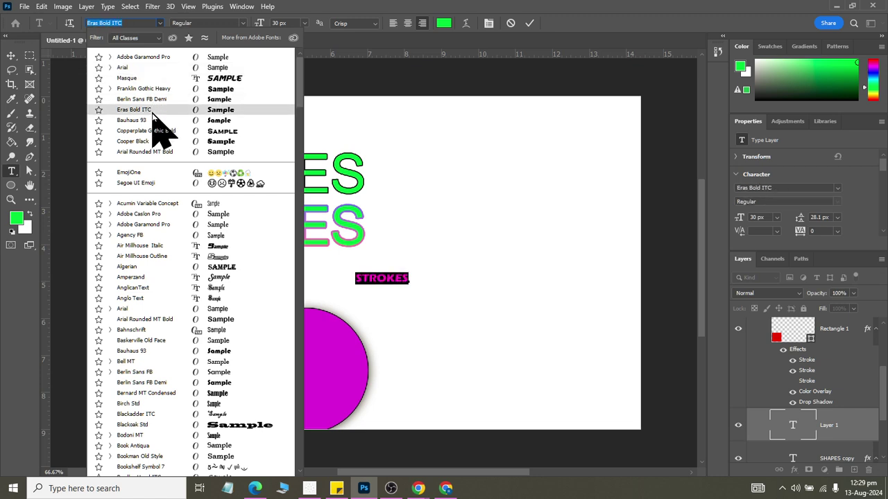
{"action": "left_click", "coordinate": [151, 111]}
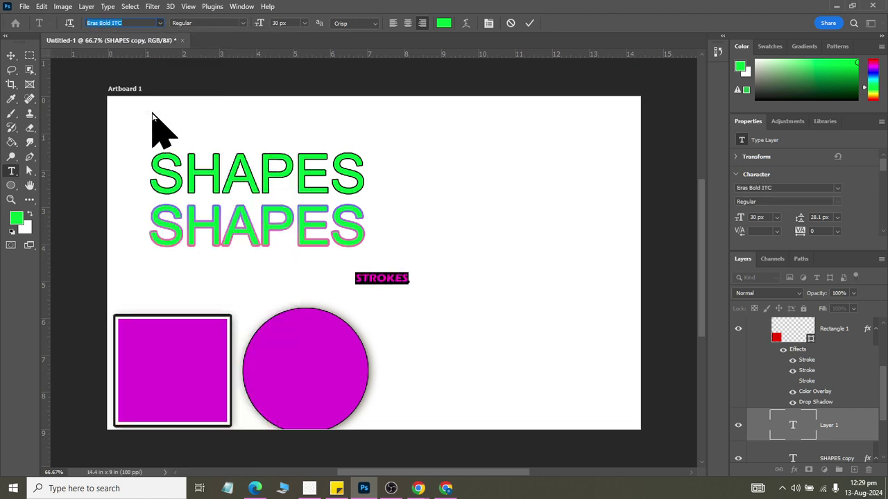
{"action": "left_click", "coordinate": [11, 57]}
Scale STROKES up to about 522% and move it right of centre.
{"action": "key", "text": "ctrl+t"}
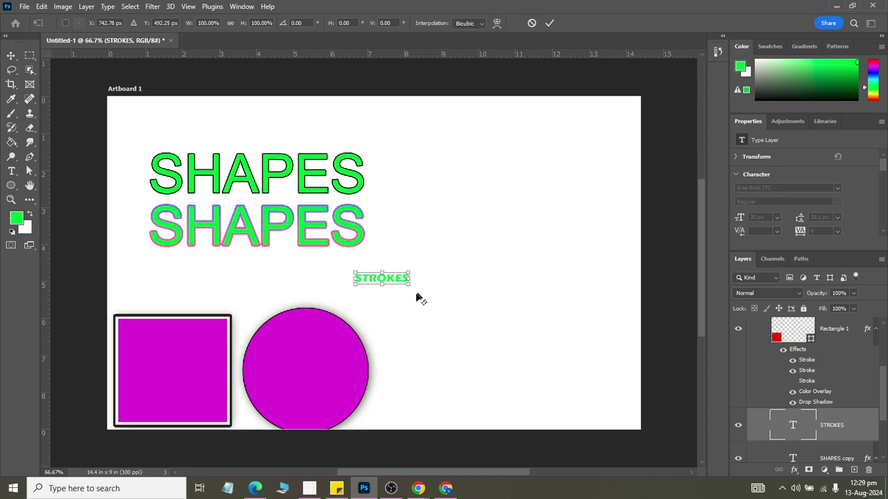
{"action": "left_click_drag", "start_coordinate": [406, 284], "coordinate": [506, 354]}
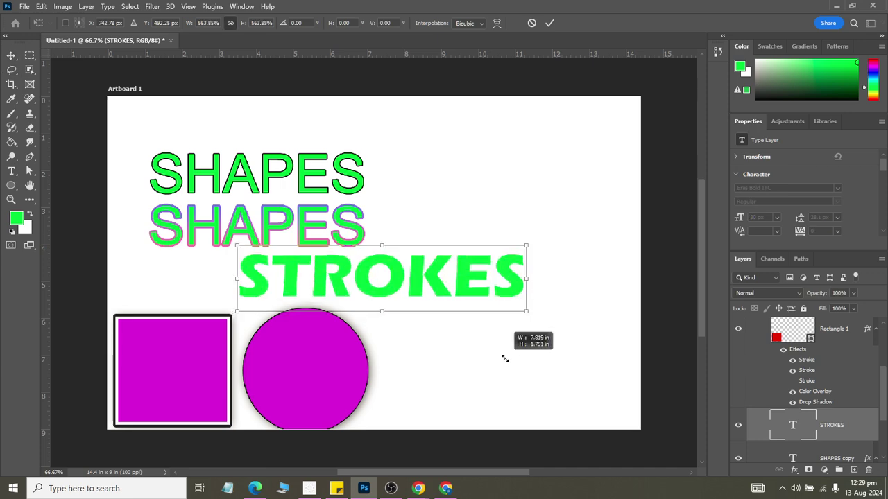
{"action": "left_click_drag", "start_coordinate": [421, 301], "coordinate": [505, 308]}
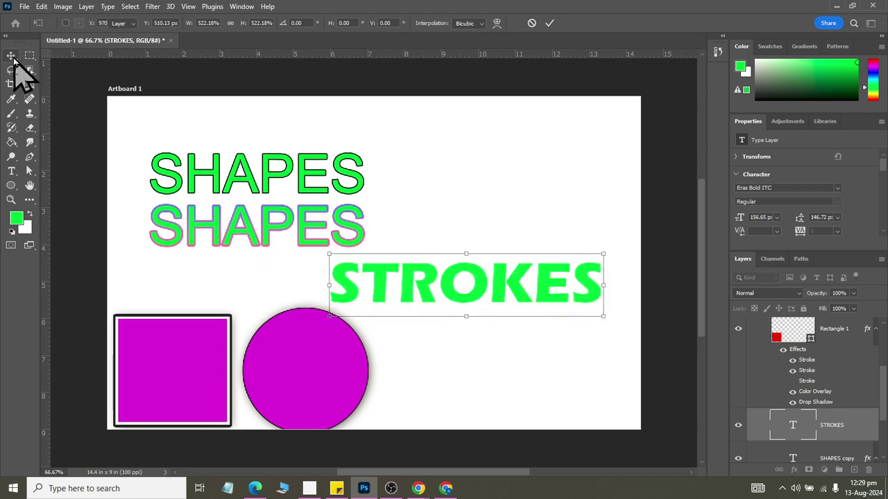
{"action": "key", "text": "Return"}
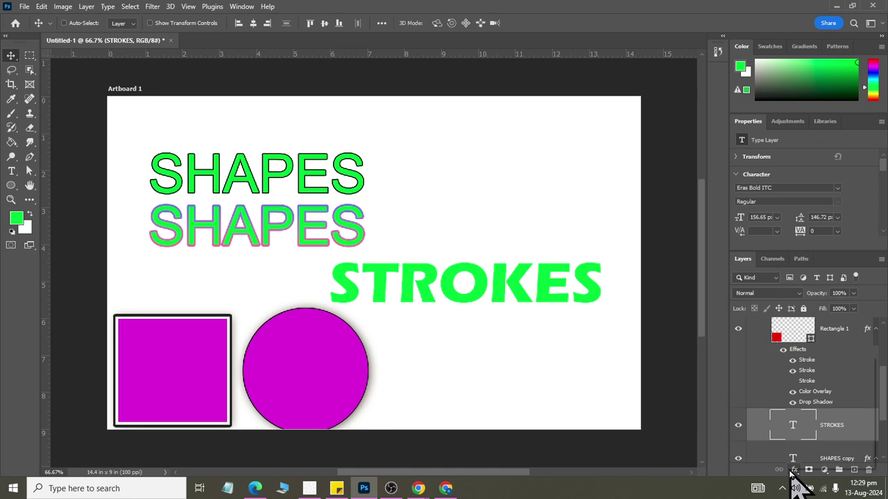
Give STROKES a solid dark green outside stroke.
{"action": "left_click", "coordinate": [794, 472]}
{"action": "key", "text": "Escape"}
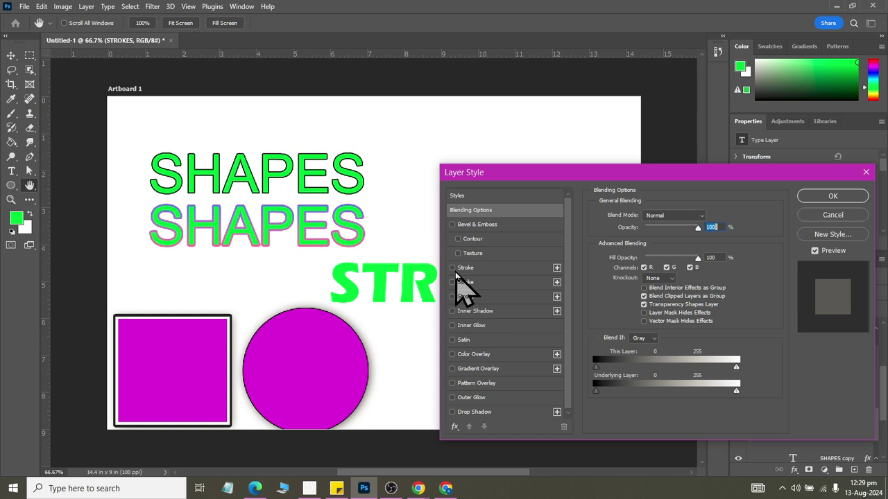
{"action": "left_click", "coordinate": [454, 268]}
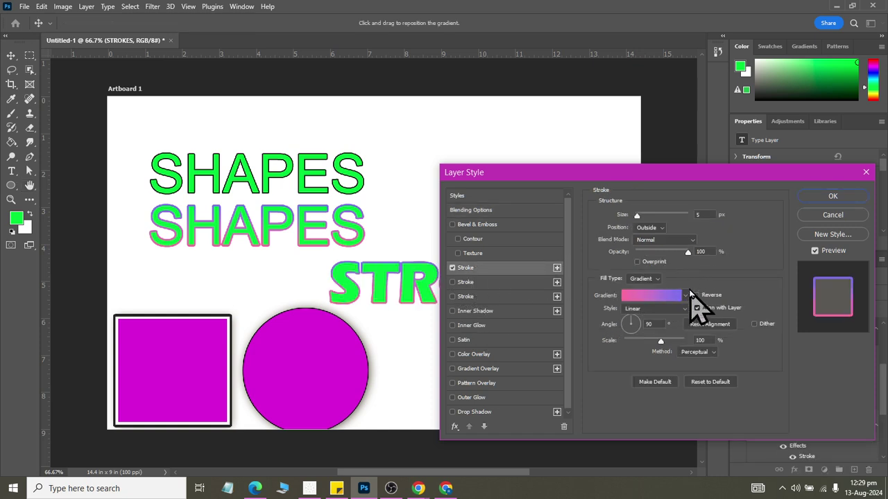
{"action": "left_click", "coordinate": [657, 229]}
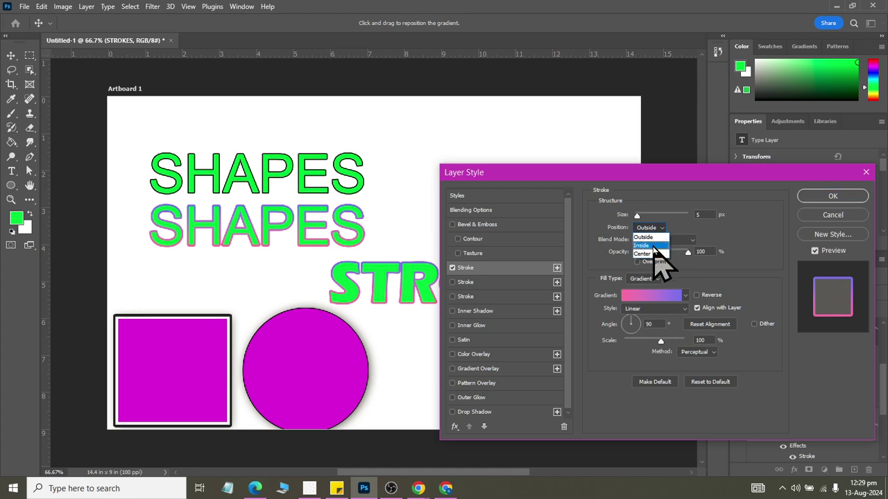
{"action": "left_click", "coordinate": [654, 239]}
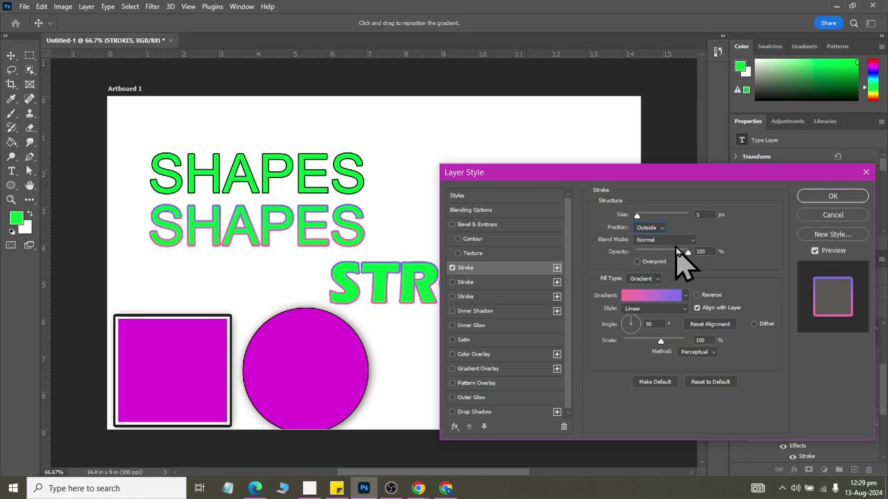
{"action": "left_click", "coordinate": [644, 287]}
{"action": "left_click", "coordinate": [622, 296]}
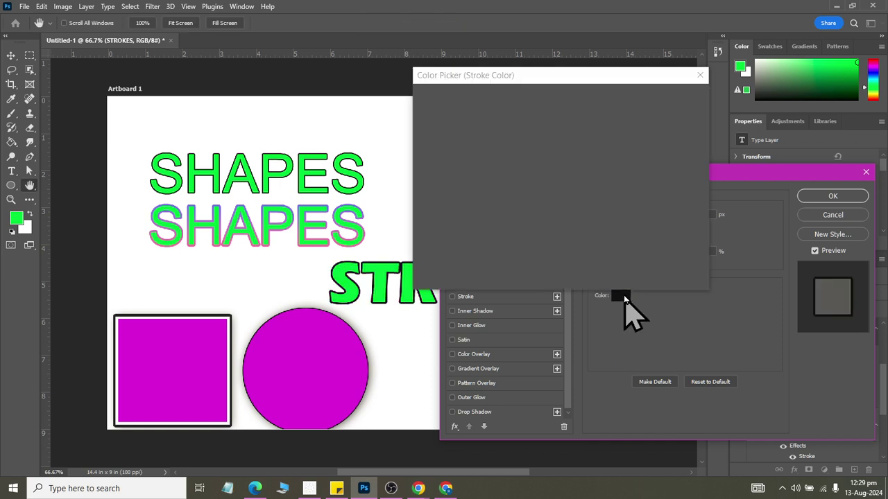
{"action": "left_click", "coordinate": [384, 276]}
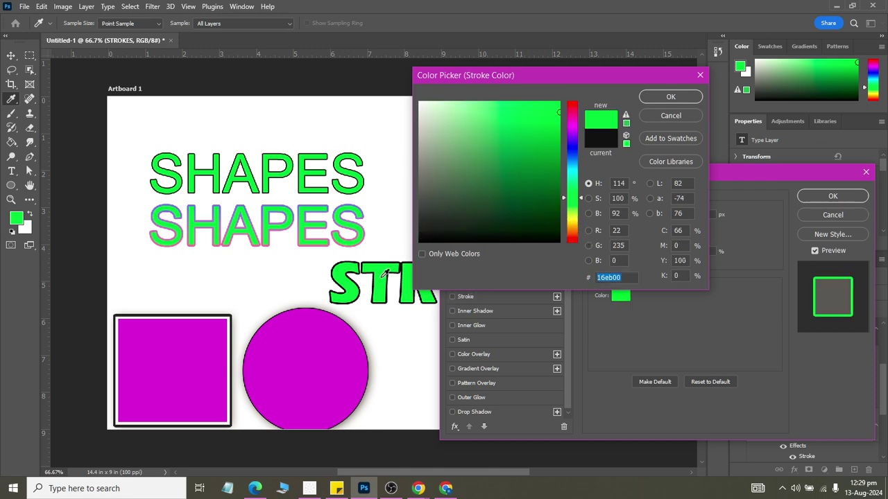
{"action": "left_click", "coordinate": [554, 211]}
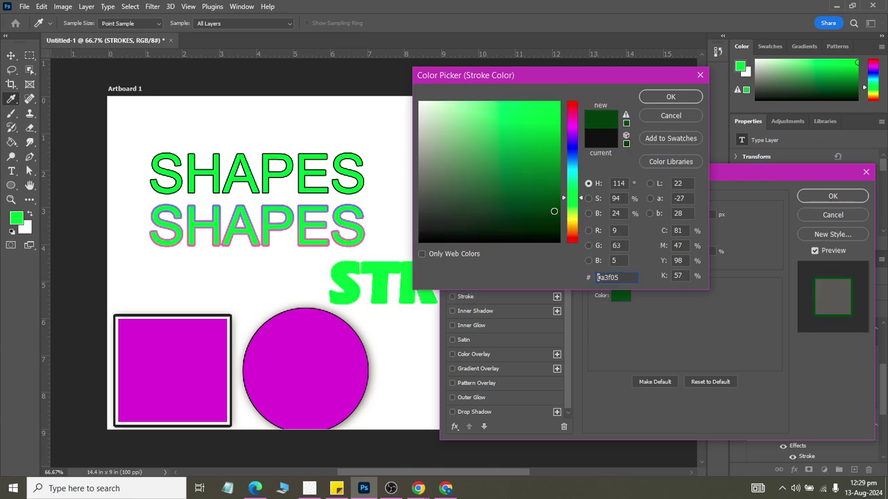
{"action": "left_click", "coordinate": [658, 97]}
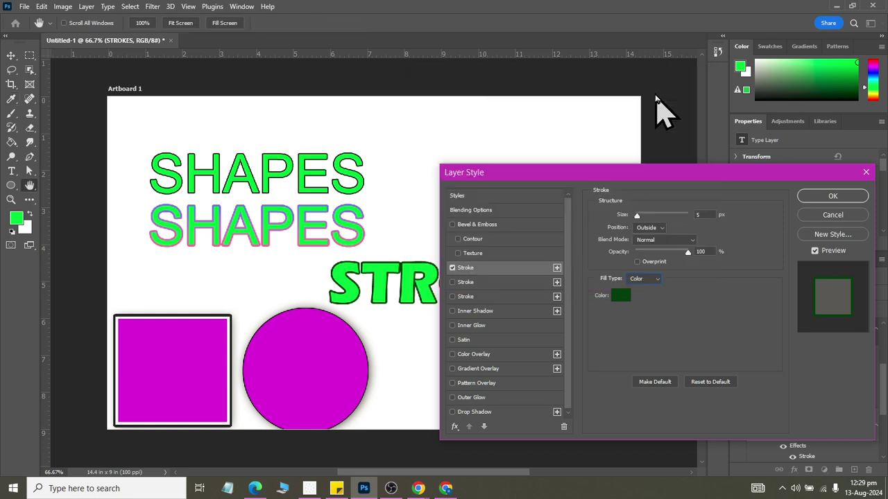
Add a second outside stroke with a cyan-to-purple gradient at 24 px and apply.
{"action": "left_click", "coordinate": [468, 282]}
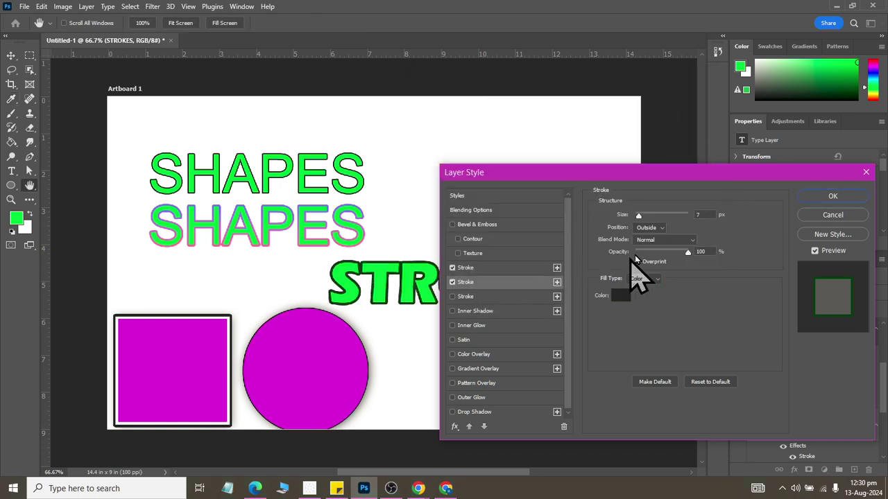
{"action": "left_click", "coordinate": [652, 227]}
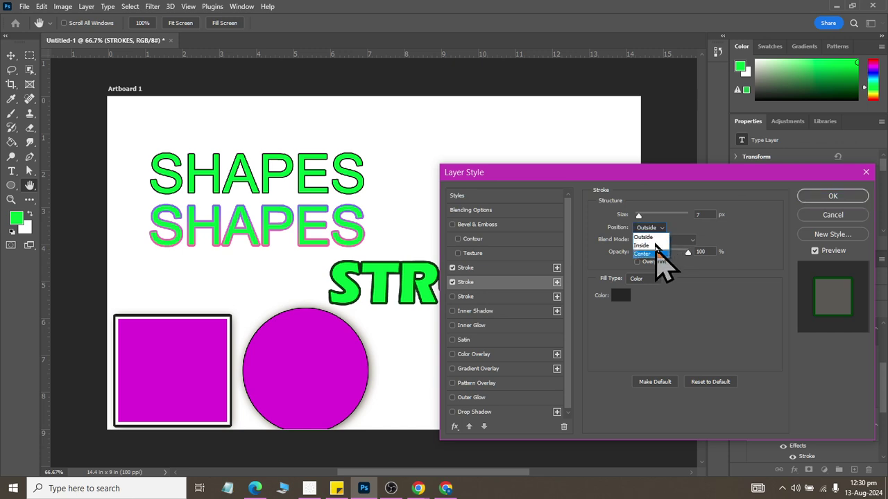
{"action": "left_click", "coordinate": [663, 253]}
{"action": "left_click", "coordinate": [659, 278]}
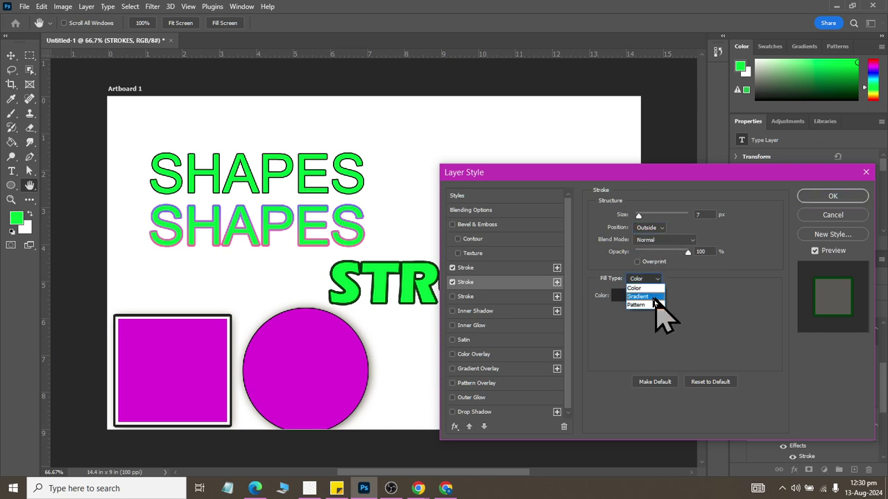
{"action": "left_click", "coordinate": [653, 296]}
{"action": "left_click", "coordinate": [685, 296]}
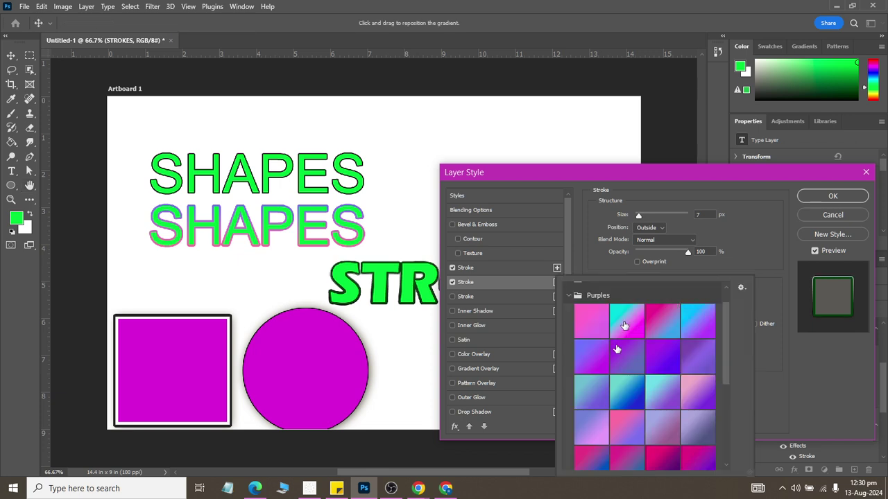
{"action": "scroll", "coordinate": [624, 374], "scroll_direction": "down", "scroll_amount": 2}
{"action": "scroll", "coordinate": [645, 409], "scroll_direction": "down", "scroll_amount": 2}
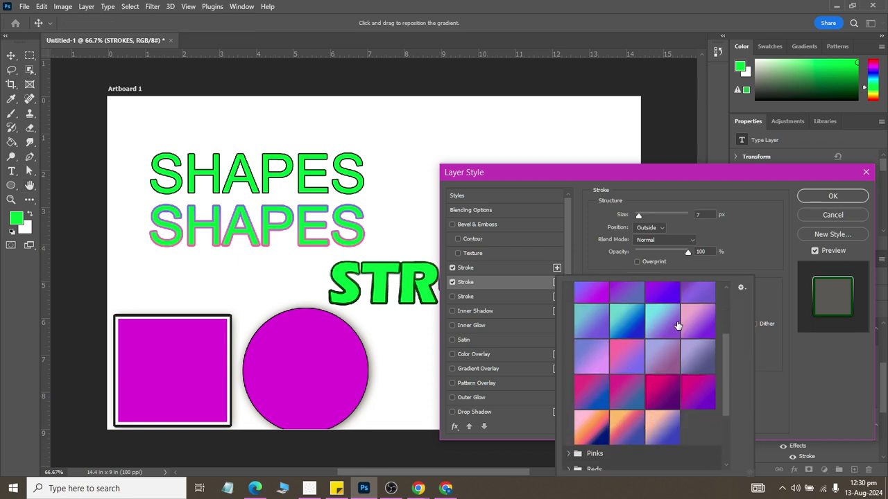
{"action": "left_click", "coordinate": [664, 338]}
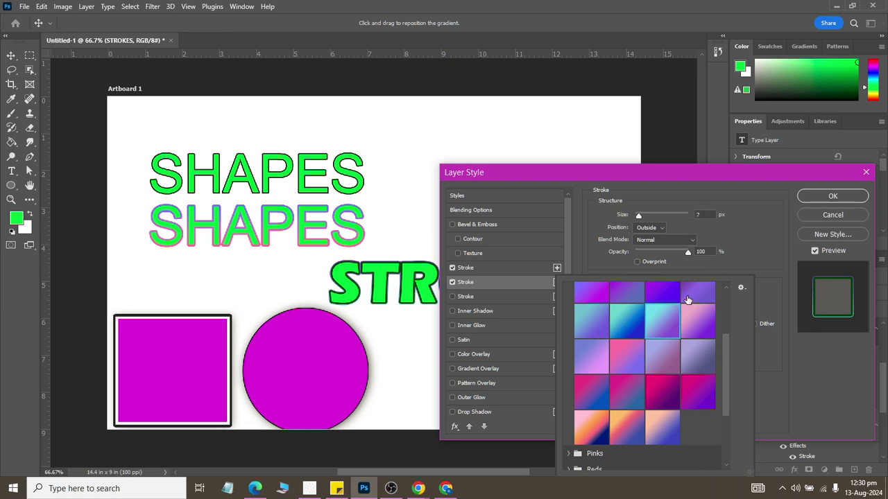
{"action": "left_click", "coordinate": [674, 200]}
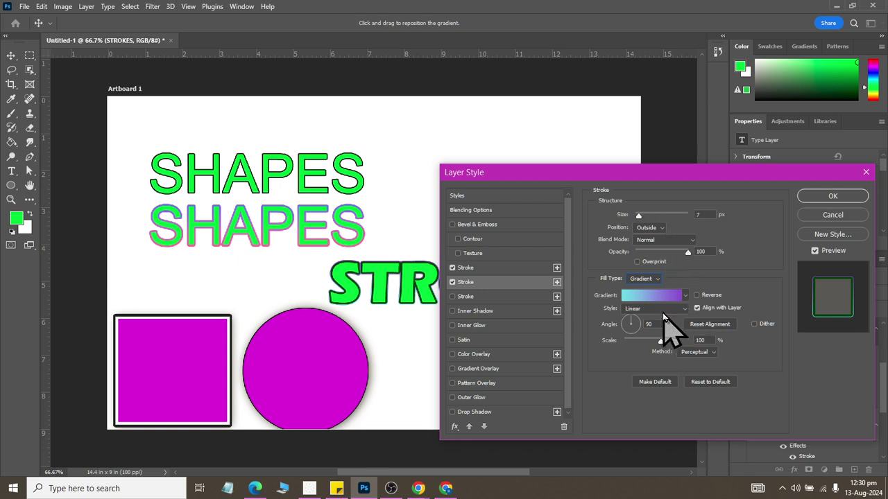
{"action": "left_click_drag", "start_coordinate": [639, 216], "coordinate": [643, 216]}
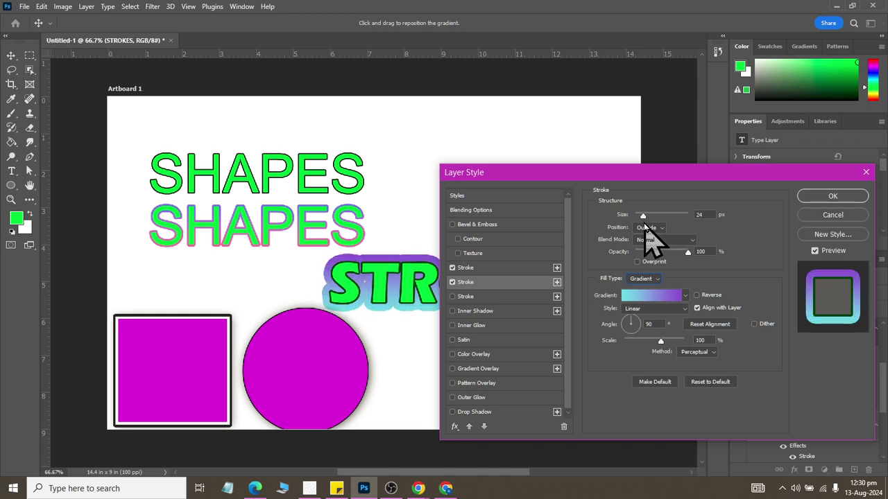
{"action": "left_click_drag", "start_coordinate": [644, 217], "coordinate": [643, 218]}
{"action": "left_click", "coordinate": [832, 197]}
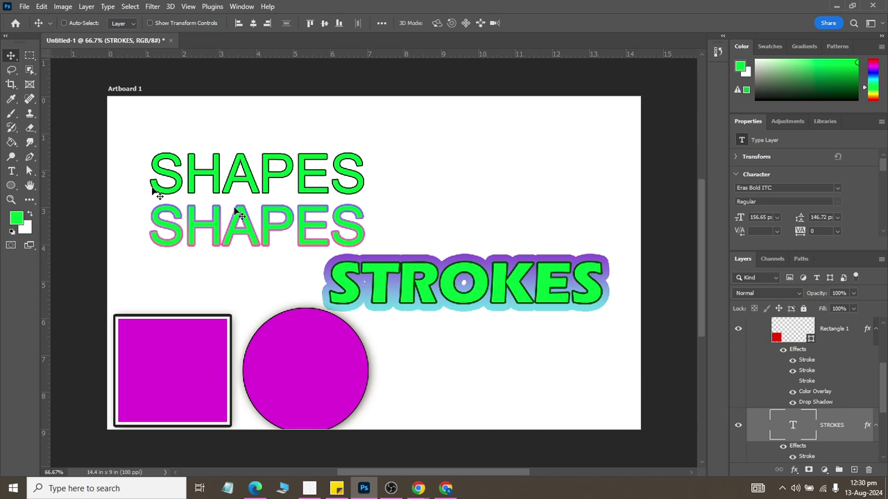
Type WHITE TRANSPARENT above SHAPES, scale it to about 423% and move it to the top.
{"action": "left_click", "coordinate": [11, 171]}
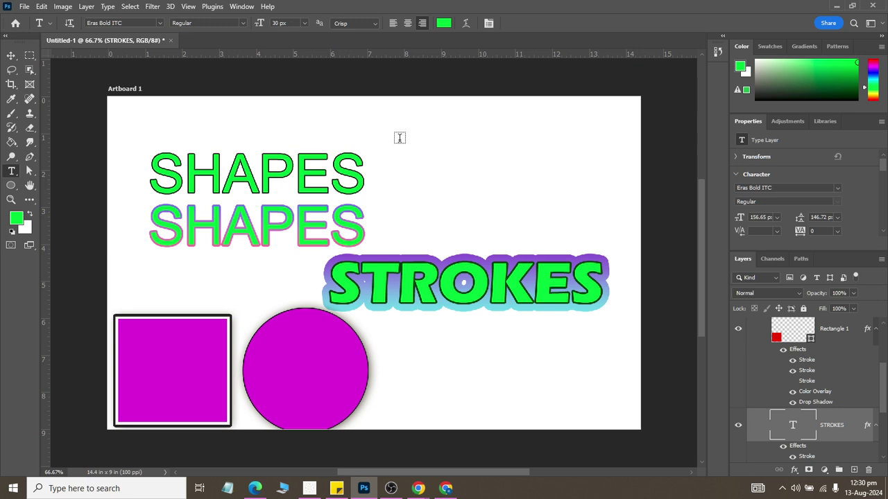
{"action": "left_click", "coordinate": [400, 138]}
{"action": "type", "text": "WHITE TRAN"}
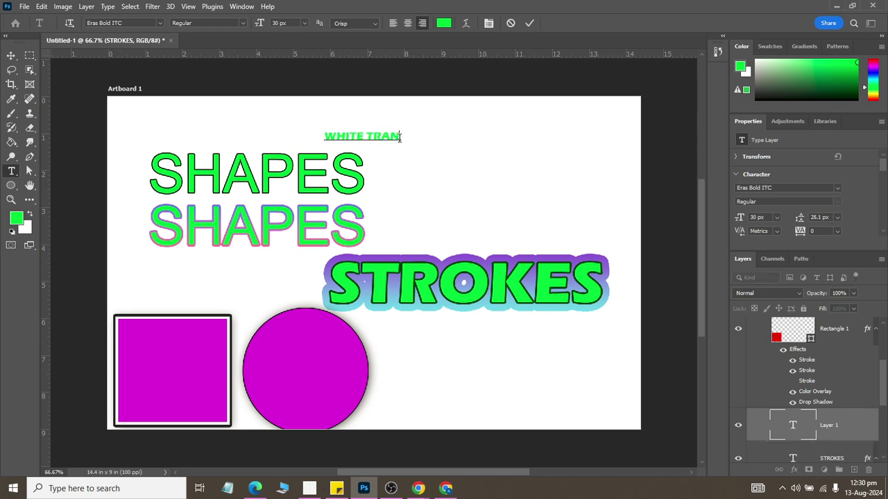
{"action": "type", "text": "SPARENT"}
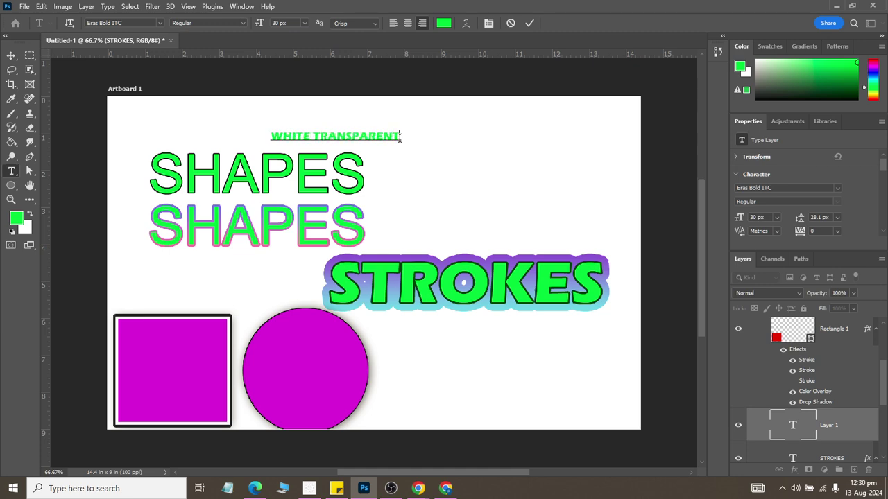
{"action": "mouse_move", "coordinate": [390, 139]}
{"action": "left_mouse_down"}
{"action": "mouse_move", "coordinate": [575, 167]}
{"action": "mouse_move", "coordinate": [714, 298]}
{"action": "left_mouse_up"}
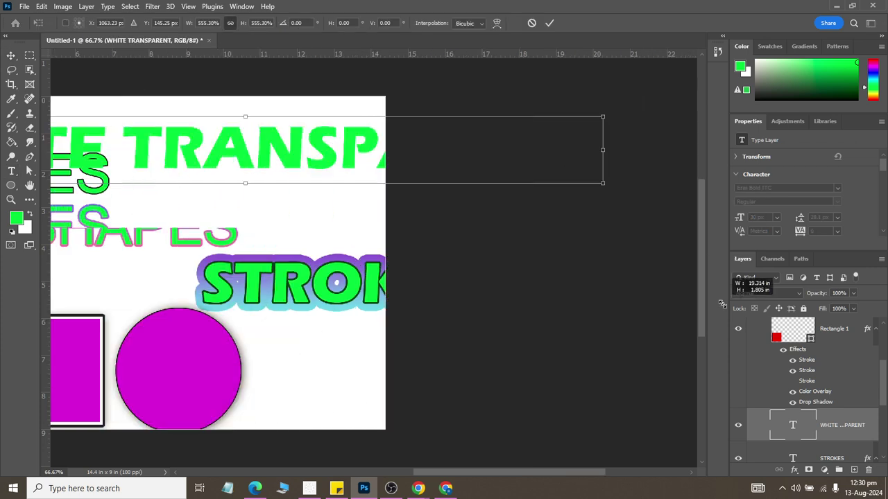
{"action": "left_click_drag", "start_coordinate": [715, 298], "coordinate": [517, 271]}
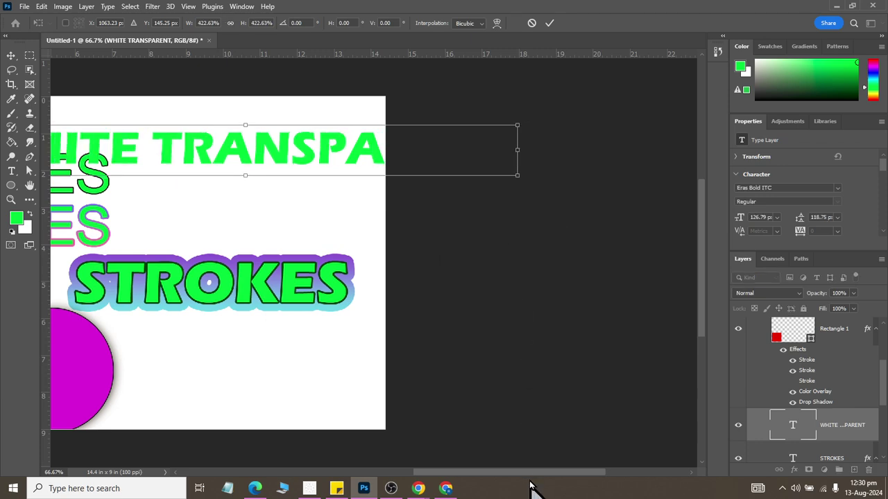
{"action": "left_click_drag", "start_coordinate": [522, 477], "coordinate": [421, 476]}
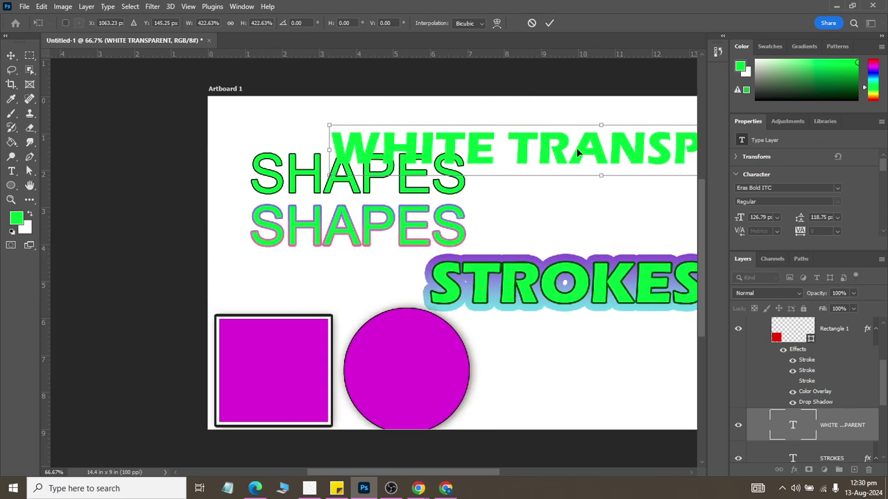
{"action": "left_click_drag", "start_coordinate": [572, 149], "coordinate": [481, 125]}
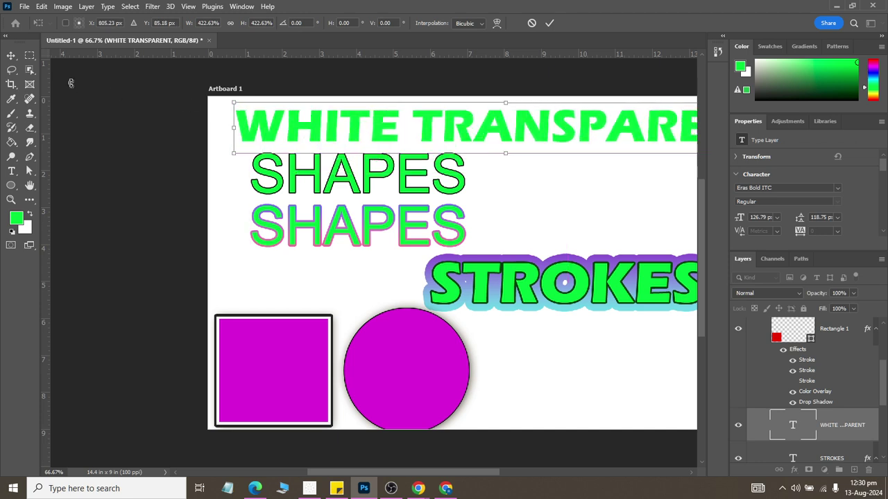
{"action": "key", "text": "Return"}
Give WHITE TRANSPARENT a white (ffffff) colour overlay and a dark green outline.
{"action": "left_click", "coordinate": [794, 470]}
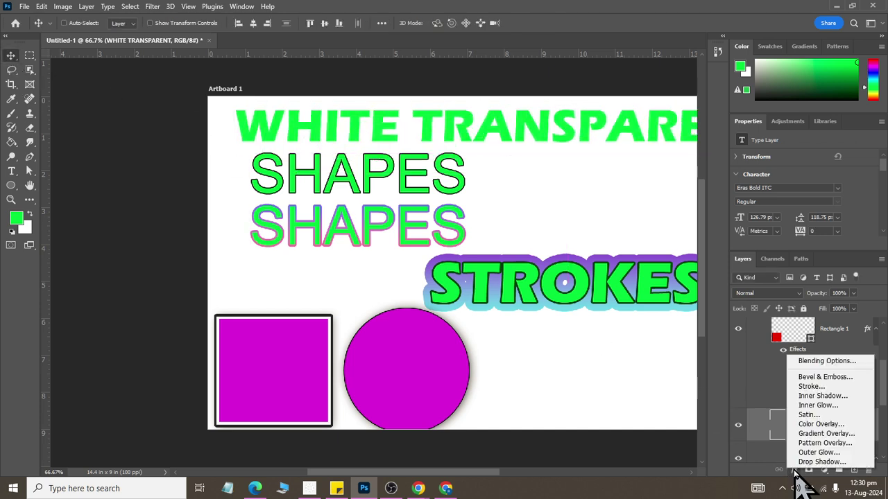
{"action": "key", "text": "Escape"}
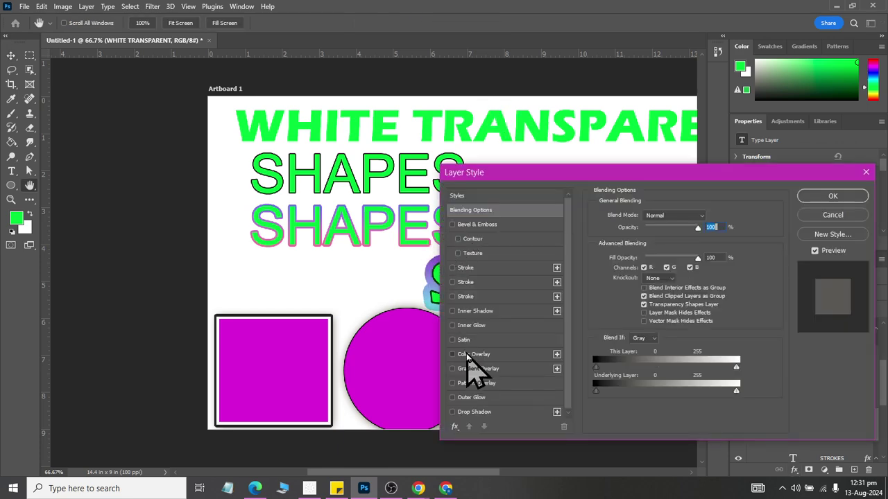
{"action": "left_click", "coordinate": [474, 355]}
{"action": "left_click", "coordinate": [708, 217]}
{"action": "type", "text": "ffffff"}
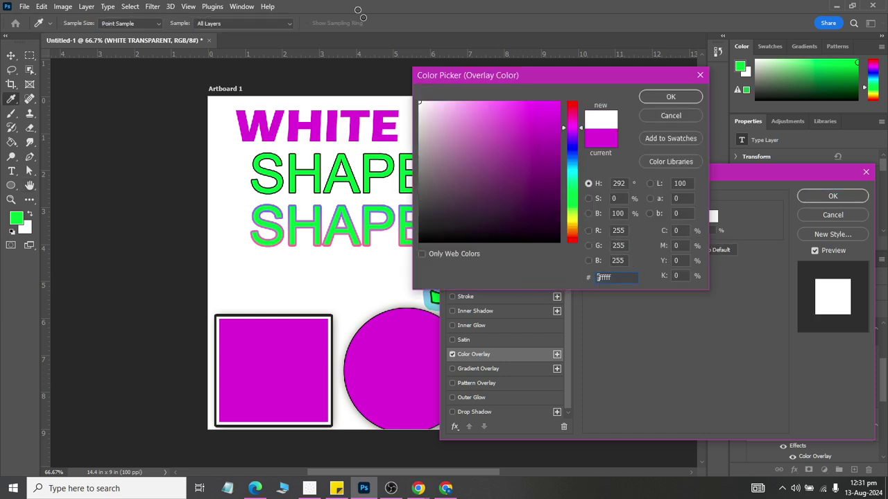
{"action": "left_click", "coordinate": [671, 96]}
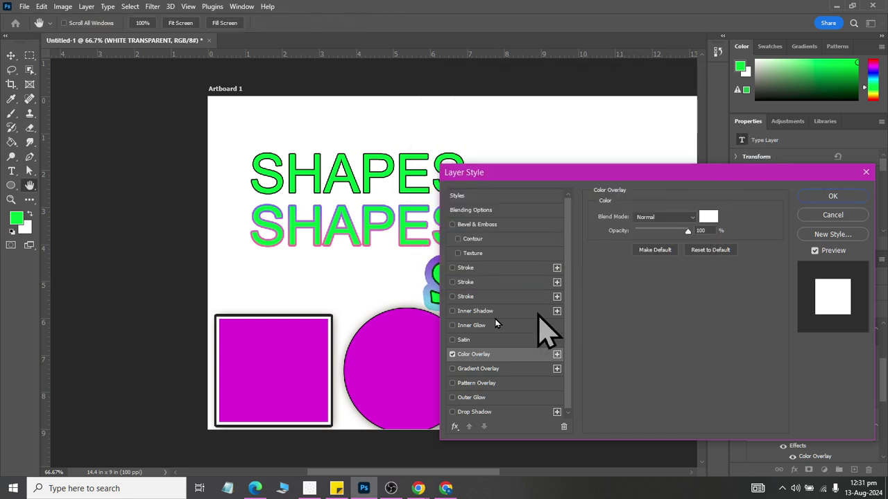
{"action": "left_click", "coordinate": [458, 269]}
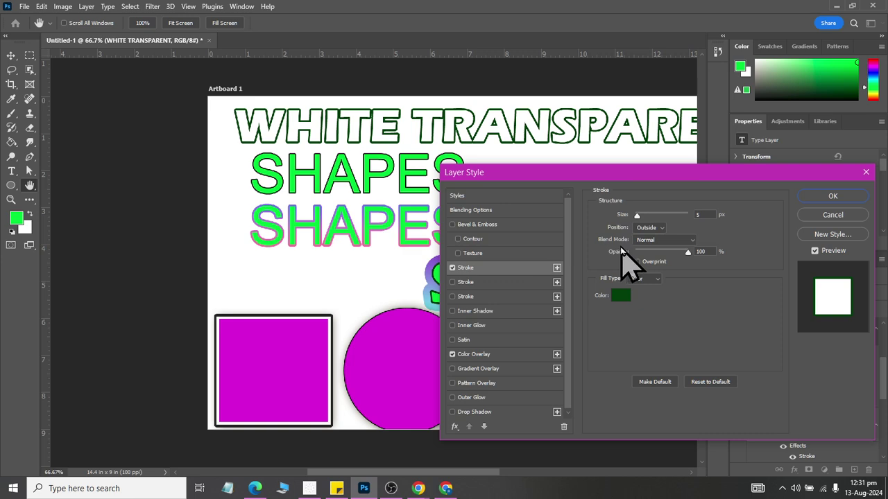
Add a drop shadow at 74% opacity and 18 px size, then apply the style.
{"action": "left_click", "coordinate": [479, 413]}
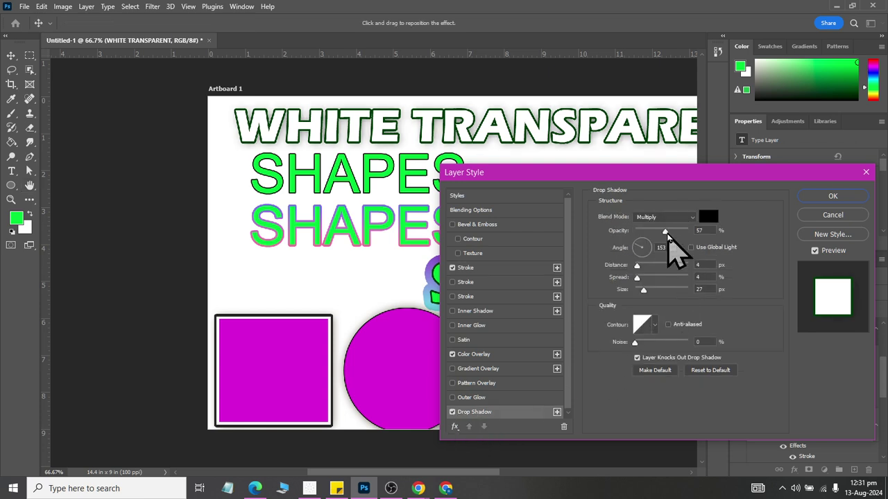
{"action": "left_click_drag", "start_coordinate": [666, 231], "coordinate": [674, 231]}
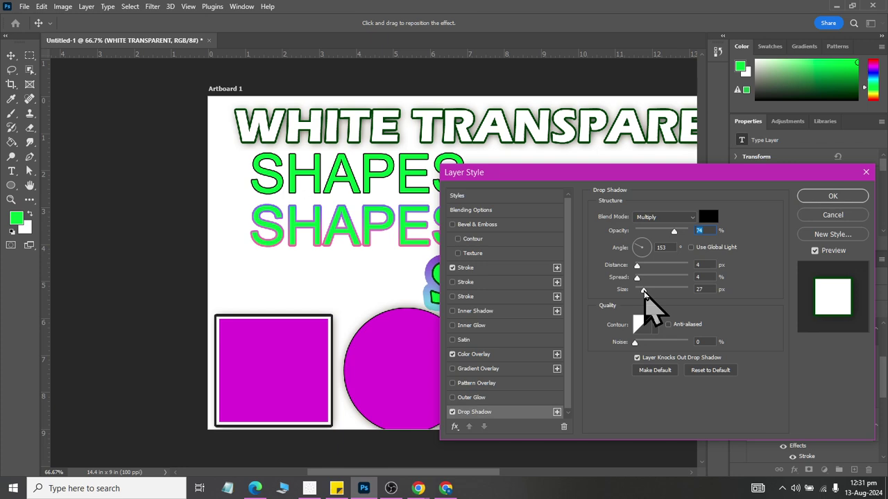
{"action": "left_click_drag", "start_coordinate": [644, 290], "coordinate": [639, 290]}
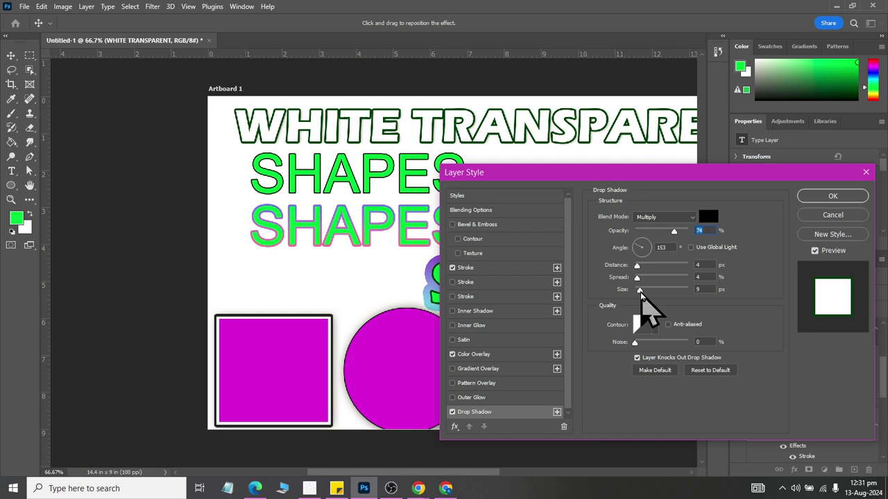
{"action": "left_click_drag", "start_coordinate": [639, 291], "coordinate": [643, 293]}
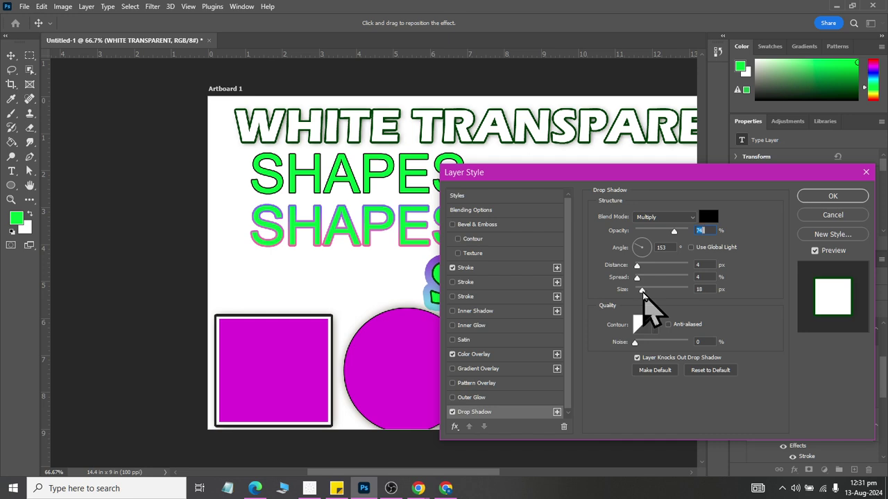
{"action": "left_click_drag", "start_coordinate": [569, 172], "coordinate": [329, 227]}
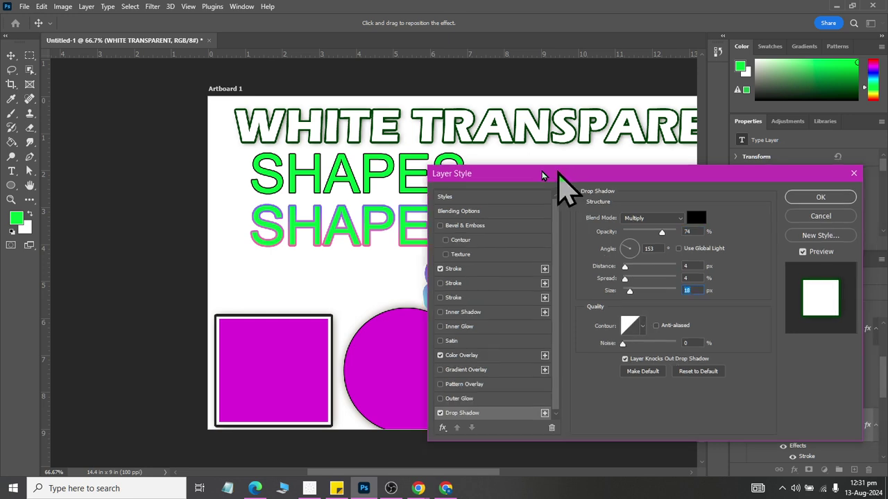
{"action": "left_click", "coordinate": [586, 251]}
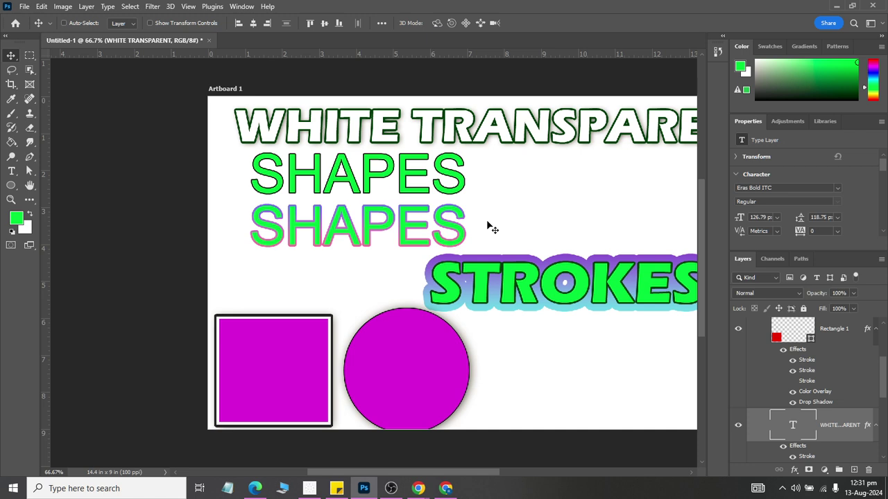
Hide both green SHAPES title layers.
{"action": "scroll", "coordinate": [492, 229], "scroll_direction": "down", "scroll_amount": 2}
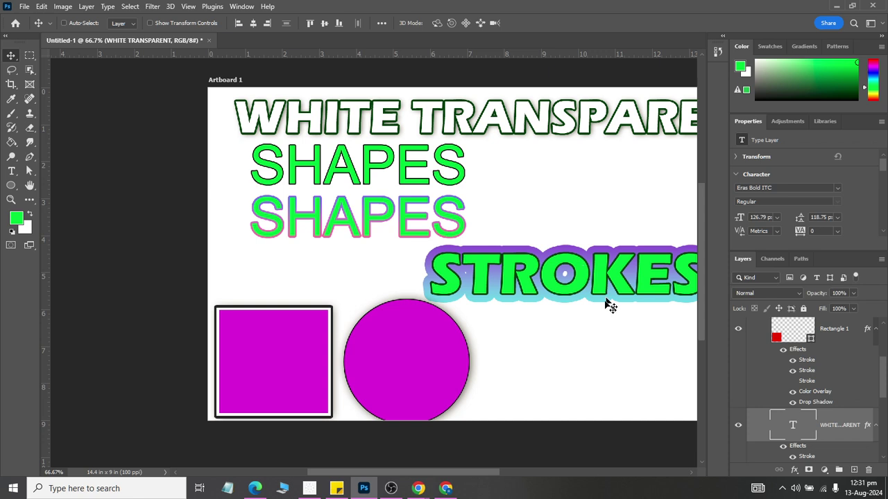
{"action": "scroll", "coordinate": [609, 305], "scroll_direction": "down", "scroll_amount": 2}
{"action": "scroll", "coordinate": [597, 319], "scroll_direction": "down", "scroll_amount": 1}
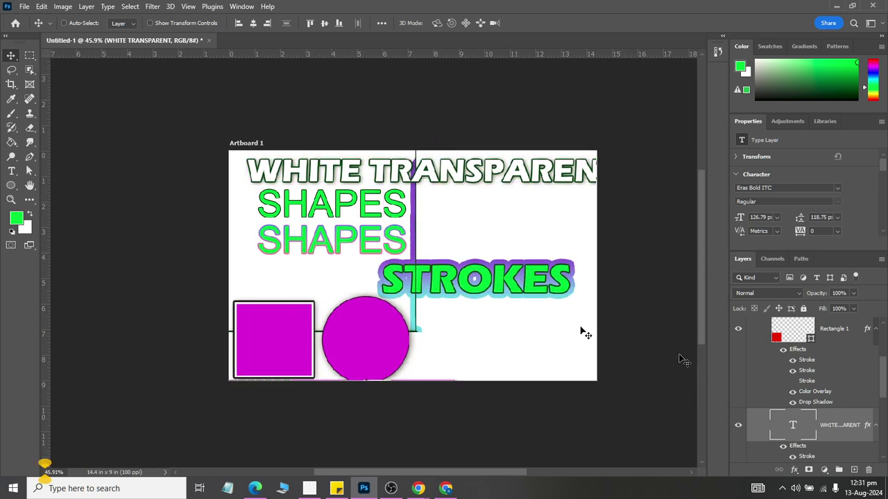
{"action": "scroll", "coordinate": [741, 391], "scroll_direction": "down", "scroll_amount": 2}
{"action": "scroll", "coordinate": [742, 395], "scroll_direction": "down", "scroll_amount": 2}
{"action": "scroll", "coordinate": [741, 398], "scroll_direction": "down", "scroll_amount": 1}
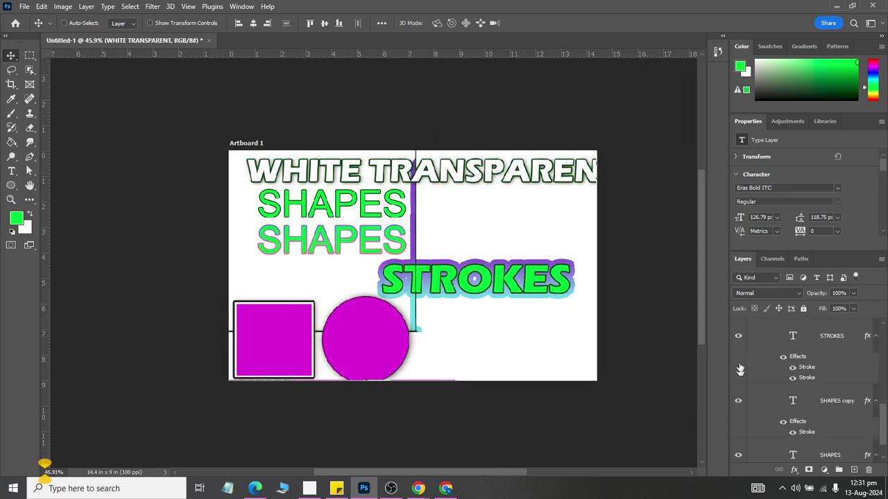
{"action": "scroll", "coordinate": [741, 409], "scroll_direction": "down", "scroll_amount": 1}
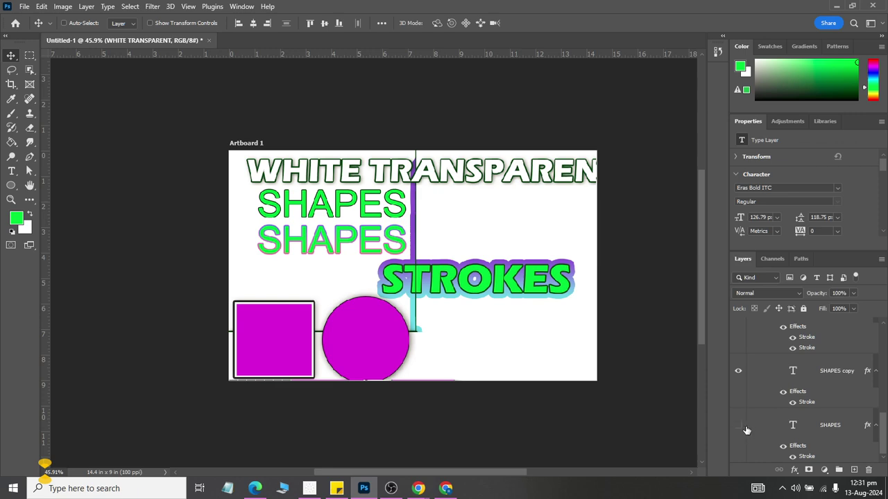
{"action": "left_click", "coordinate": [747, 430]}
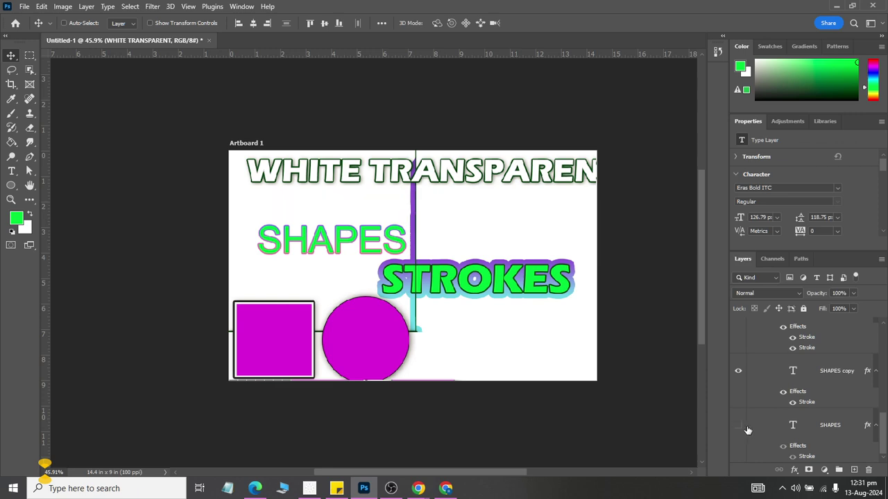
{"action": "left_click", "coordinate": [741, 371]}
Select the Ellipse 1 circle layer in the Layers panel.
{"action": "scroll", "coordinate": [740, 372], "scroll_direction": "up", "scroll_amount": 2}
{"action": "scroll", "coordinate": [798, 361], "scroll_direction": "up", "scroll_amount": 3}
{"action": "scroll", "coordinate": [823, 345], "scroll_direction": "up", "scroll_amount": 2}
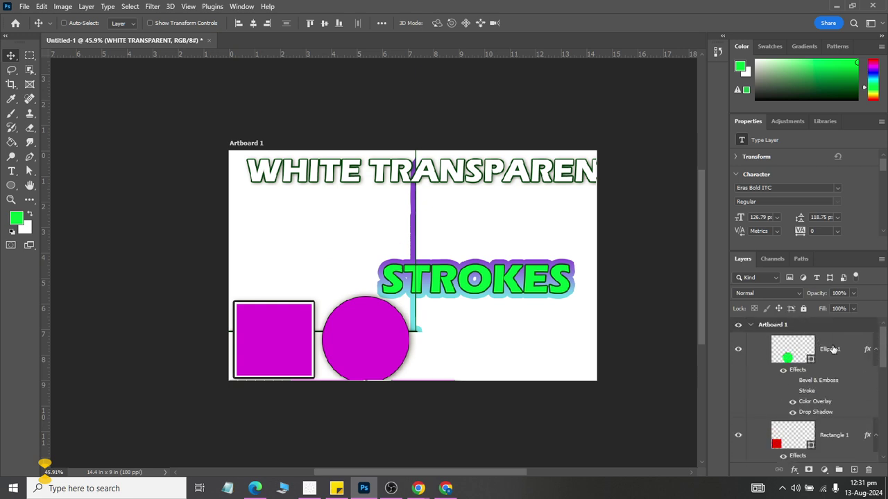
{"action": "left_click", "coordinate": [851, 380]}
{"action": "scroll", "coordinate": [832, 409], "scroll_direction": "down", "scroll_amount": 5}
{"action": "scroll", "coordinate": [819, 430], "scroll_direction": "down", "scroll_amount": 3}
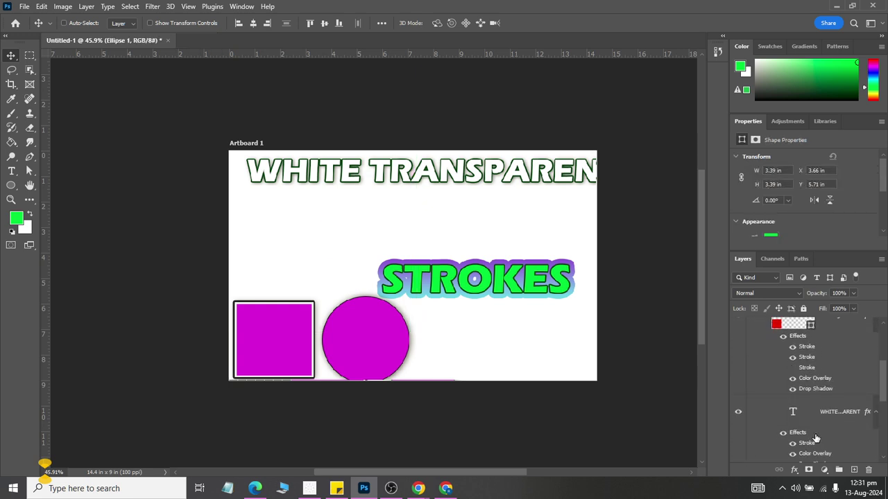
Duplicate WHITE TRANSPARENT and move the copy below the original.
{"action": "key", "text": "ctrl+j"}
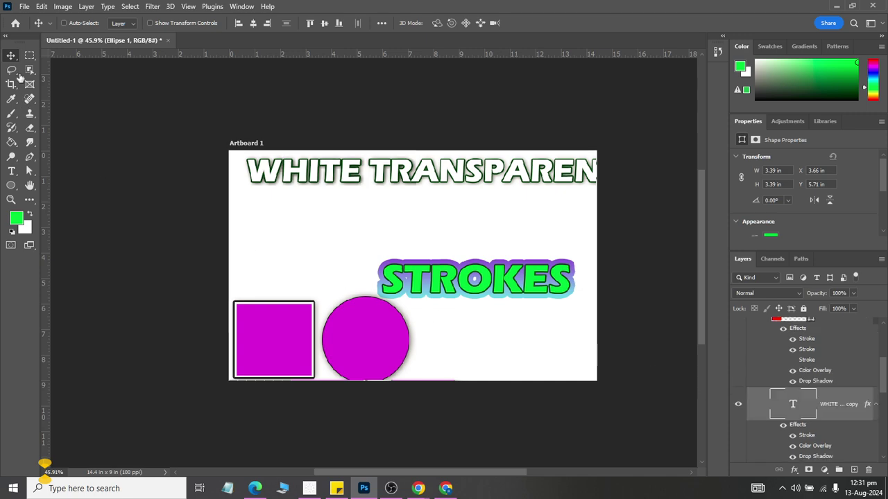
{"action": "left_click_drag", "start_coordinate": [316, 179], "coordinate": [303, 222]}
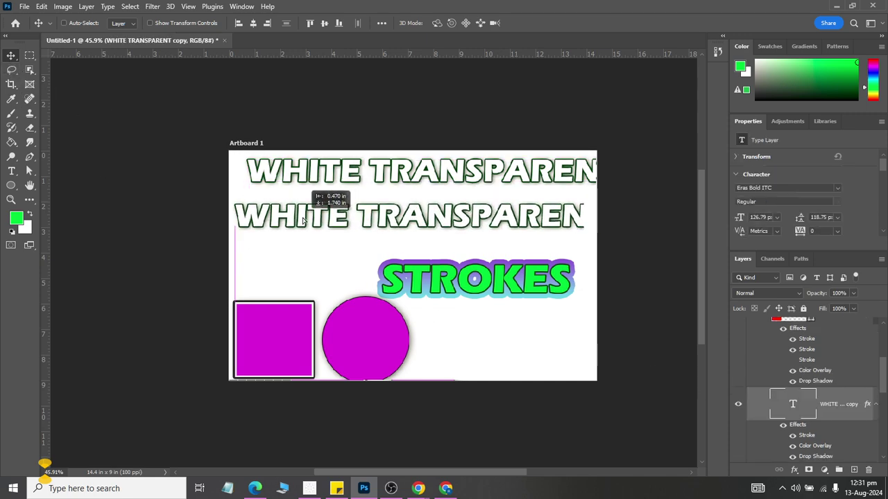
{"action": "left_click", "coordinate": [796, 470]}
{"action": "key", "text": "Escape"}
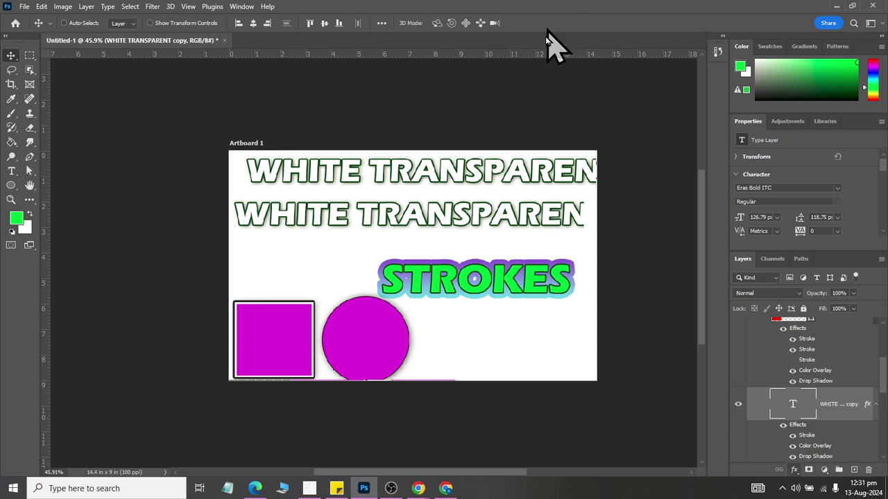
Change the copy's stroke colour to white (ffffff).
{"action": "mouse_move", "coordinate": [361, 199]}
{"action": "left_mouse_down"}
{"action": "mouse_move", "coordinate": [801, 66]}
{"action": "mouse_move", "coordinate": [780, 56]}
{"action": "left_mouse_up"}
{"action": "left_click", "coordinate": [632, 157]}
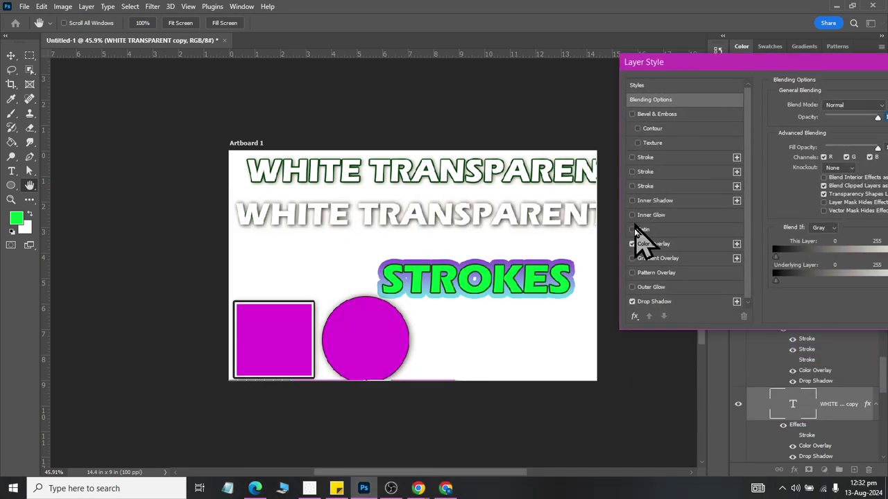
{"action": "left_click", "coordinate": [632, 243]}
{"action": "left_click", "coordinate": [632, 157]}
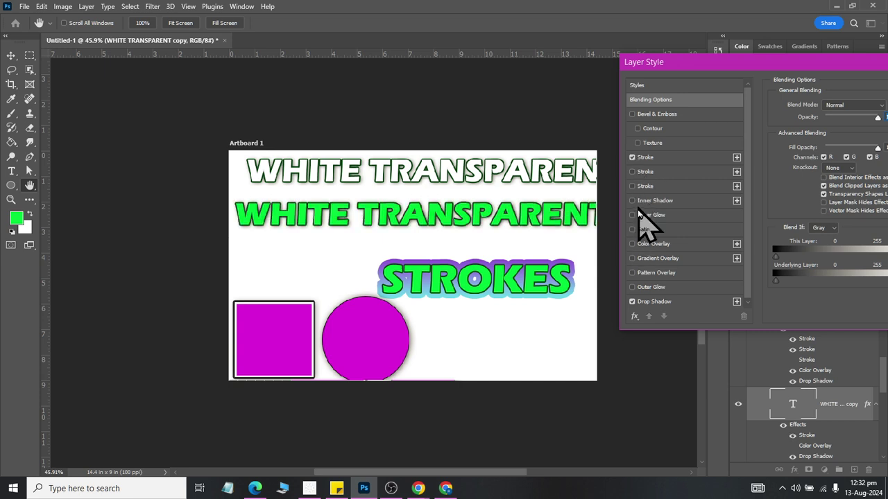
{"action": "left_click", "coordinate": [632, 244]}
{"action": "left_click", "coordinate": [649, 157]}
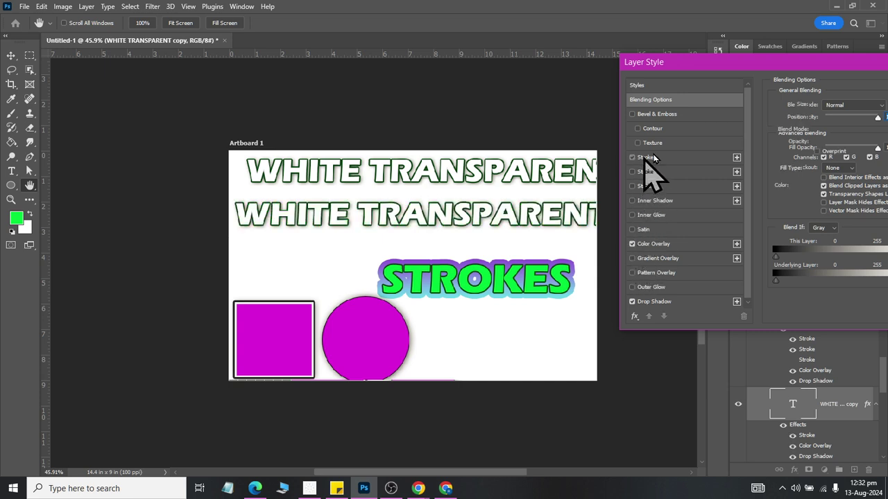
{"action": "left_click", "coordinate": [801, 183]}
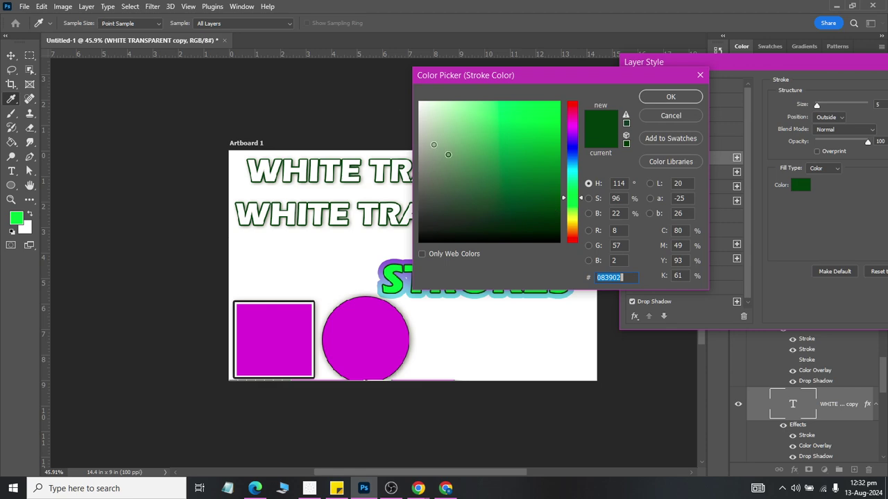
{"action": "type", "text": "ffffff"}
{"action": "left_click", "coordinate": [683, 98]}
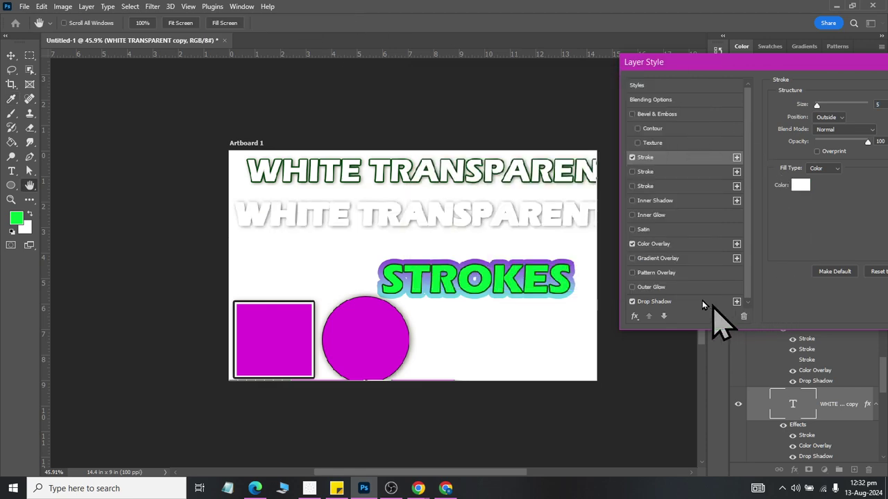
Enlarge the copy's drop shadow to size 49 with spread 31.
{"action": "left_click", "coordinate": [655, 302]}
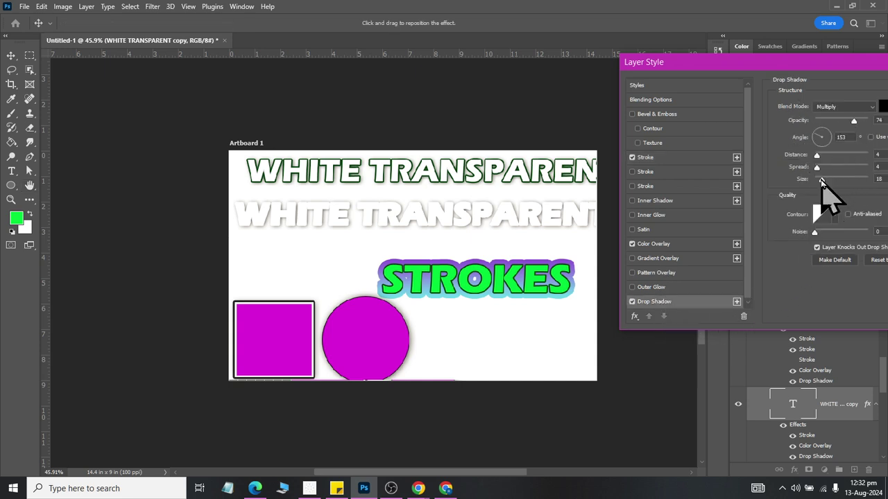
{"action": "mouse_move", "coordinate": [822, 179]}
{"action": "left_mouse_down"}
{"action": "mouse_move", "coordinate": [813, 155]}
{"action": "mouse_move", "coordinate": [831, 172]}
{"action": "left_mouse_up"}
{"action": "mouse_move", "coordinate": [822, 63]}
{"action": "left_mouse_down"}
{"action": "mouse_move", "coordinate": [562, 329]}
{"action": "mouse_move", "coordinate": [751, 71]}
{"action": "left_mouse_up"}
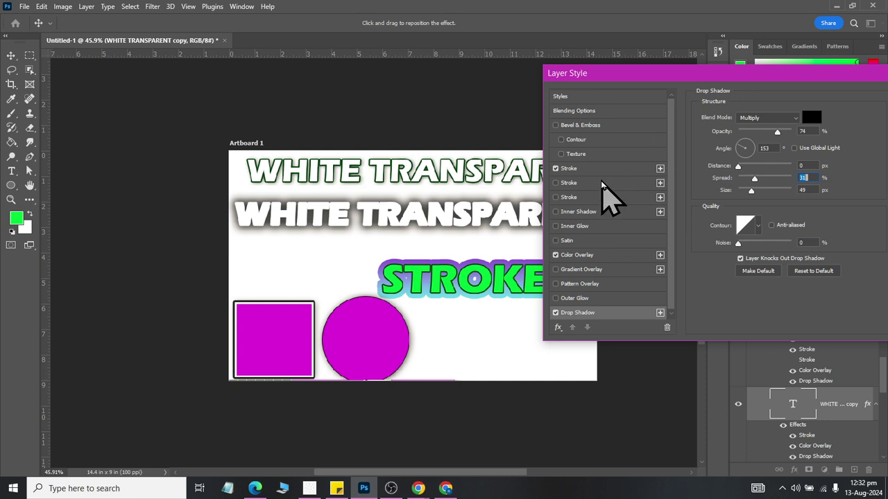
Add a second gradient stroke of about 23 px and apply the style.
{"action": "left_click", "coordinate": [555, 183]}
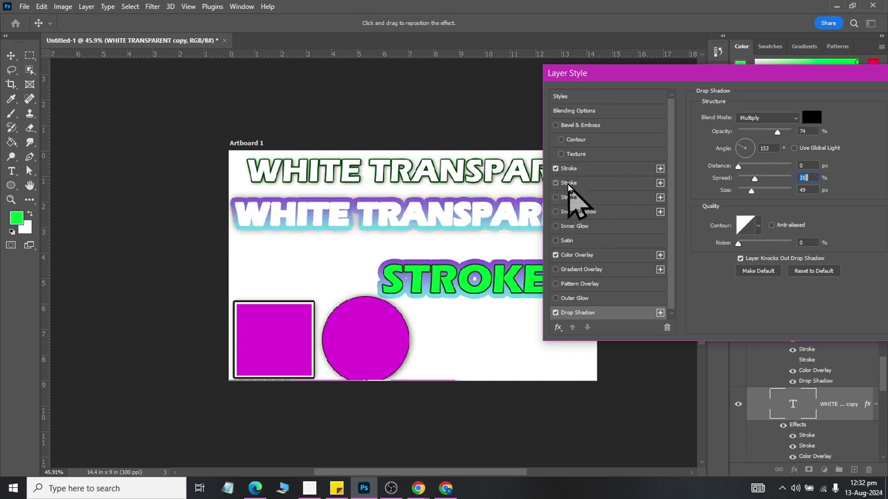
{"action": "left_click", "coordinate": [569, 183]}
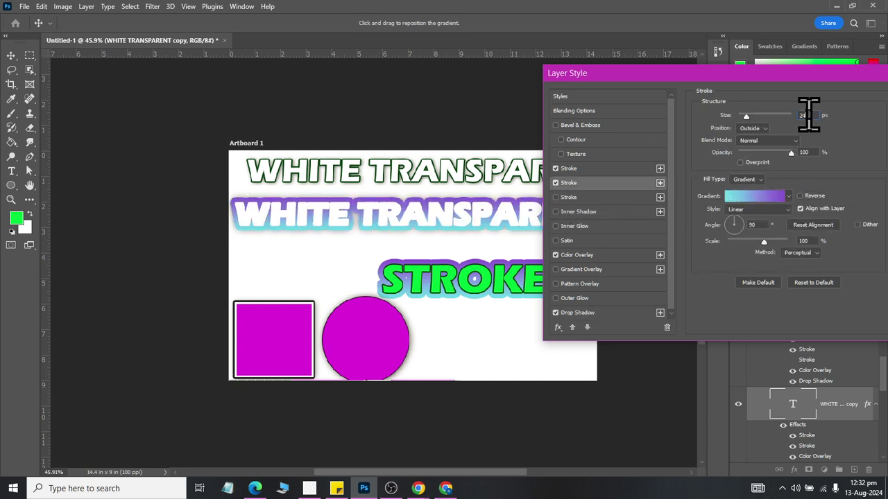
{"action": "key", "text": "Down"}
{"action": "key", "text": "Down"}
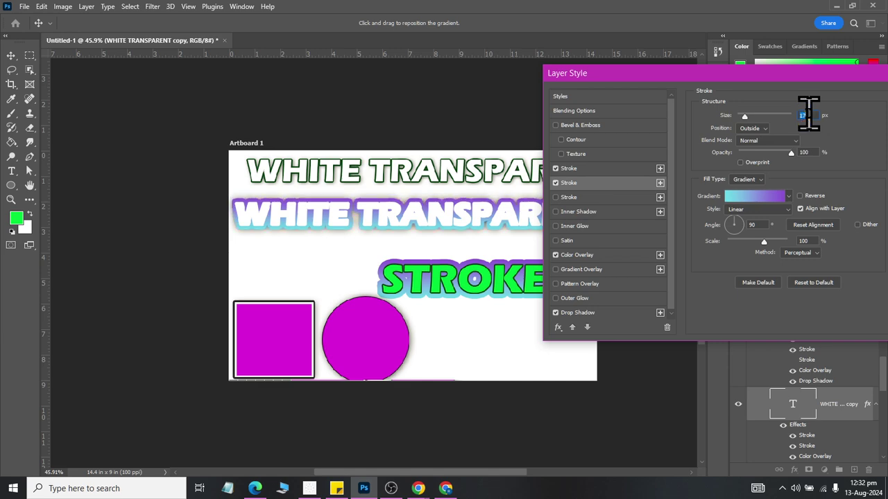
{"action": "key", "text": "Down"}
{"action": "key", "text": "Down"}
{"action": "key", "text": "Down"}
{"action": "key", "text": "Down"}
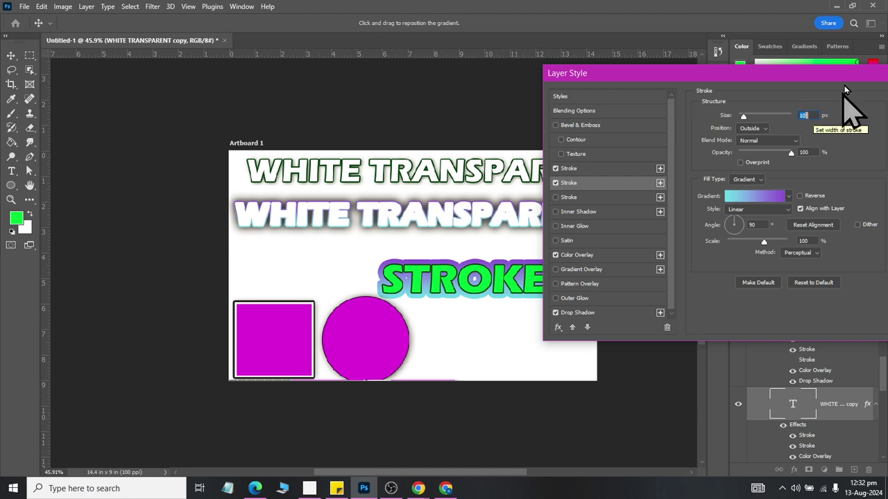
{"action": "mouse_move", "coordinate": [850, 73]}
{"action": "left_mouse_down"}
{"action": "mouse_move", "coordinate": [596, 118]}
{"action": "mouse_move", "coordinate": [497, 249]}
{"action": "left_mouse_up"}
{"action": "left_click", "coordinate": [529, 272]}
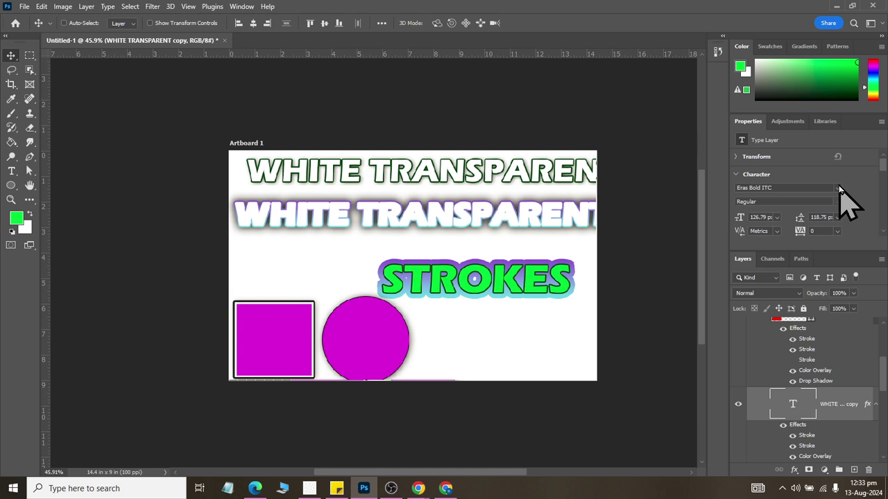
{"action": "scroll", "coordinate": [842, 410], "scroll_direction": "up", "scroll_amount": 4}
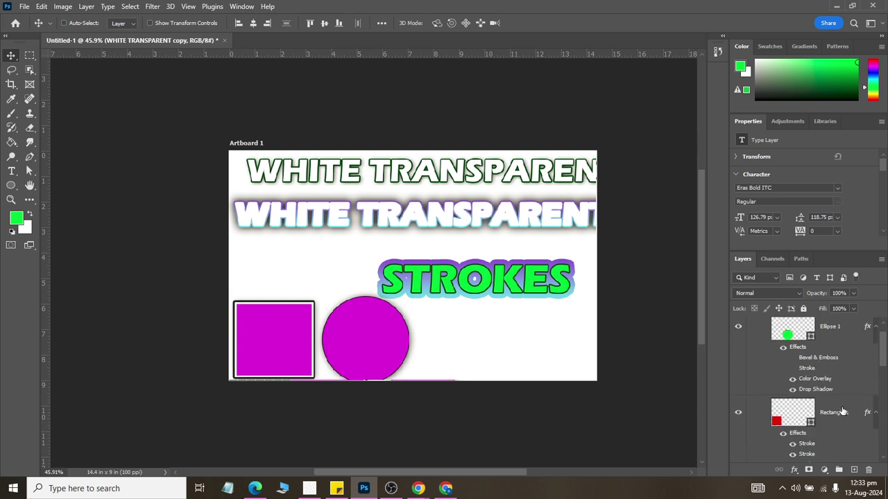
{"action": "scroll", "coordinate": [840, 404], "scroll_direction": "up", "scroll_amount": 1}
{"action": "left_click", "coordinate": [815, 362]}
{"action": "scroll", "coordinate": [819, 388], "scroll_direction": "down", "scroll_amount": 2}
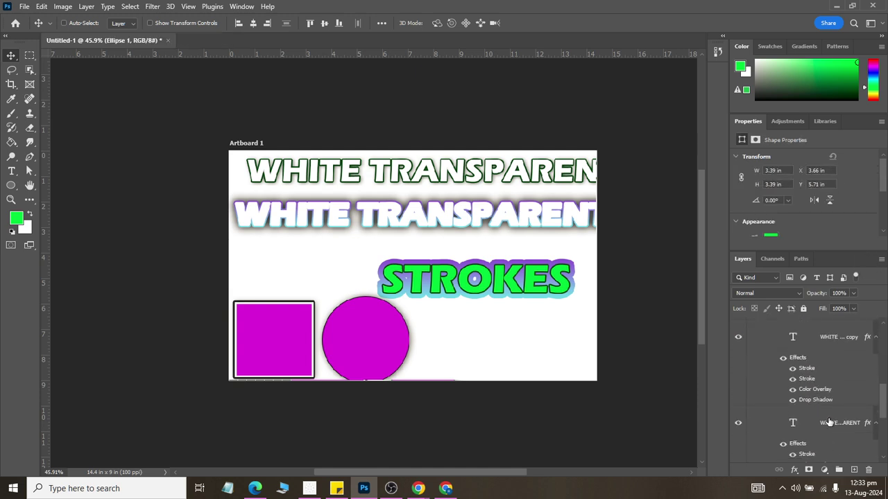
{"action": "scroll", "coordinate": [826, 423], "scroll_direction": "down", "scroll_amount": 3}
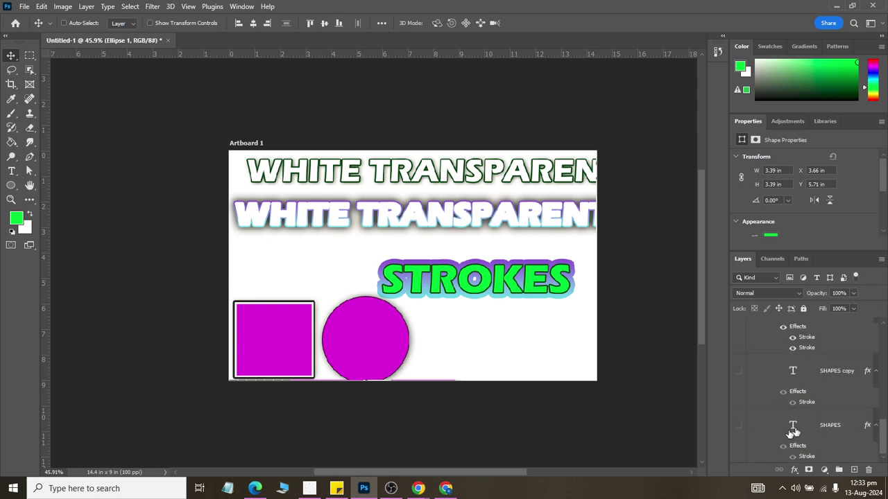
{"action": "left_click", "coordinate": [833, 428], "text": "shift"}
{"action": "key", "text": "ctrl+t"}
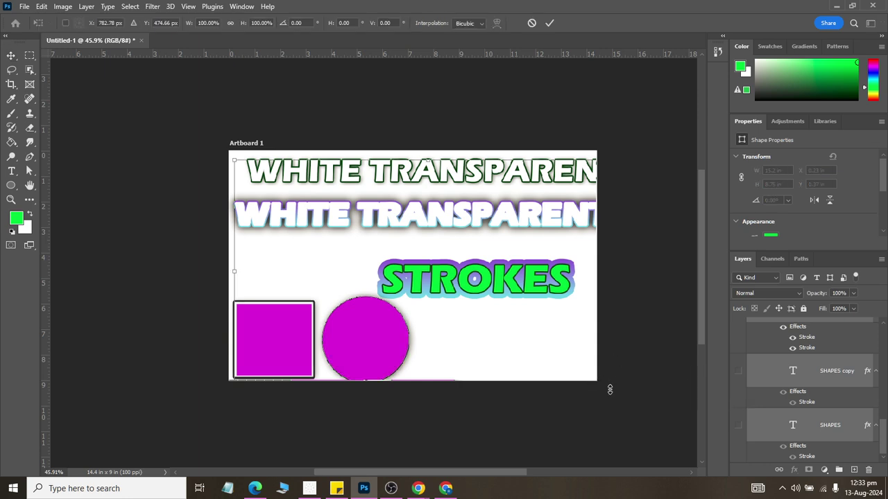
{"action": "left_click_drag", "start_coordinate": [234, 157], "coordinate": [267, 178]}
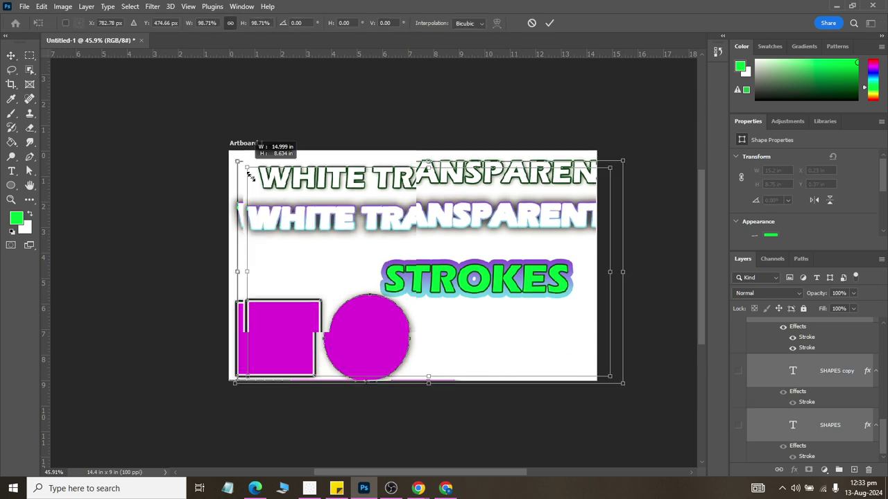
{"action": "left_click", "coordinate": [11, 55]}
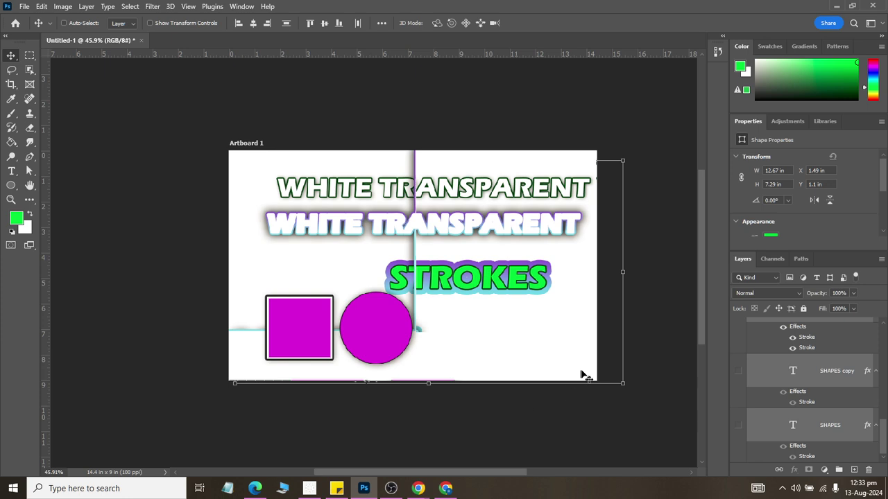
{"action": "scroll", "coordinate": [879, 423], "scroll_direction": "up", "scroll_amount": 3}
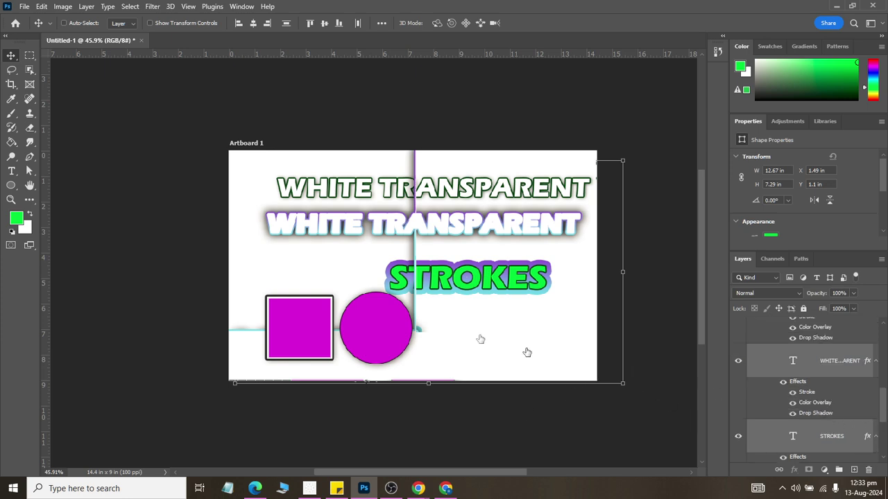
{"action": "left_click", "coordinate": [751, 387]}
{"action": "left_click", "coordinate": [792, 393]}
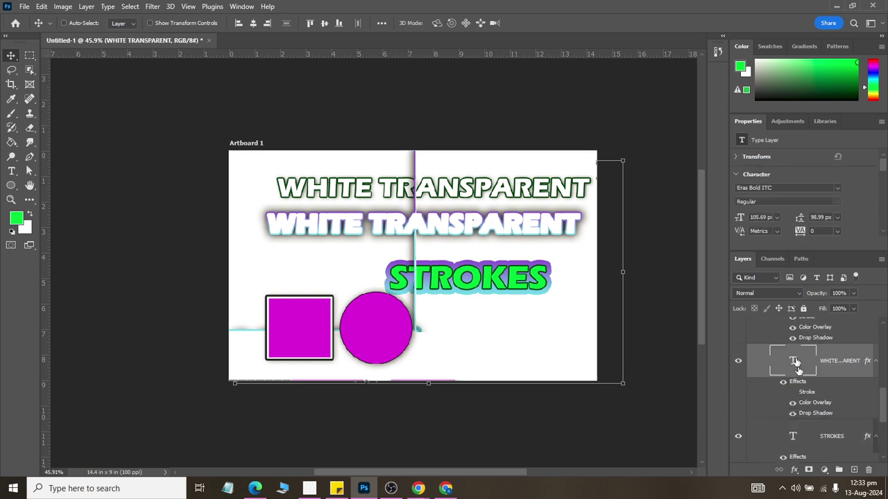
{"action": "scroll", "coordinate": [792, 368], "scroll_direction": "up", "scroll_amount": 2}
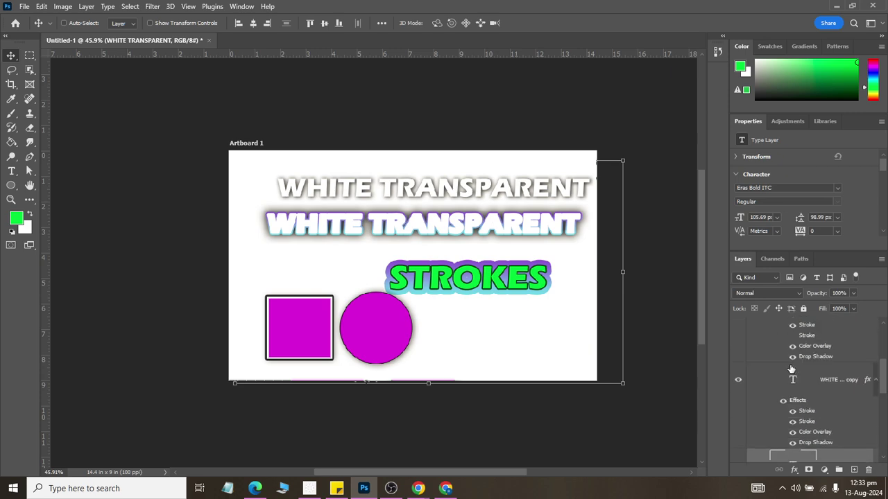
{"action": "scroll", "coordinate": [791, 368], "scroll_direction": "up", "scroll_amount": 2}
{"action": "scroll", "coordinate": [791, 370], "scroll_direction": "up", "scroll_amount": 2}
{"action": "left_click", "coordinate": [794, 351]}
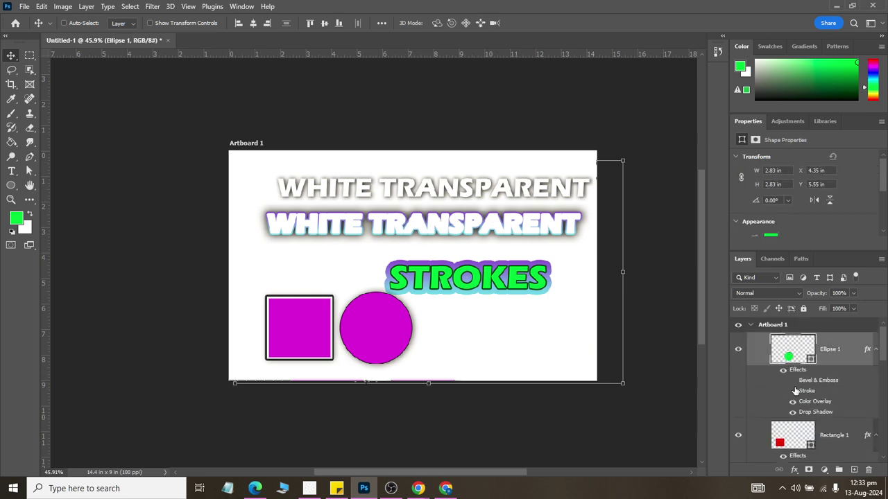
{"action": "scroll", "coordinate": [797, 375], "scroll_direction": "down", "scroll_amount": 2}
{"action": "scroll", "coordinate": [802, 390], "scroll_direction": "down", "scroll_amount": 2}
{"action": "scroll", "coordinate": [805, 401], "scroll_direction": "down", "scroll_amount": 2}
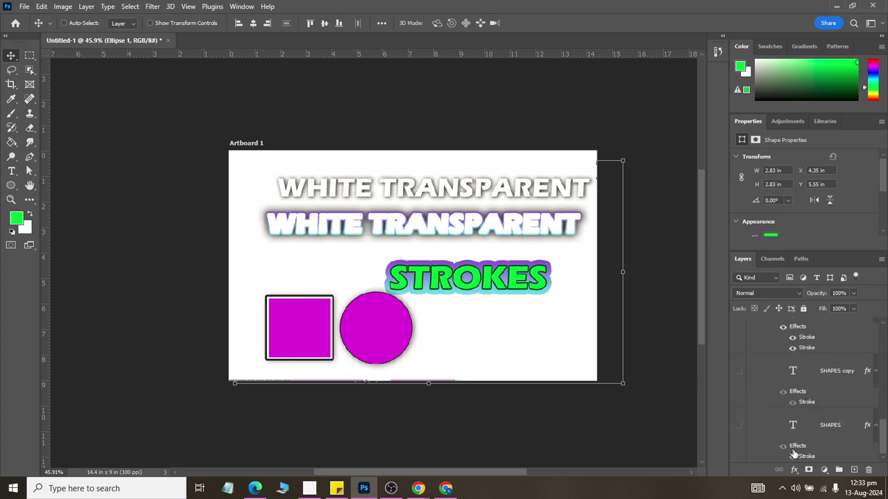
{"action": "left_click", "coordinate": [842, 447]}
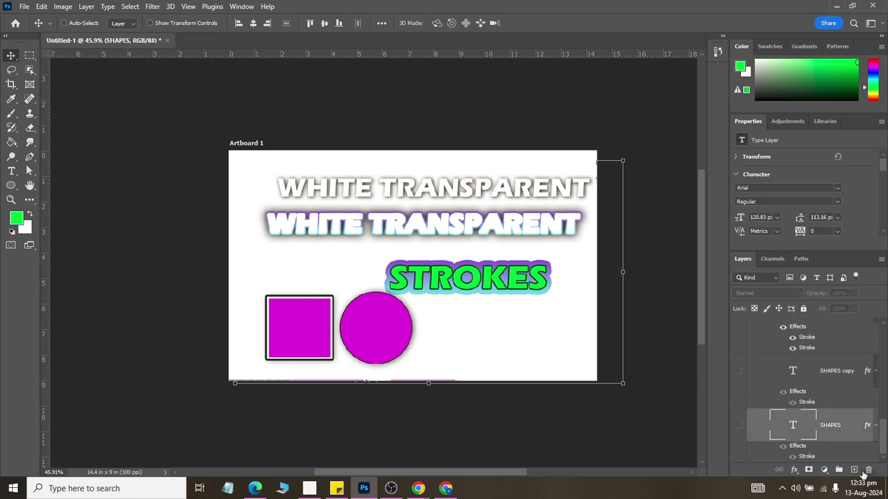
Add Layer 1 below SHAPES, fill the artboard bright green, and open its Layer Style.
{"action": "left_click", "coordinate": [853, 471]}
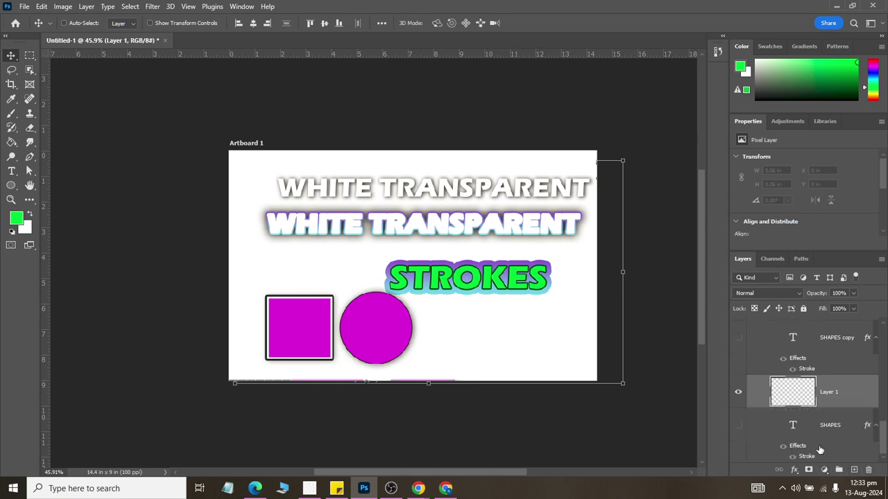
{"action": "left_click_drag", "start_coordinate": [819, 394], "coordinate": [826, 448]}
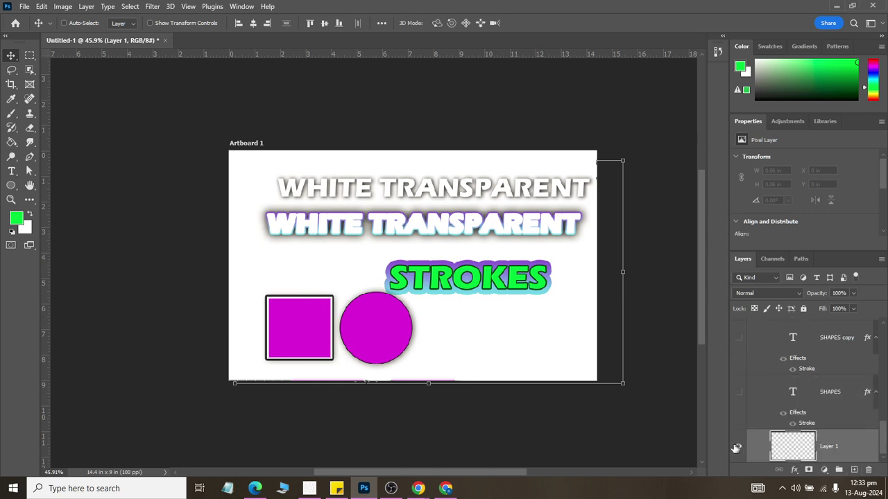
{"action": "left_click", "coordinate": [12, 142]}
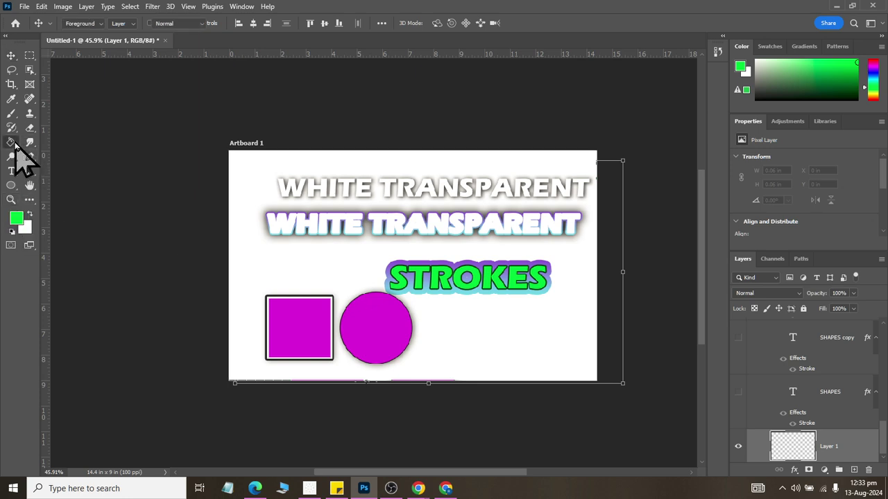
{"action": "left_click", "coordinate": [256, 270]}
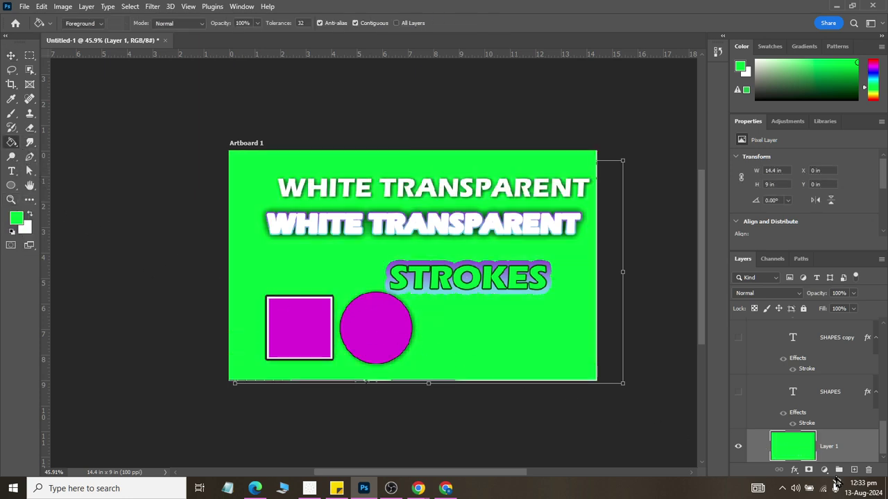
{"action": "left_click", "coordinate": [794, 470]}
{"action": "key", "text": "Escape"}
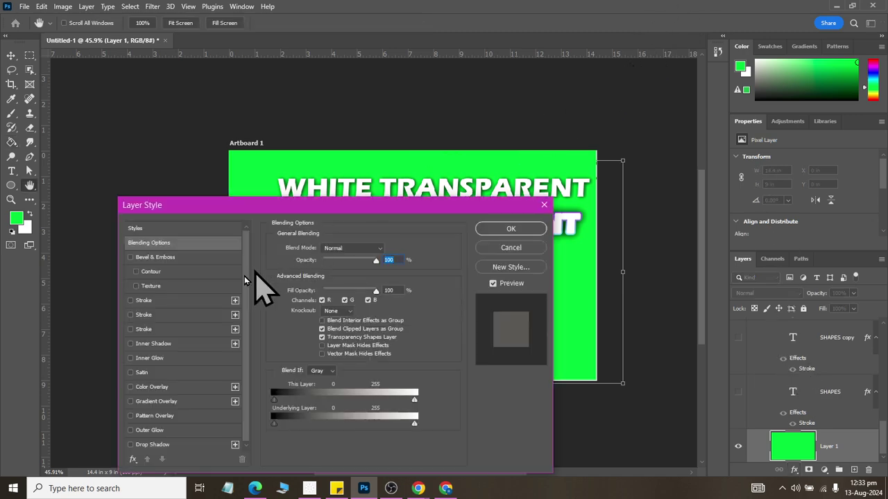
Give the background layer a white colour overlay and an inside stroke coloured 710707.
{"action": "left_click_drag", "start_coordinate": [199, 205], "coordinate": [641, 71]}
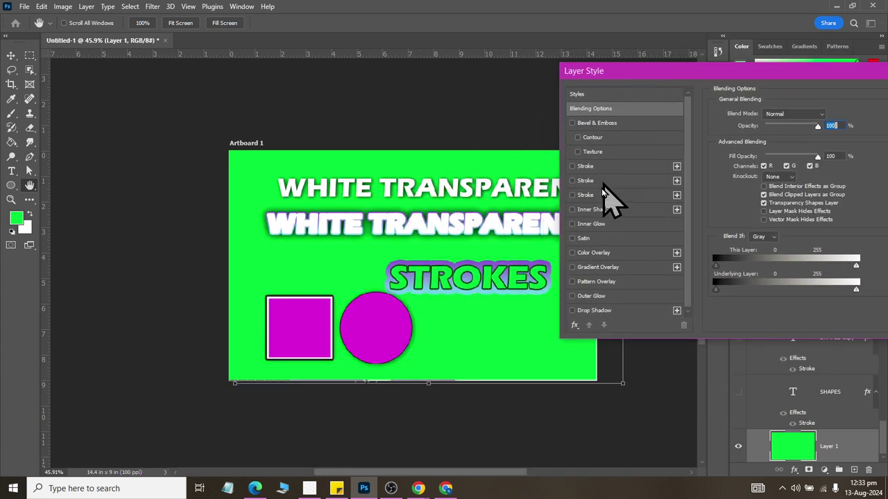
{"action": "left_click", "coordinate": [593, 253]}
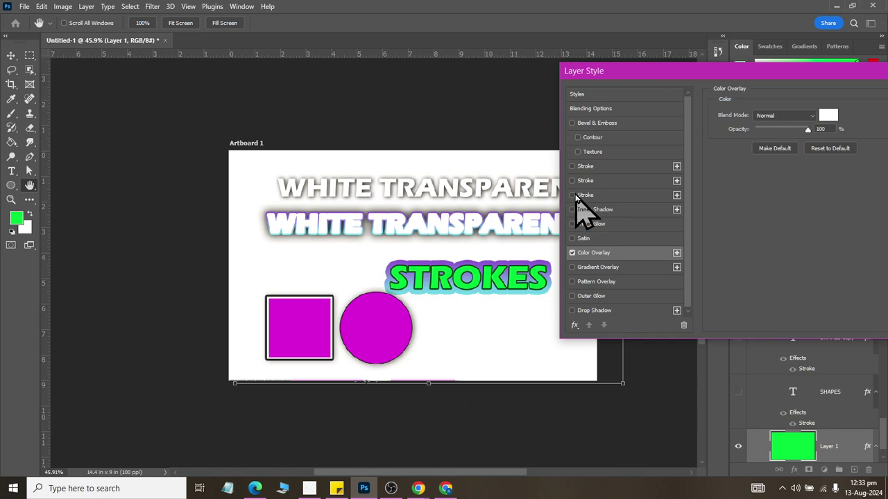
{"action": "left_click", "coordinate": [586, 166]}
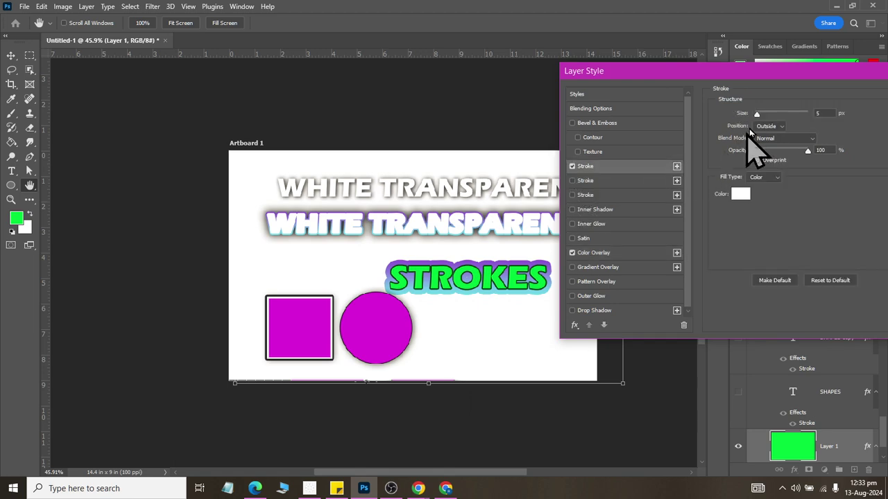
{"action": "left_click", "coordinate": [776, 127]}
{"action": "left_click", "coordinate": [774, 145]}
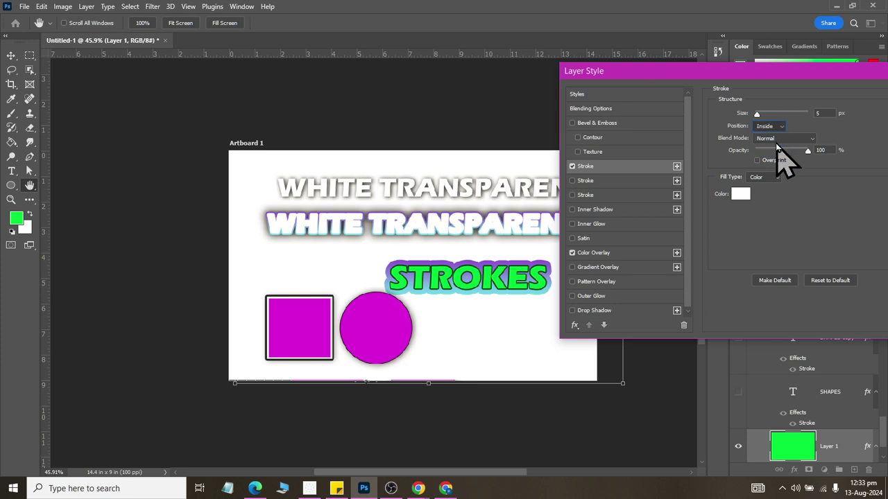
{"action": "left_click", "coordinate": [739, 196]}
{"action": "left_click", "coordinate": [607, 277]}
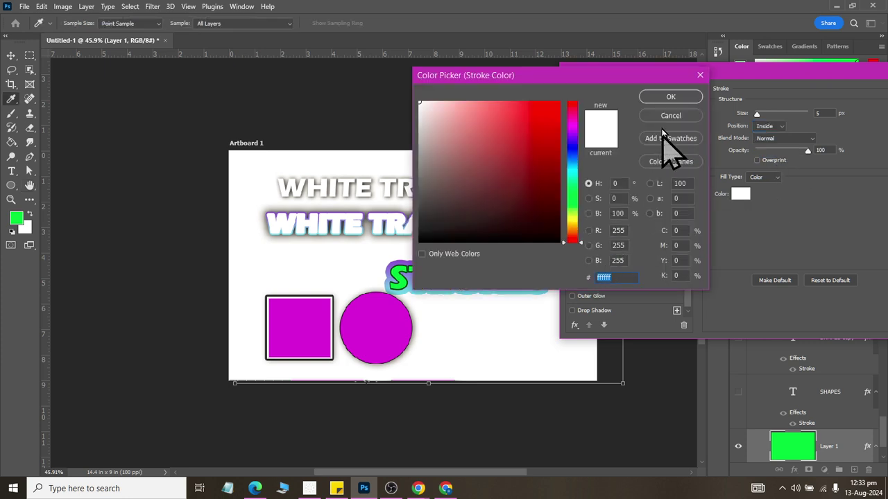
{"action": "type", "text": "710707"}
{"action": "left_click", "coordinate": [670, 98]}
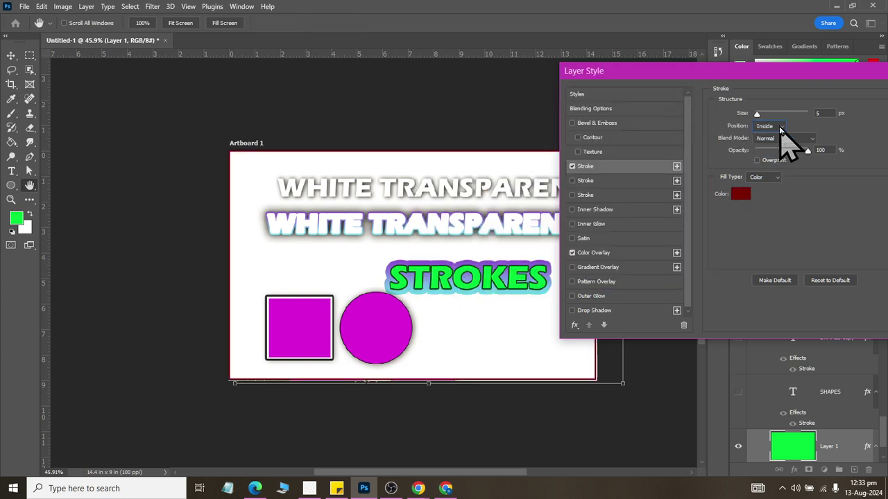
Widen the inside stroke to 21 px with a Blues gradient fill, and apply.
{"action": "scroll", "coordinate": [828, 109], "scroll_direction": "up", "scroll_amount": 6}
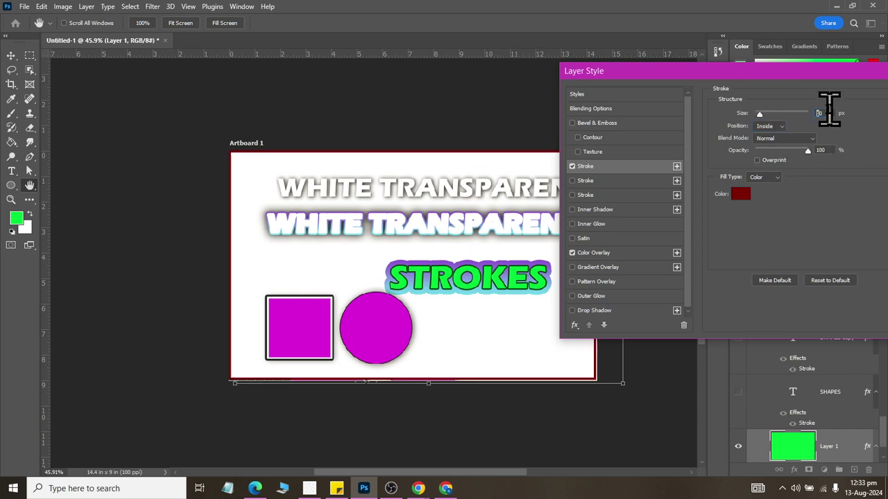
{"action": "scroll", "coordinate": [829, 110], "scroll_direction": "up", "scroll_amount": 6}
{"action": "key", "text": "Up"}
{"action": "key", "text": "Up"}
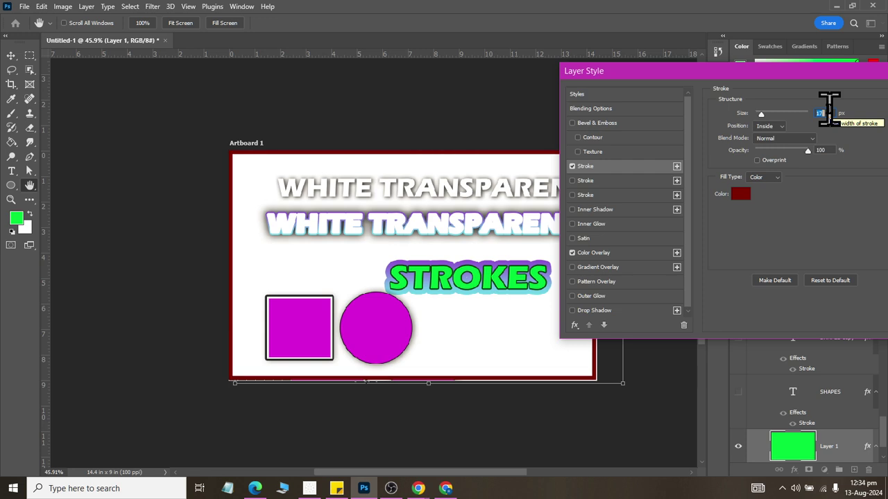
{"action": "key", "text": "Up"}
{"action": "key", "text": "Up"}
{"action": "key", "text": "Up"}
{"action": "key", "text": "Up"}
{"action": "key", "text": "Up"}
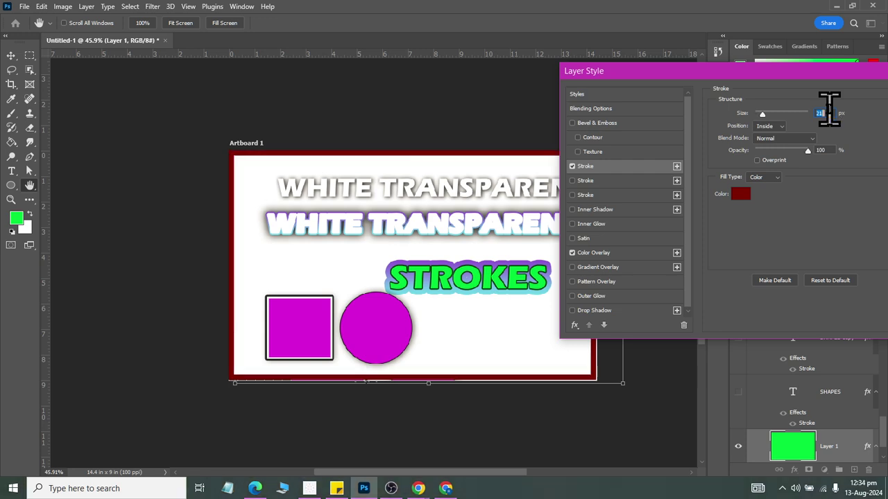
{"action": "left_click", "coordinate": [777, 179]}
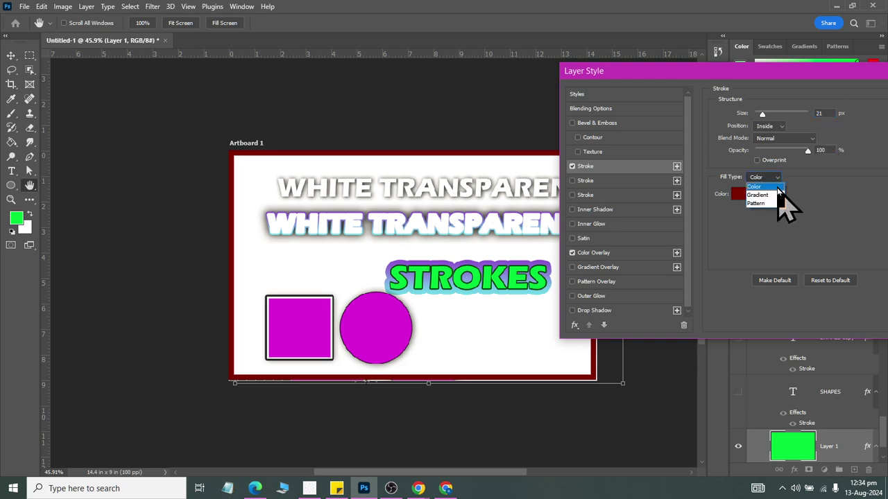
{"action": "left_click", "coordinate": [774, 195]}
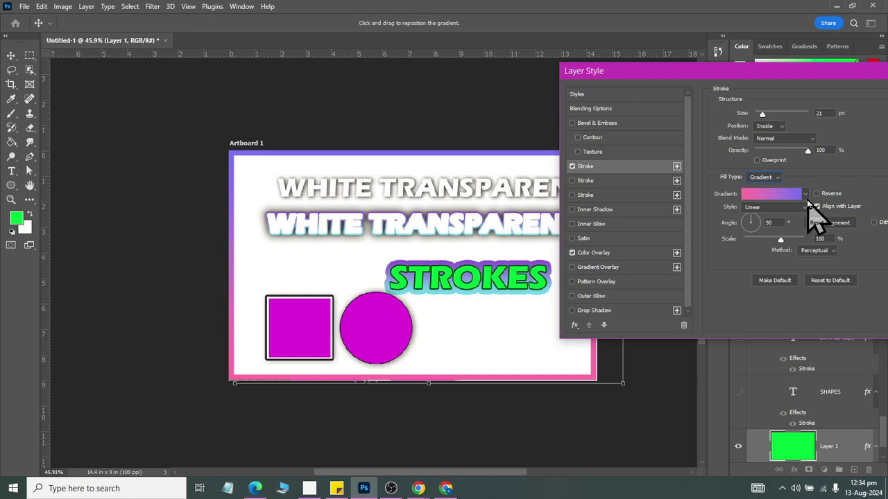
{"action": "left_click", "coordinate": [804, 194]}
{"action": "scroll", "coordinate": [764, 262], "scroll_direction": "up", "scroll_amount": 3}
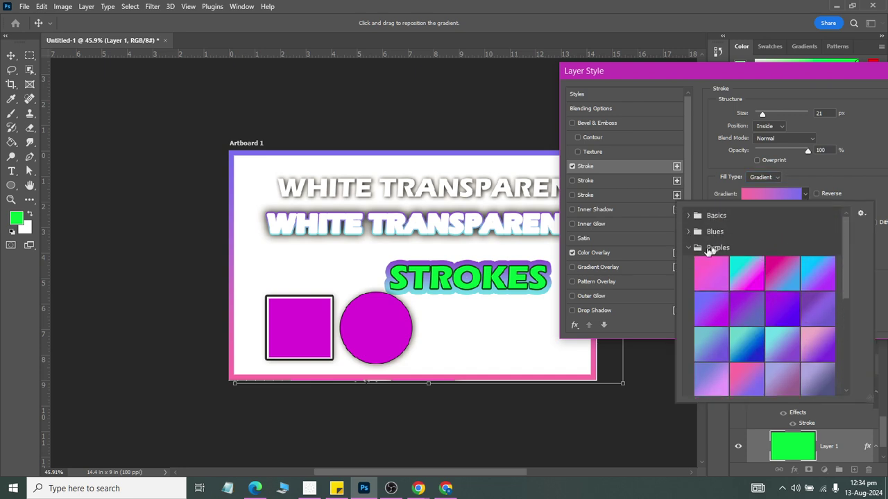
{"action": "left_click", "coordinate": [689, 248]}
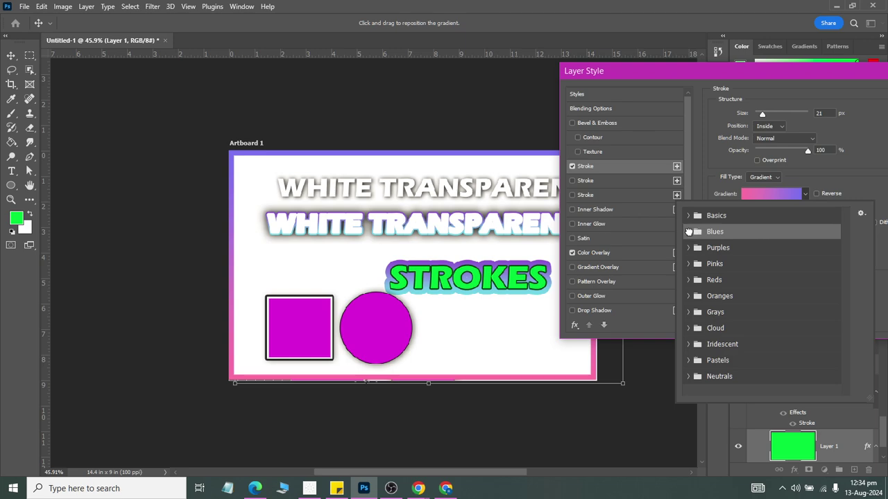
{"action": "left_click", "coordinate": [689, 231]}
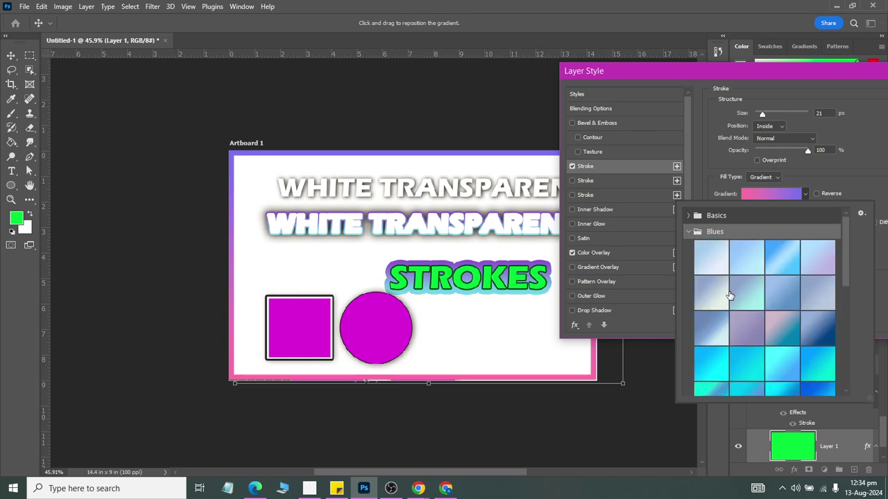
{"action": "left_click", "coordinate": [786, 264]}
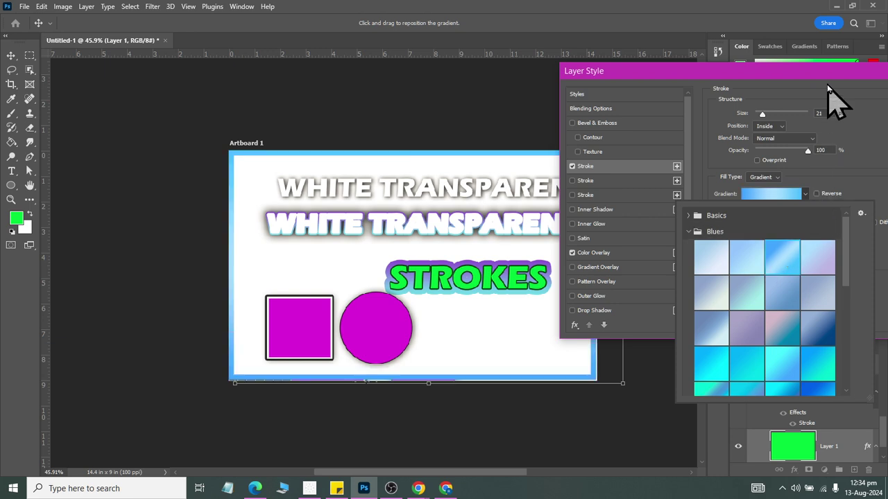
{"action": "left_click_drag", "start_coordinate": [797, 71], "coordinate": [568, 111]}
{"action": "left_click", "coordinate": [724, 135]}
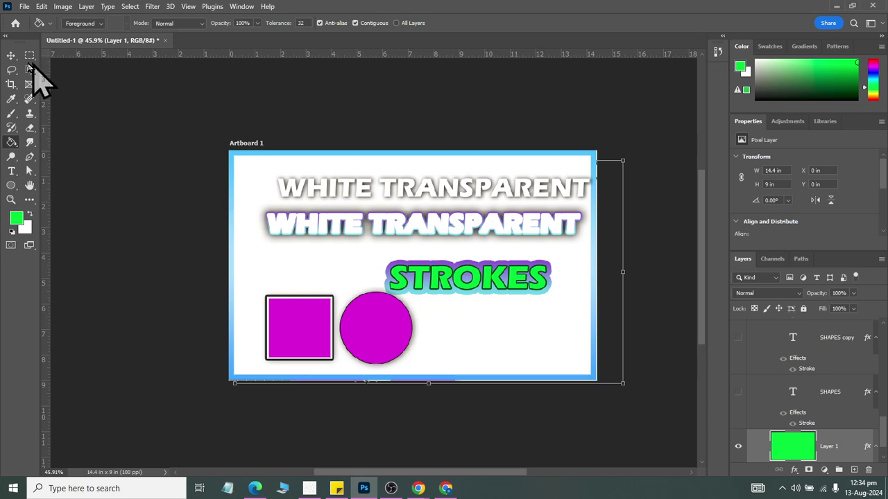
{"action": "left_click", "coordinate": [11, 56]}
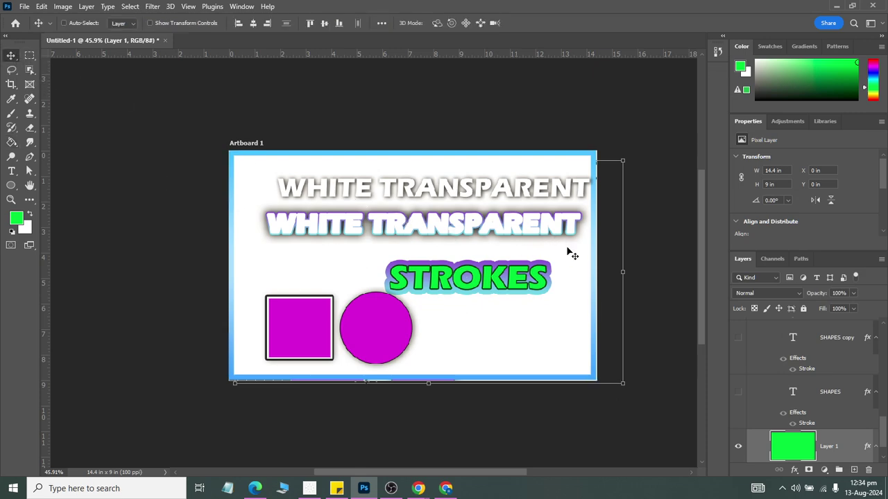